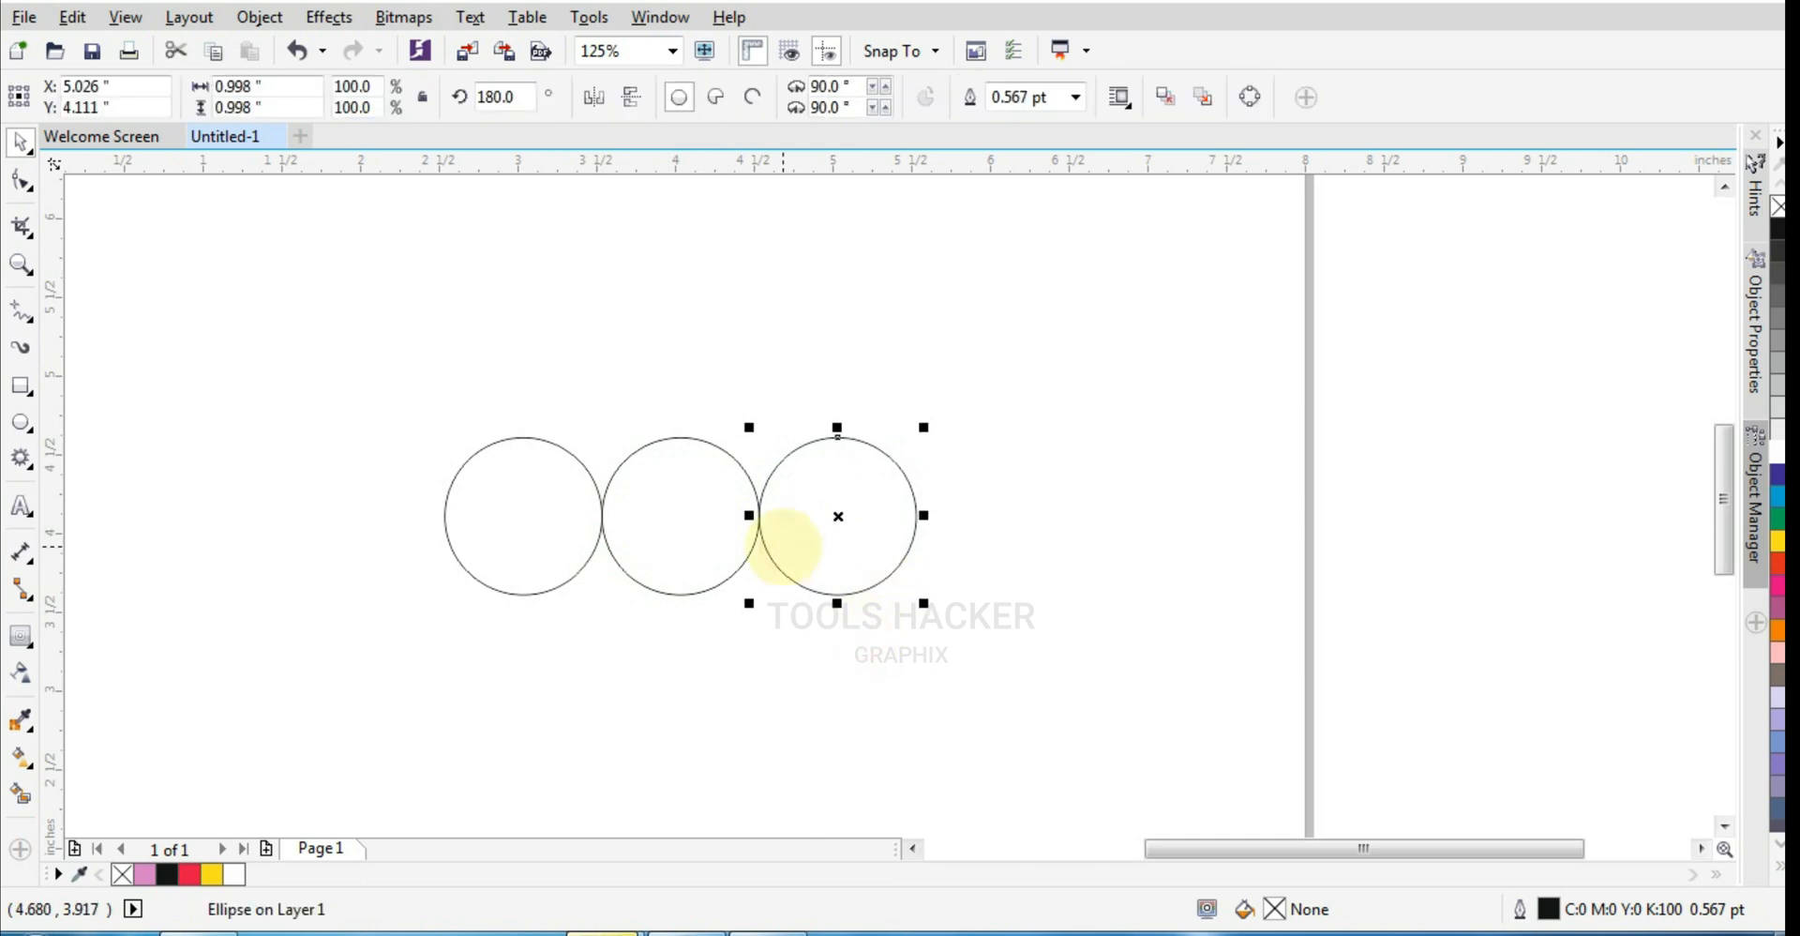
Duplicate the rightmost circle enlarged to about 1.989 inches and align the copy with the small circles' shared horizontal centre line
drag(749, 428, 567, 276)
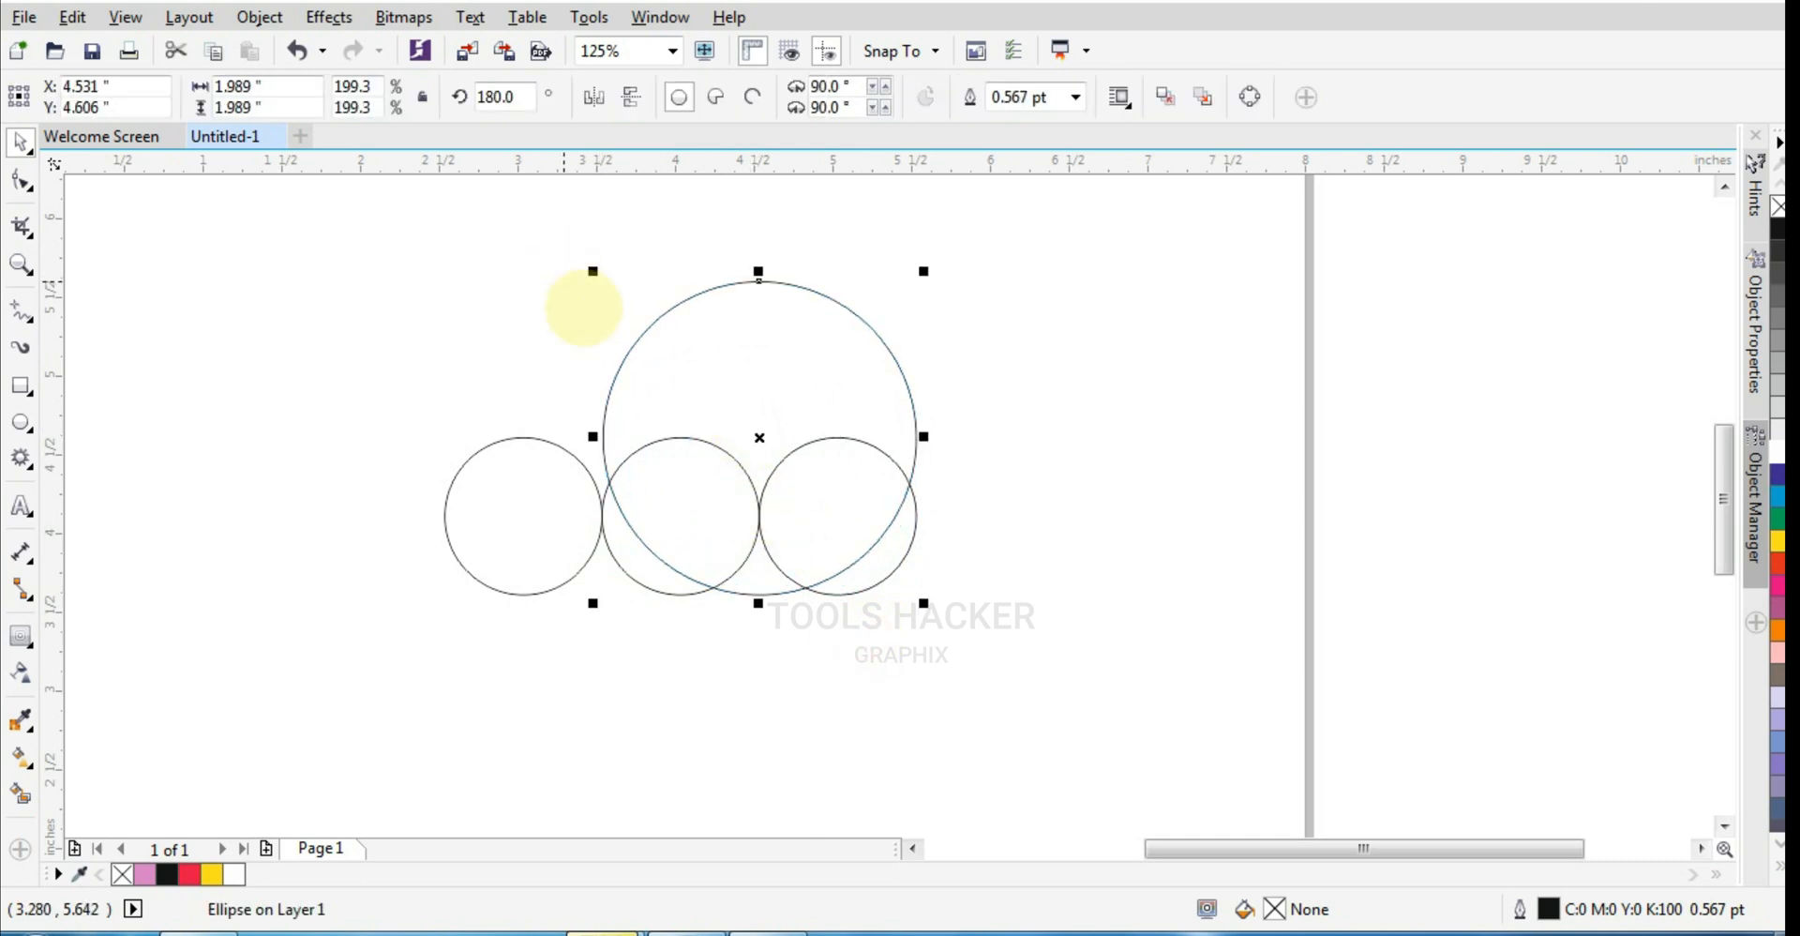
scroll(643, 610, up, 2)
shift+click(646, 630)
key(e)
click(791, 739)
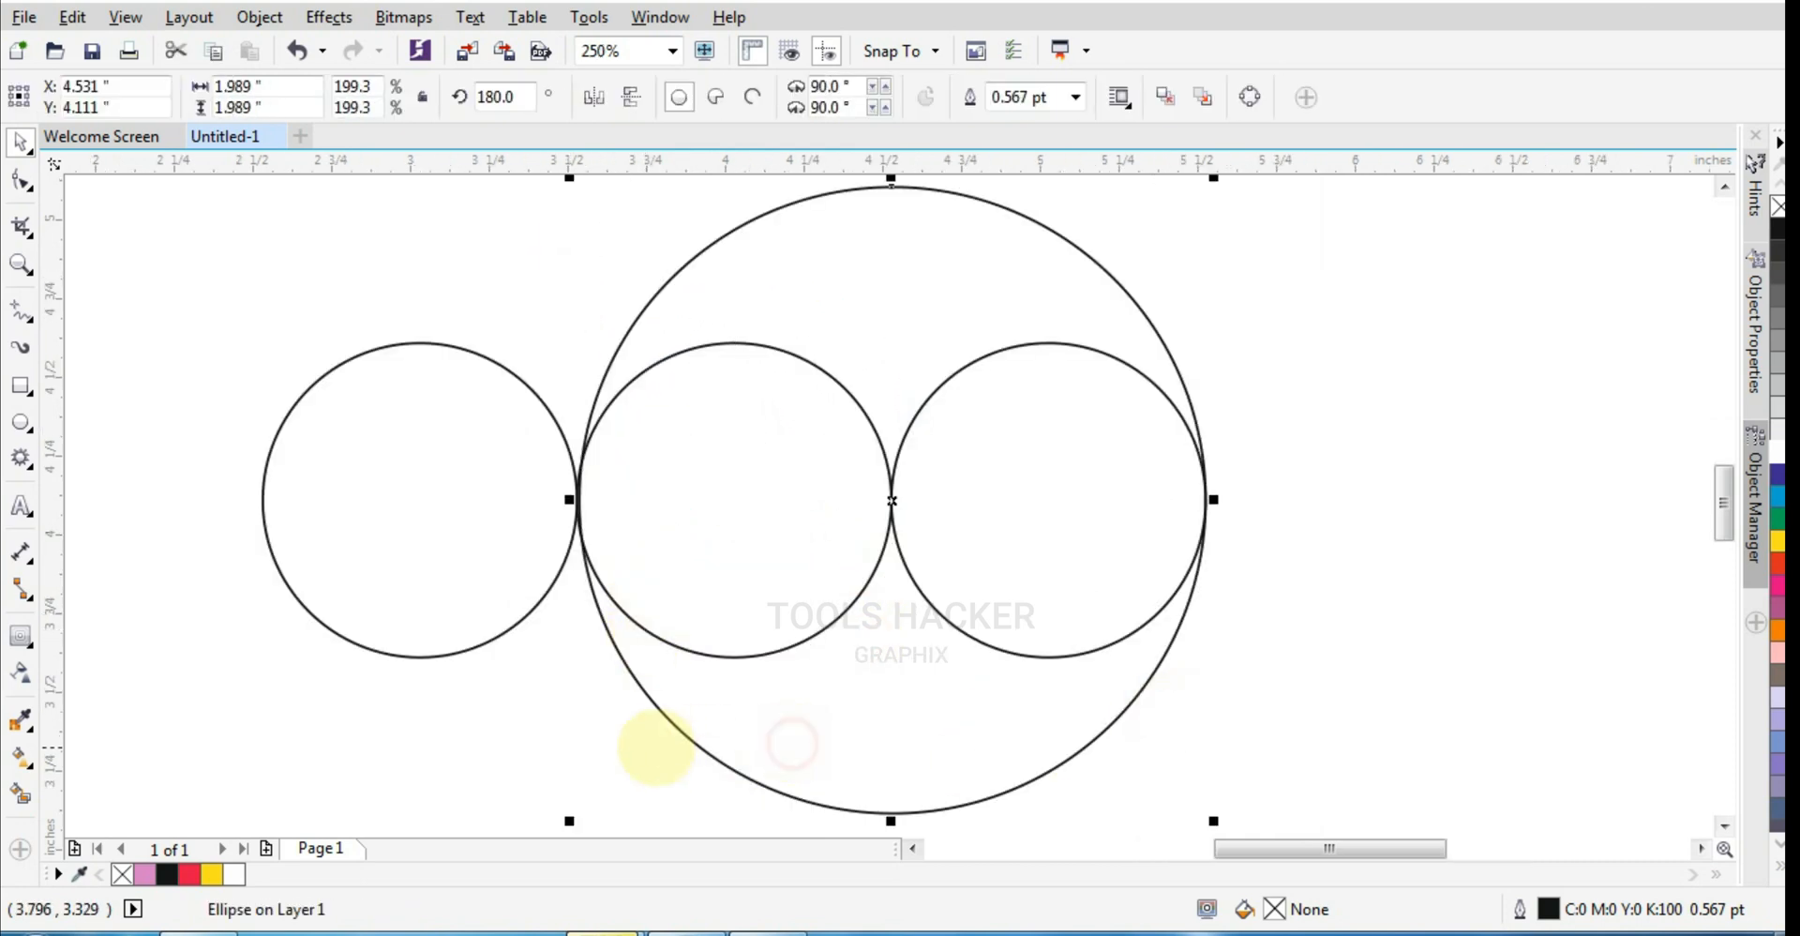
Resize the large circle to about 1.999 inches so its edge meets the middle small circle's outer edge
scroll(708, 585, down, 1)
scroll(642, 578, up, 1)
scroll(736, 521, down, 1)
scroll(692, 583, up, 1)
drag(688, 763, 685, 790)
scroll(744, 510, up, 1)
scroll(734, 557, down, 3)
drag(972, 372, 413, 715)
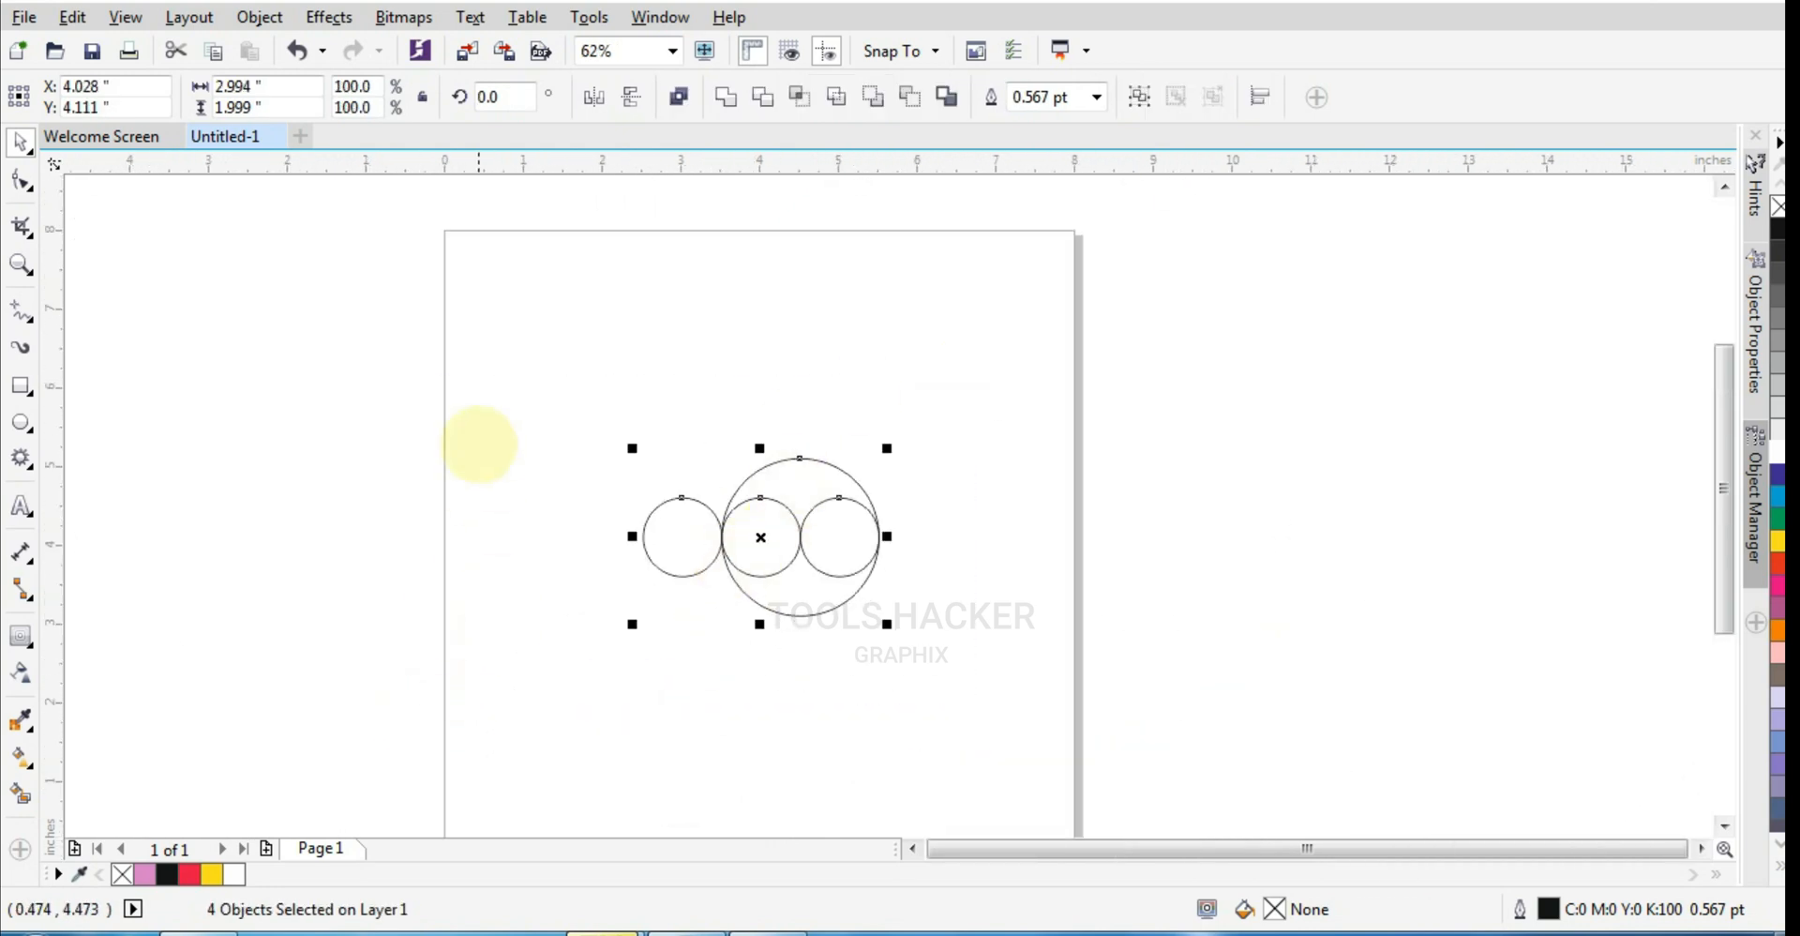
Duplicate the large circle and align the copy to the left edge of the leftmost small circle
click(761, 497)
scroll(785, 493, up, 2)
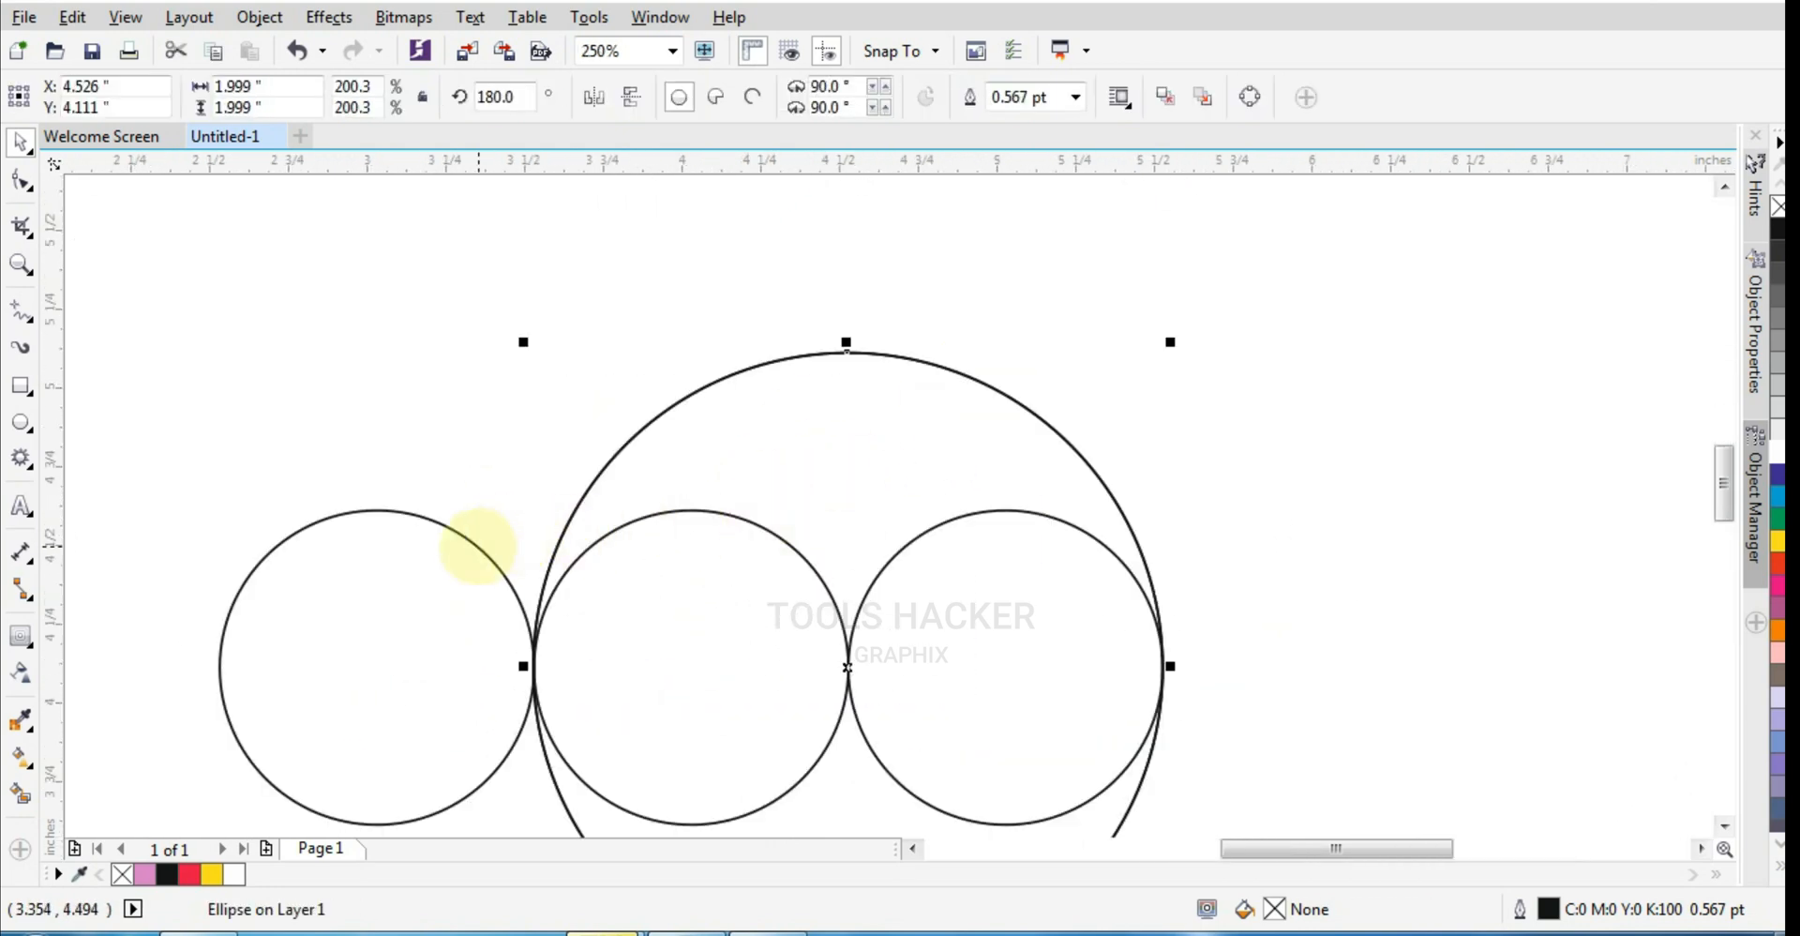
shift+click(479, 547)
key(l)
scroll(945, 422, down, 1)
click(980, 407)
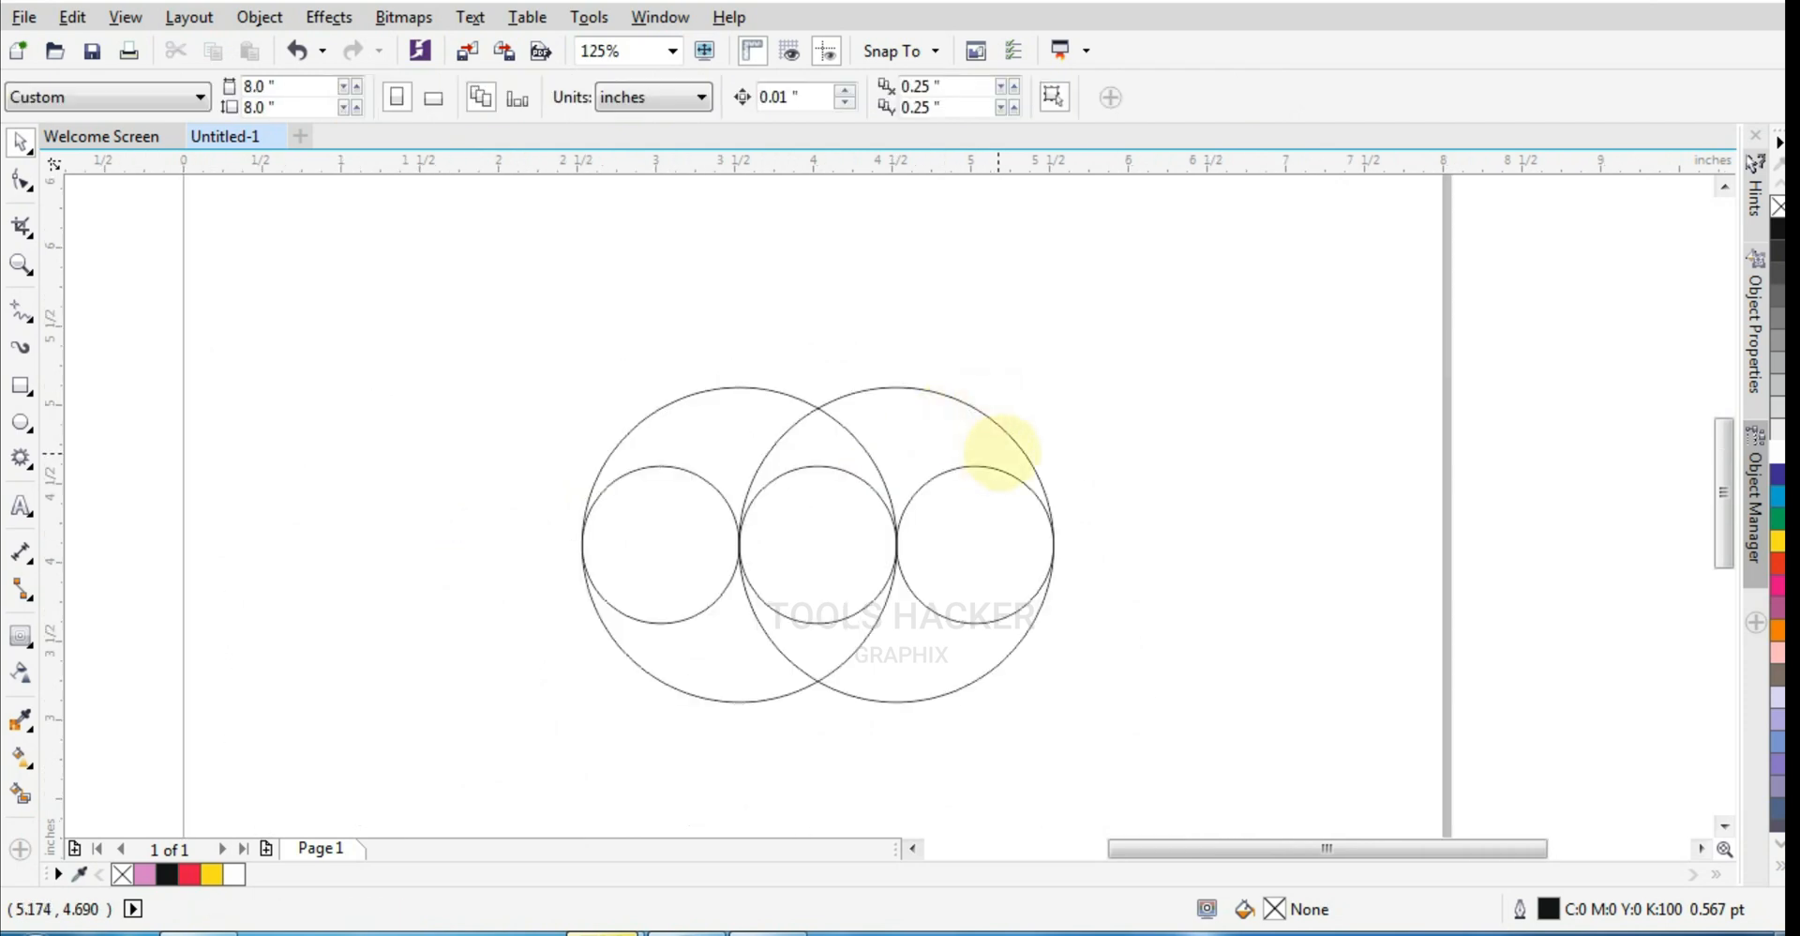
Create an outer circle about 2.992 inches wide around all the circles and align it with their horizontal centre line
click(1019, 446)
drag(727, 710, 574, 295)
shift+click(702, 394)
key(e)
click(564, 466)
click(592, 574)
shift+click(683, 411)
scroll(600, 551, up, 4)
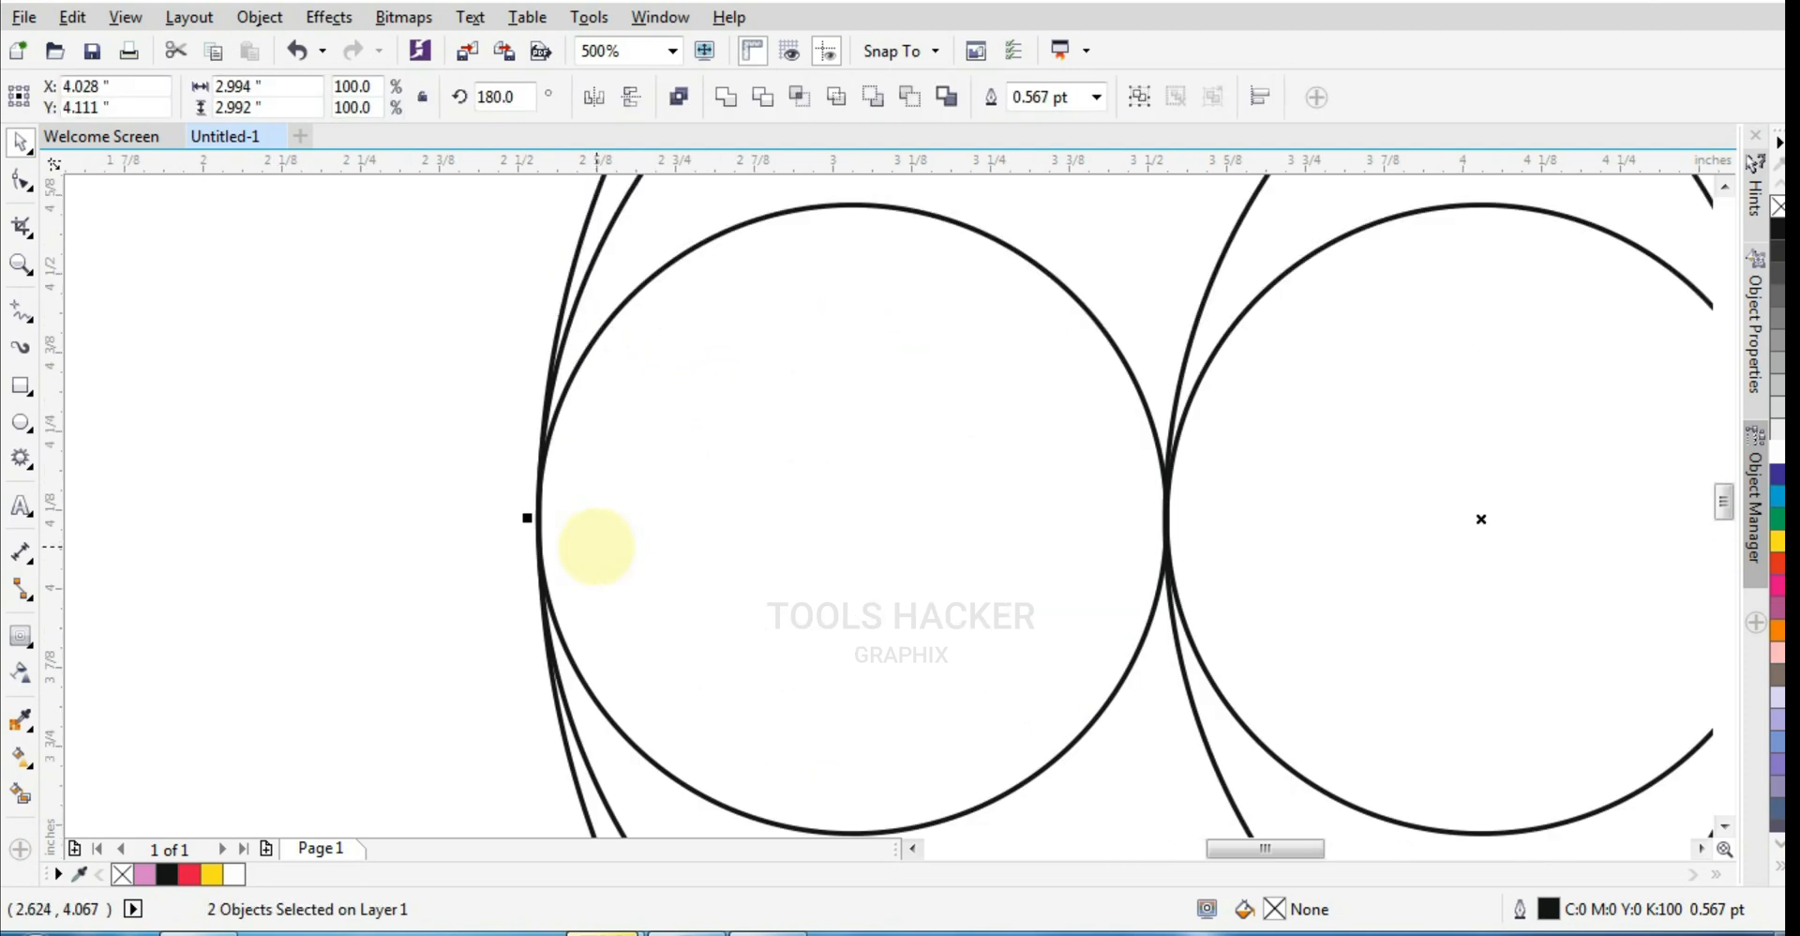
Examine how closely the edges of the nested circles meet at their outer tangent points
scroll(591, 543, down, 4)
scroll(494, 510, up, 4)
scroll(494, 510, down, 5)
drag(441, 382, 666, 666)
scroll(660, 638, up, 2)
scroll(661, 530, down, 2)
scroll(683, 522, up, 2)
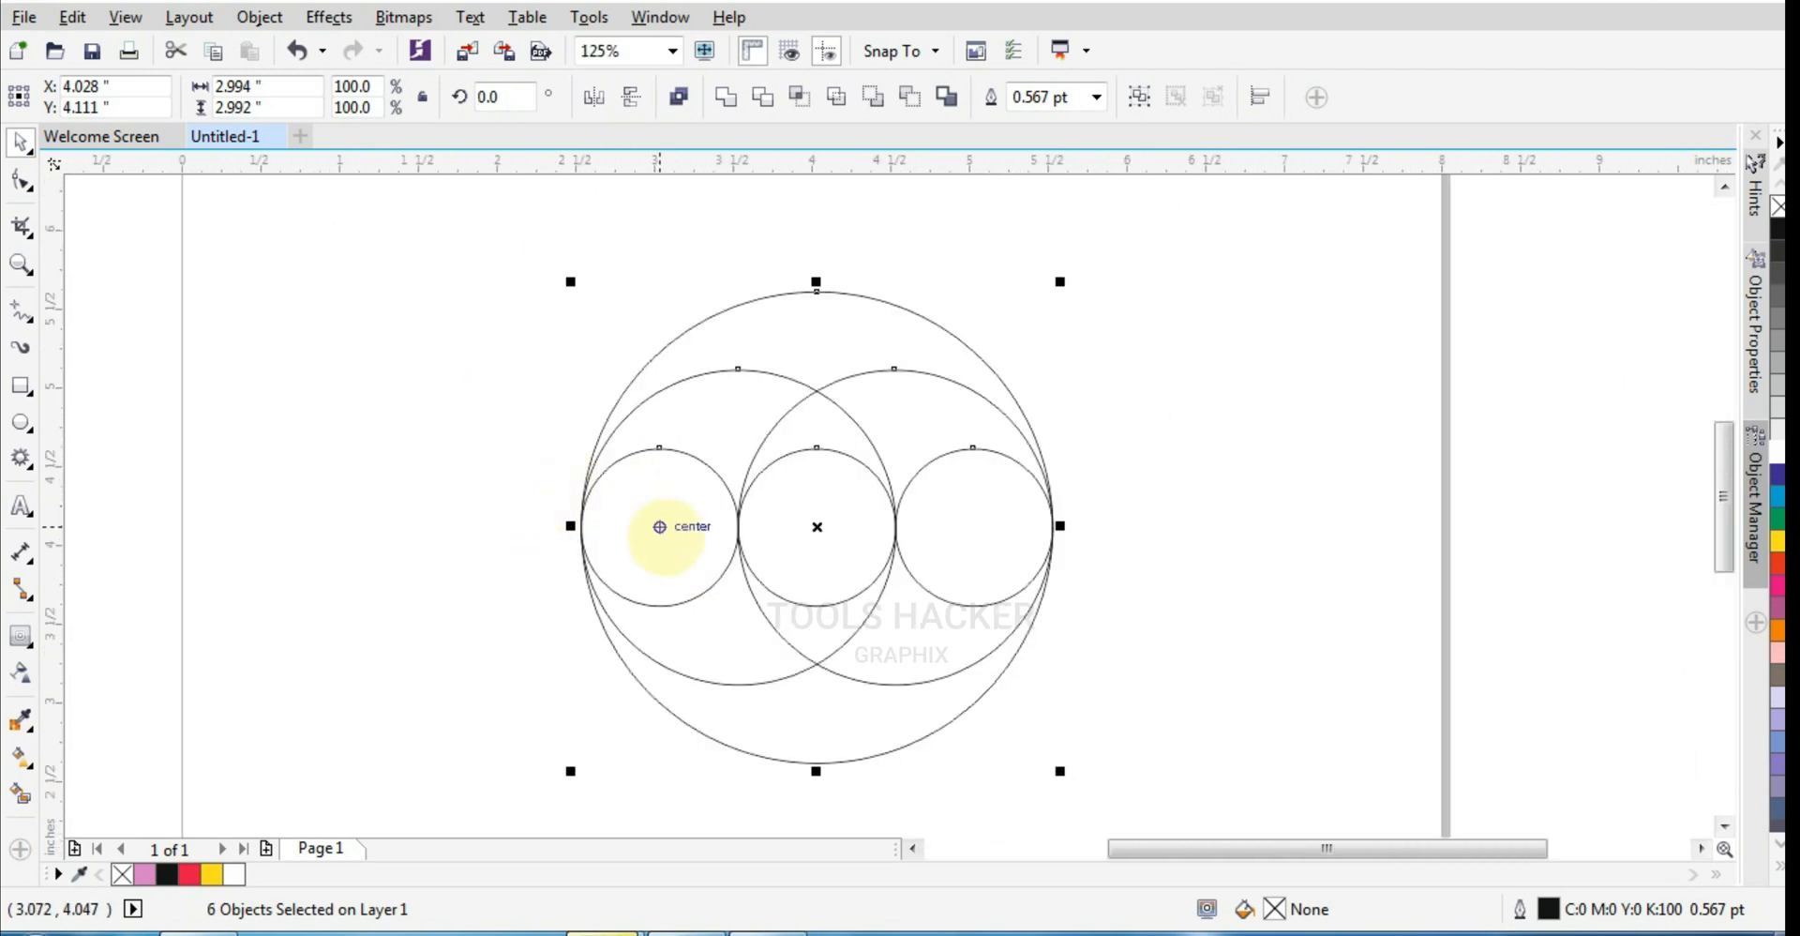
scroll(663, 522, down, 2)
scroll(663, 522, up, 2)
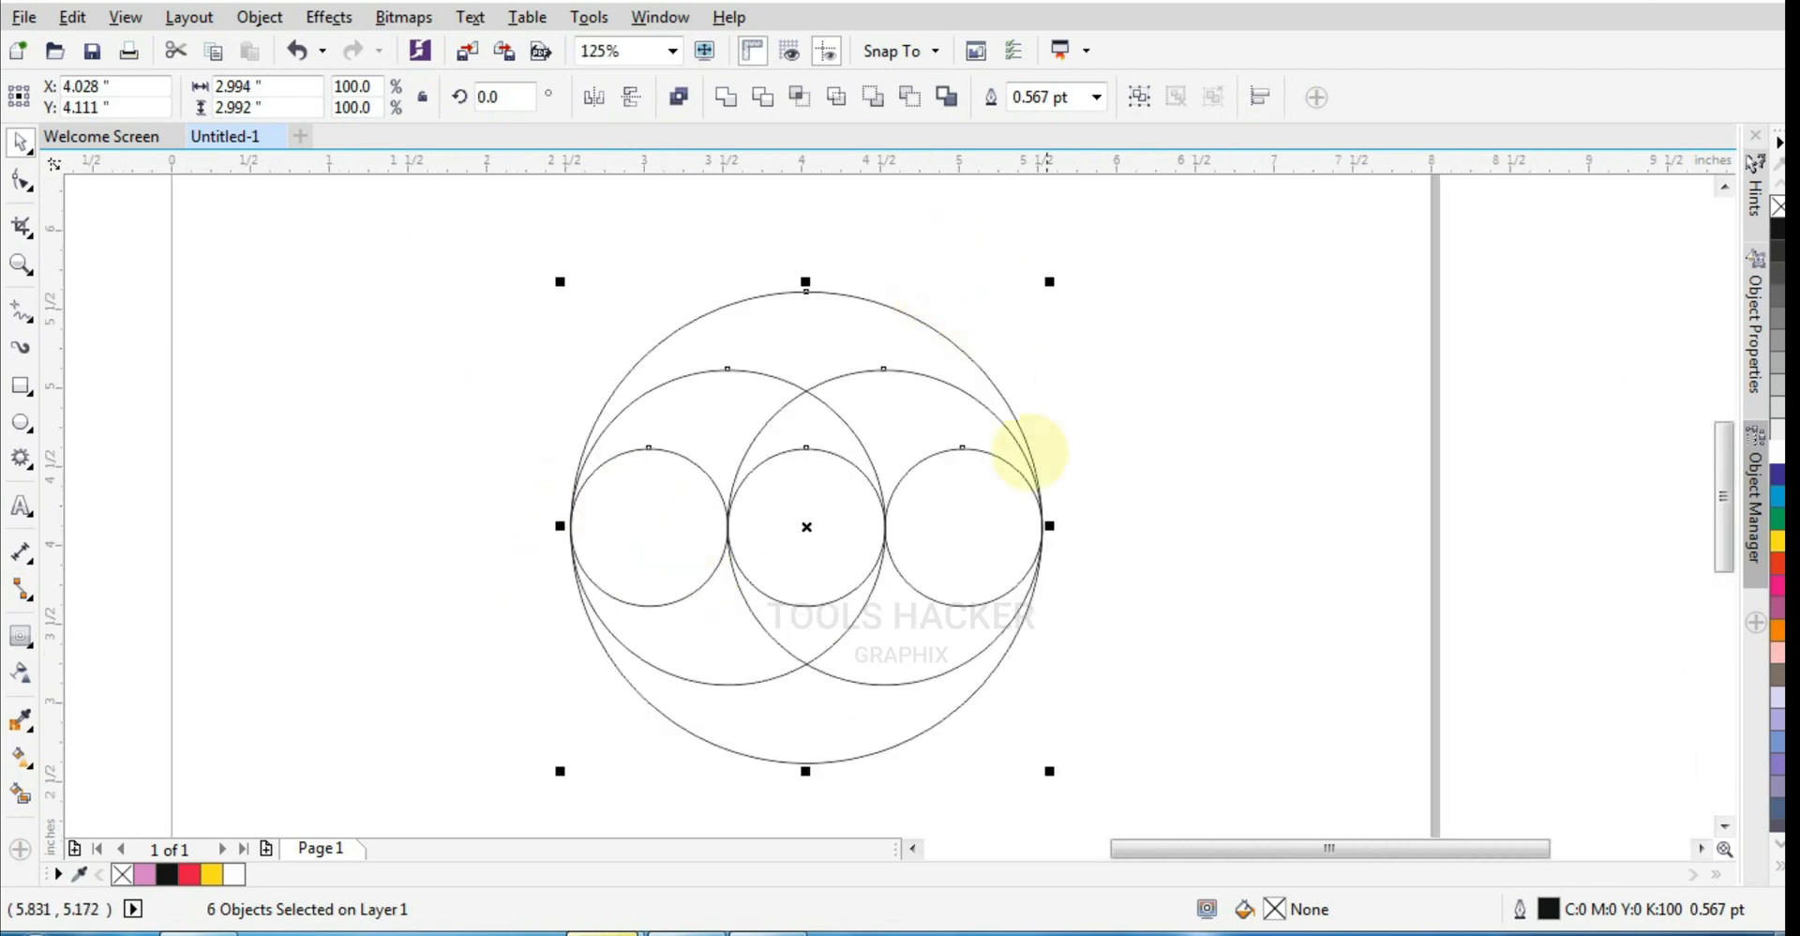
Resize the outer circle to about 2.985 inches to fit the inner circles more closely
click(1098, 436)
scroll(911, 462, up, 1)
scroll(792, 430, down, 2)
scroll(839, 453, up, 1)
click(973, 472)
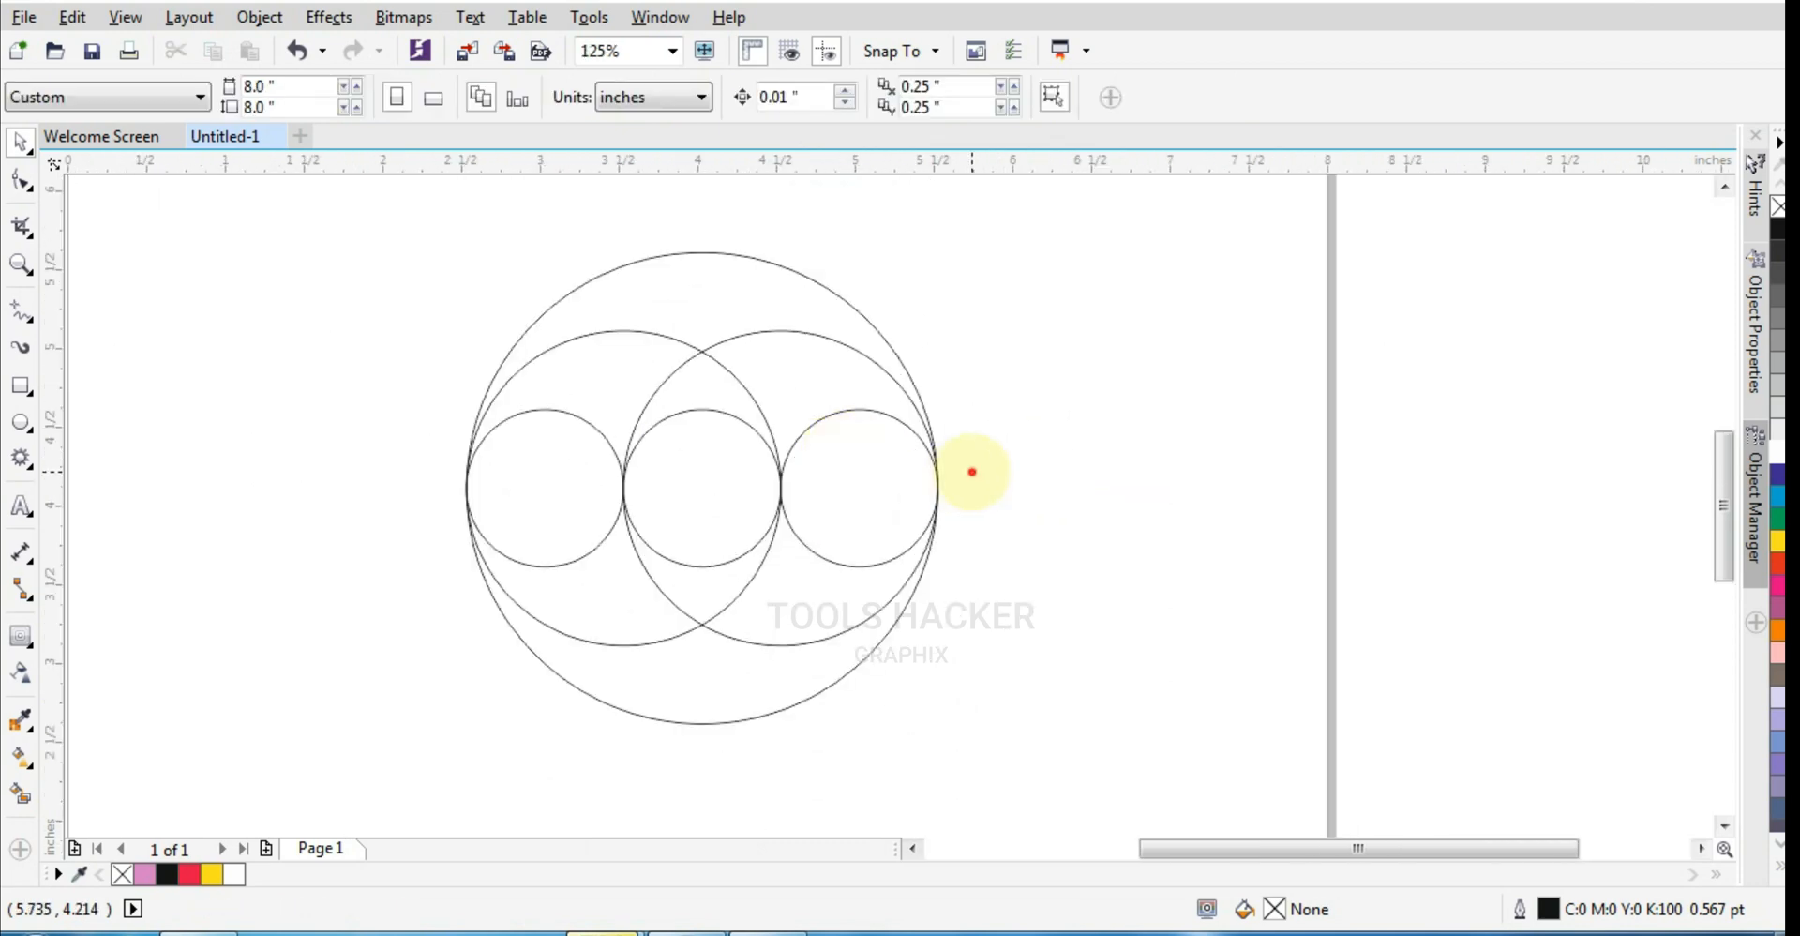
click(882, 377)
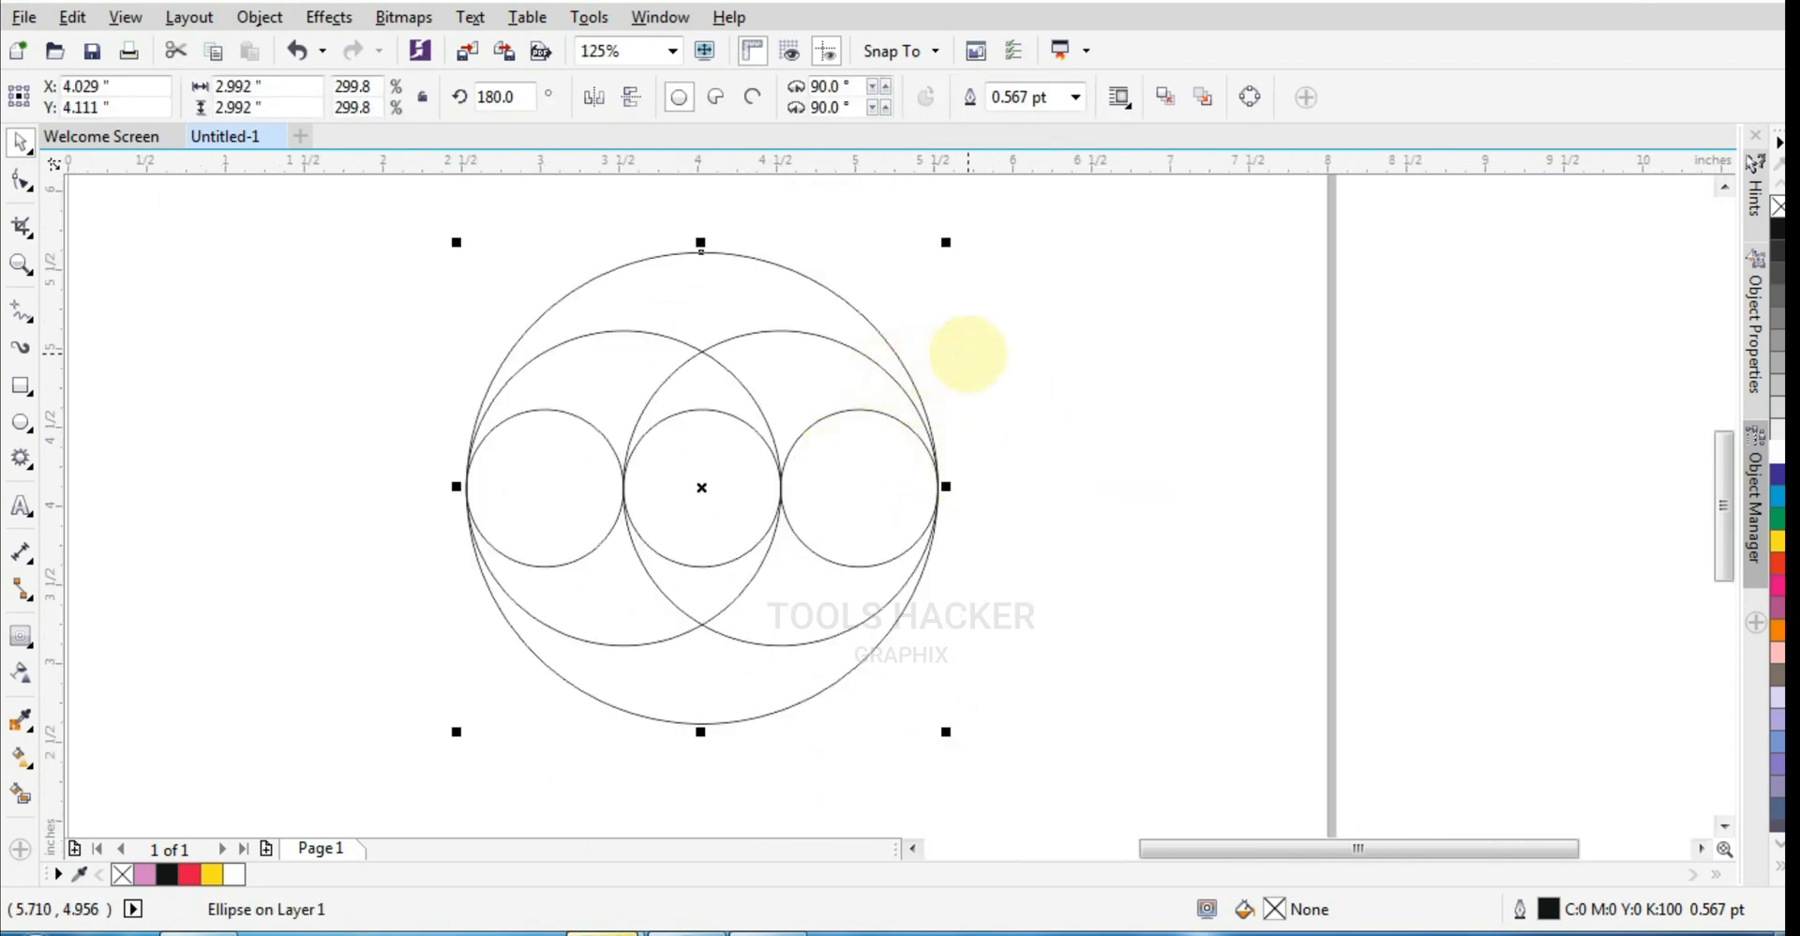
click(359, 569)
scroll(978, 506, up, 1)
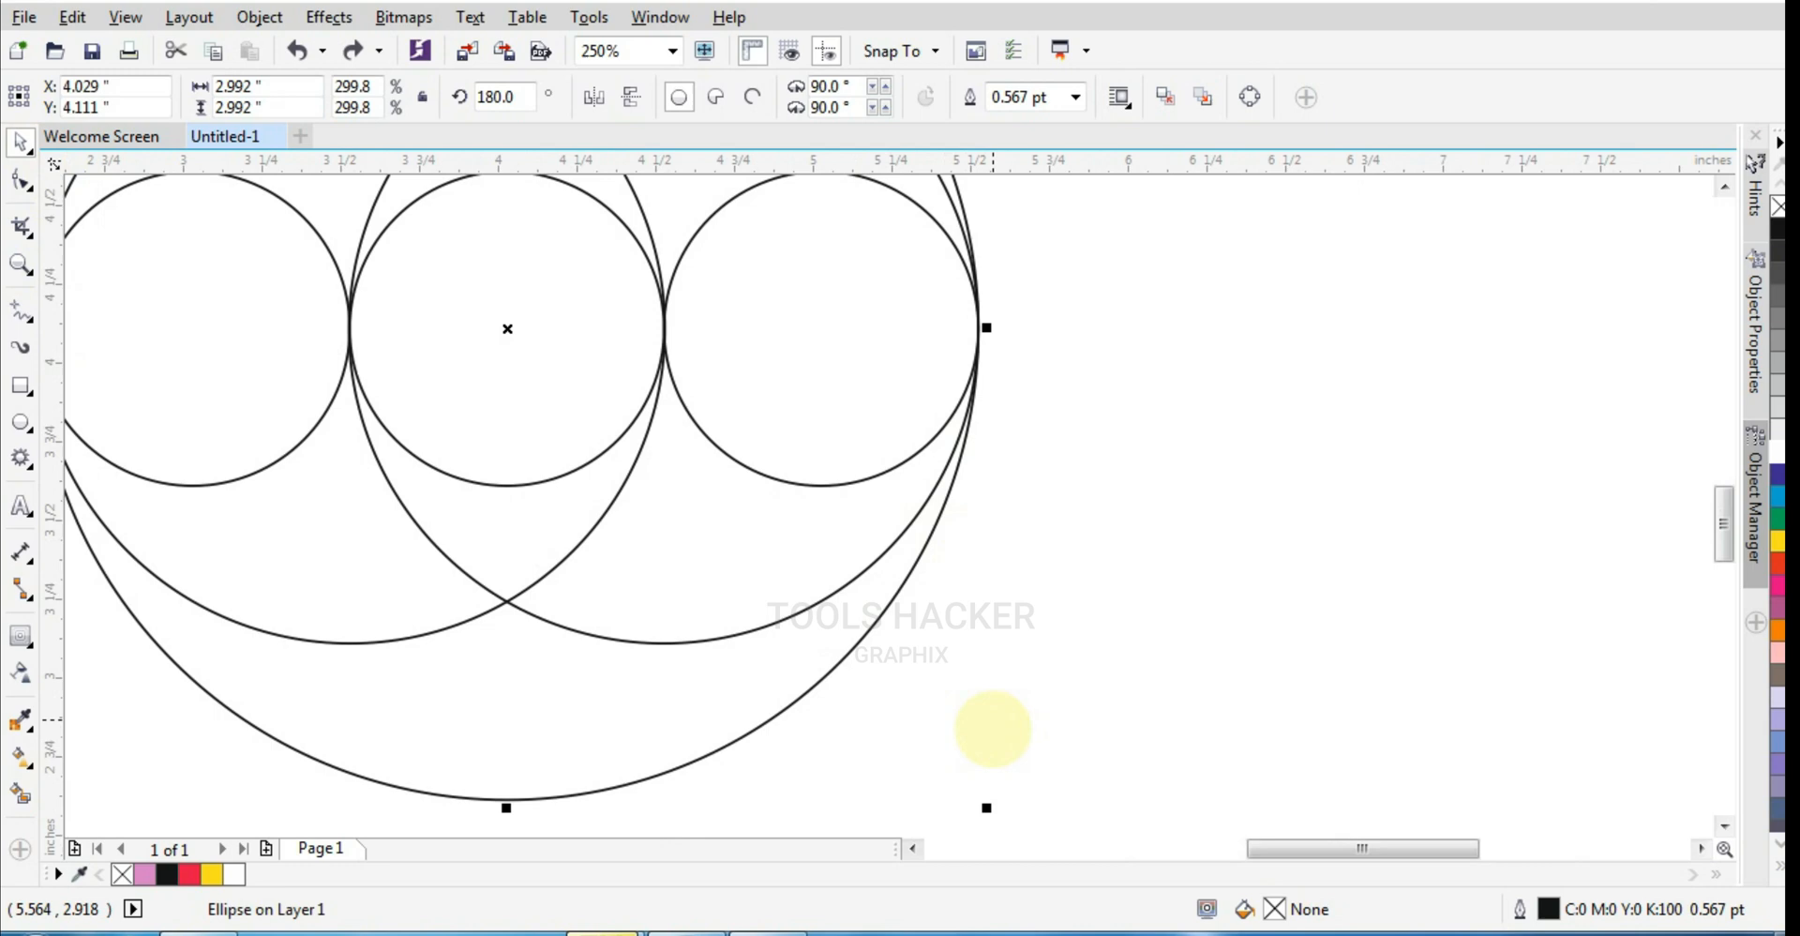
drag(984, 807, 982, 806)
scroll(1020, 672, down, 1)
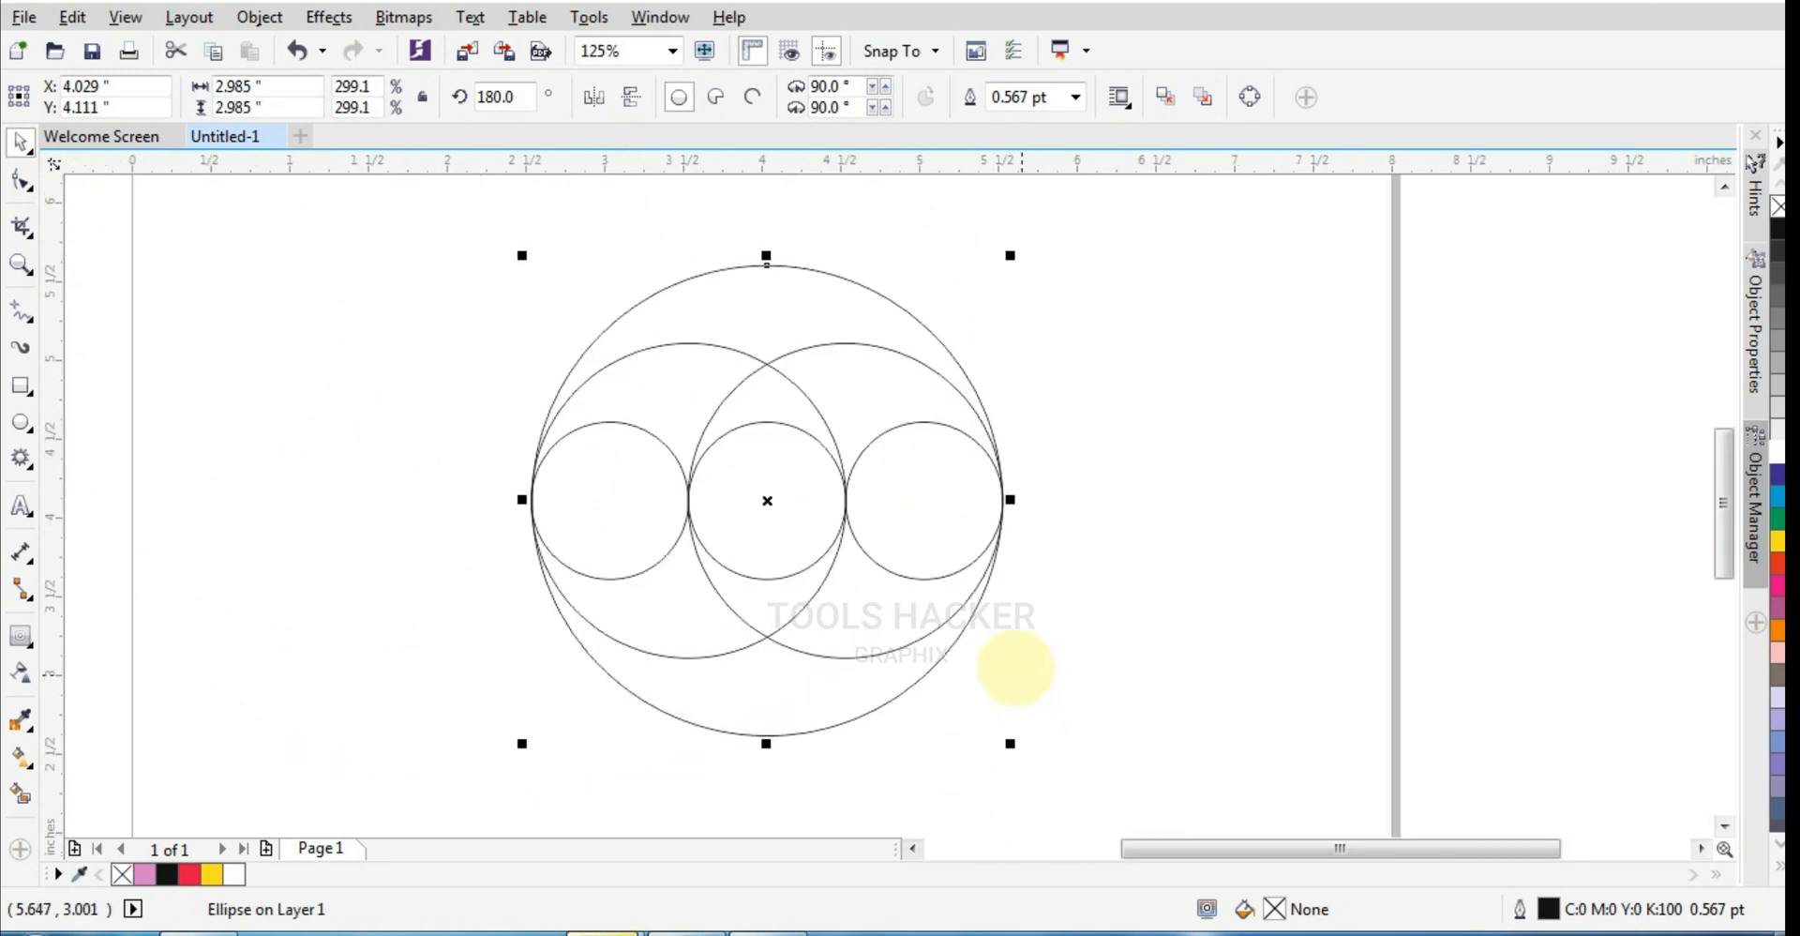
Smart-fill the top crescent, the adjoining right-hand crescent and the right small circle with red (C:0 M:100 Y:60 K:0)
scroll(777, 408, up, 1)
click(21, 794)
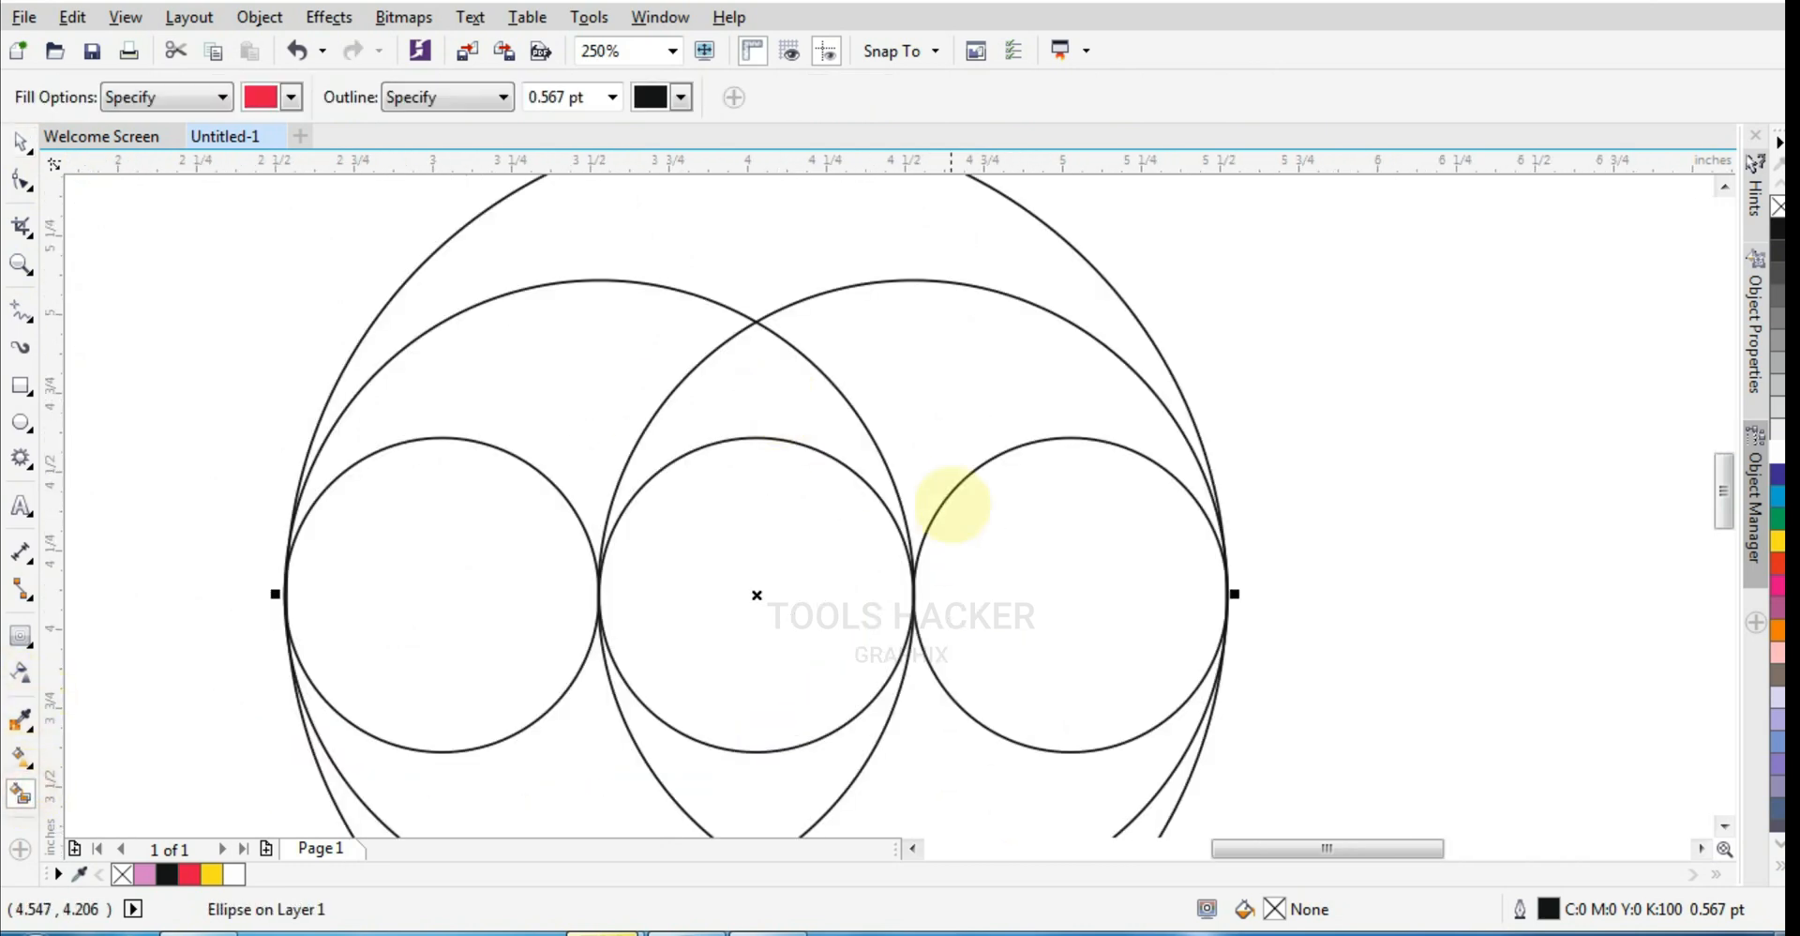
click(975, 413)
click(784, 301)
scroll(753, 459, down, 1)
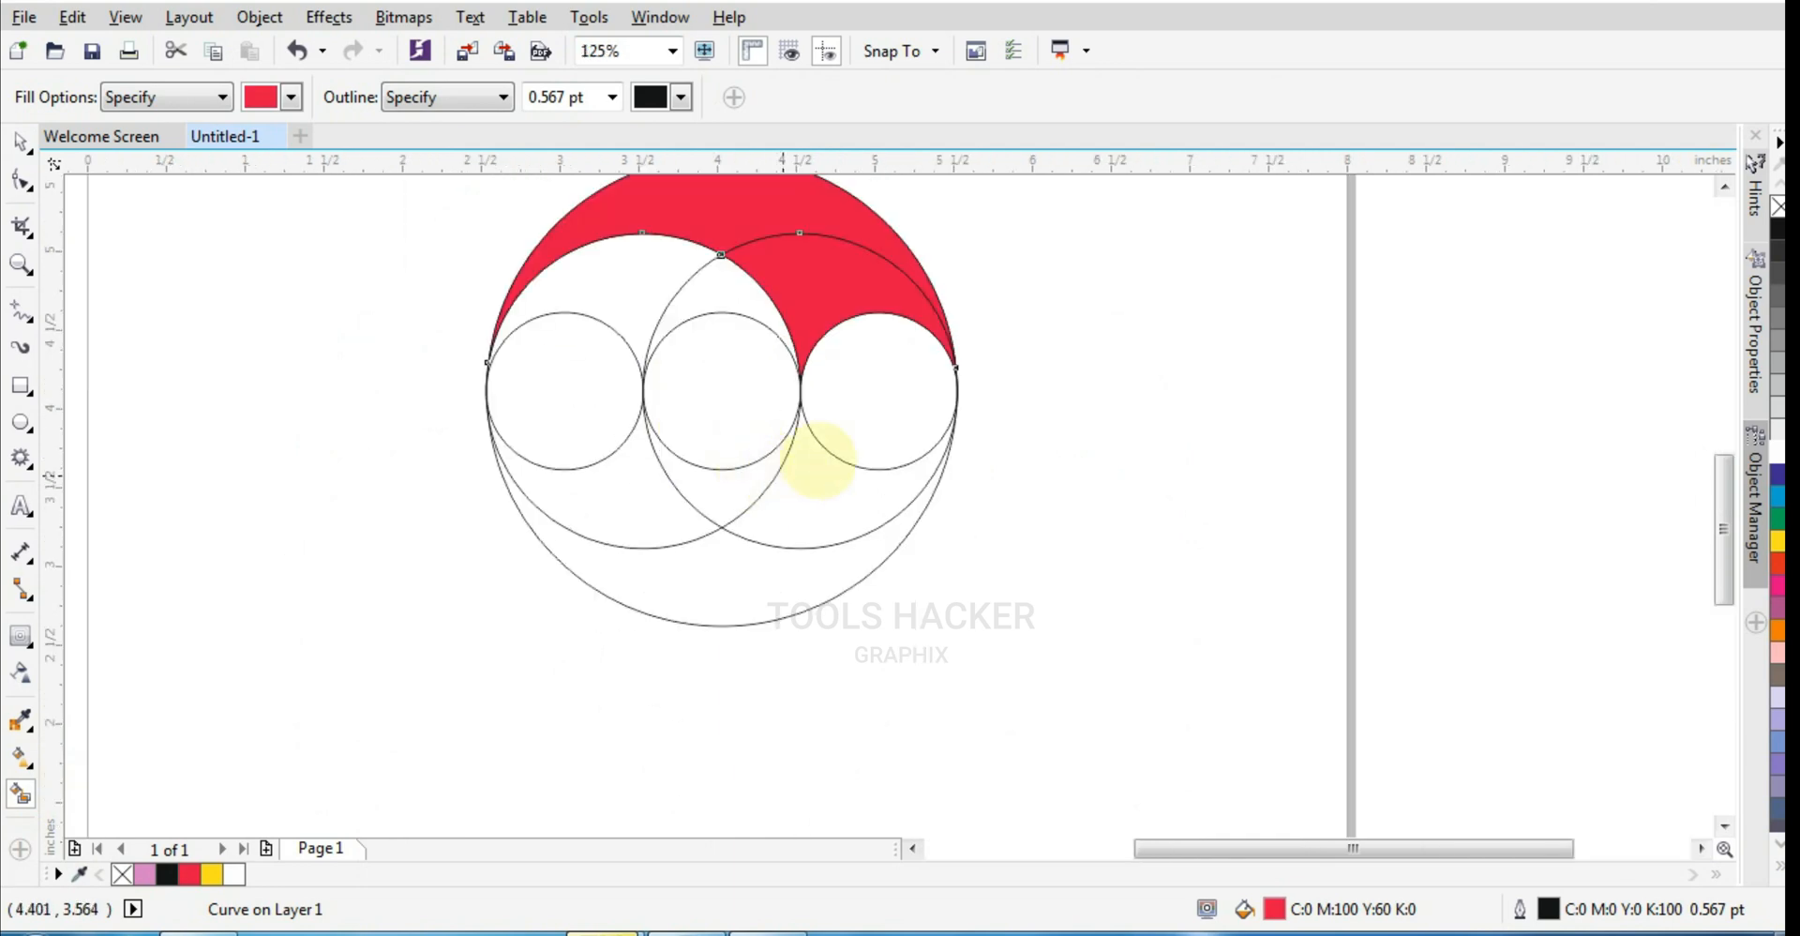
click(878, 411)
click(593, 431)
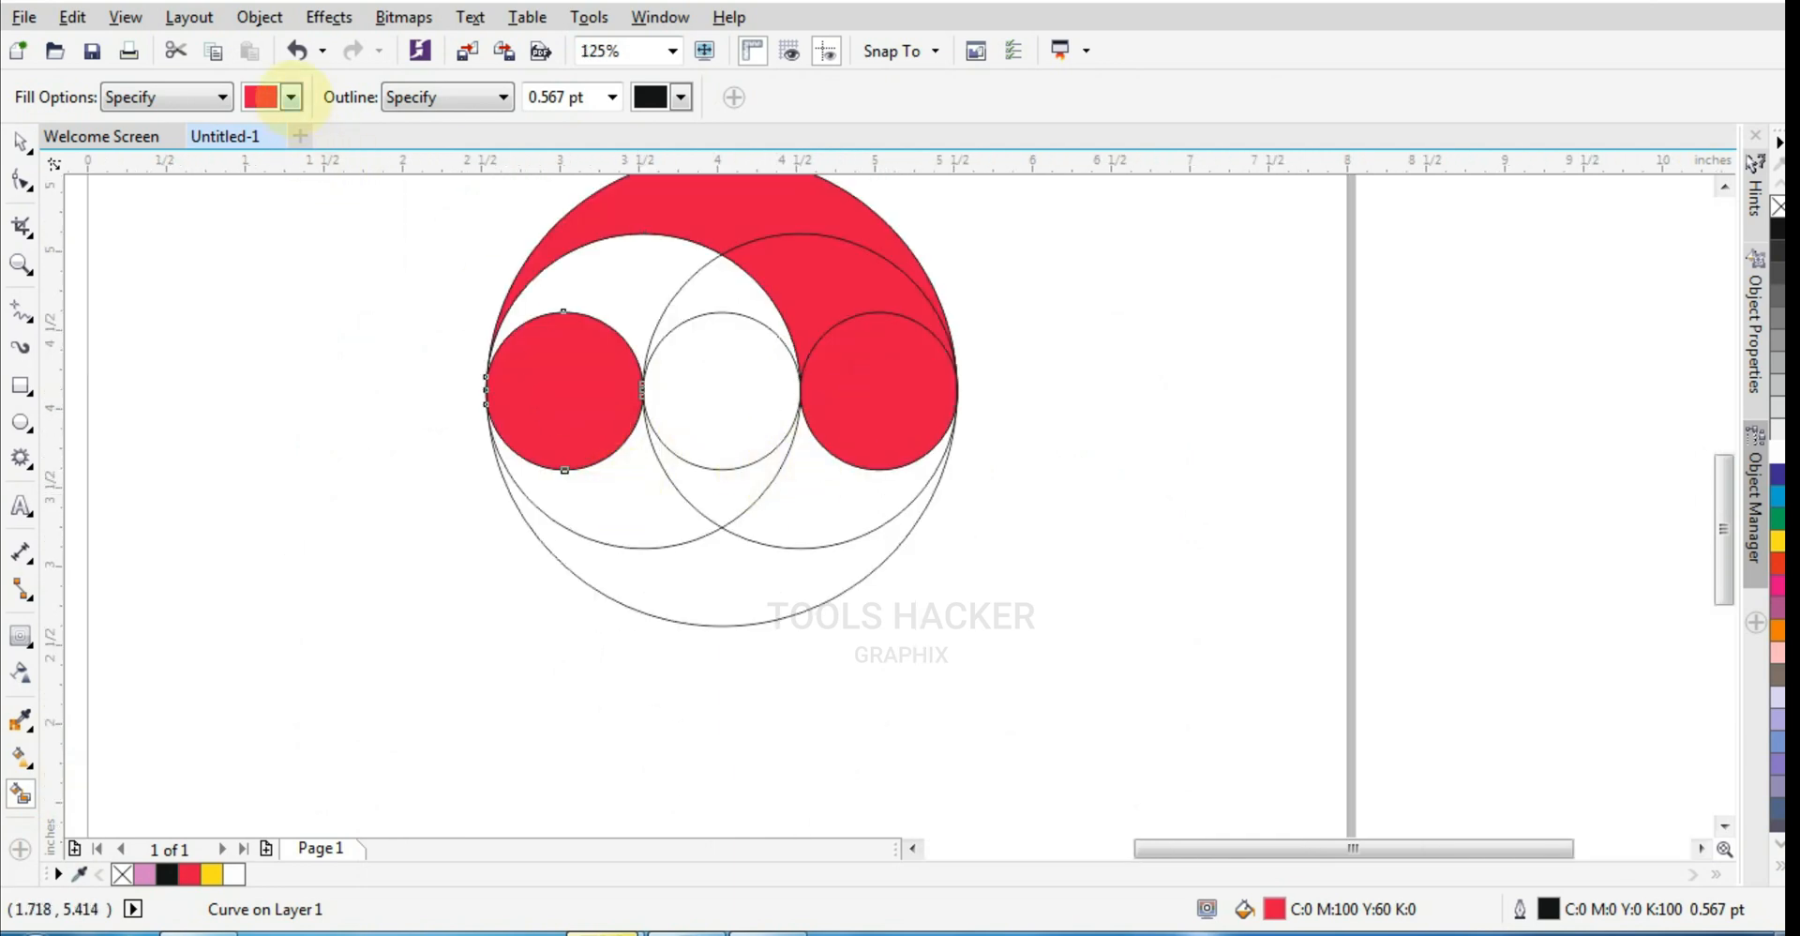
key(ctrl+z)
Smart-fill the left small circle, the lower-left crescent and the bottom crescent with green (C:100 M:0 Y:100 K:0)
click(291, 97)
scroll(380, 187, down, 3)
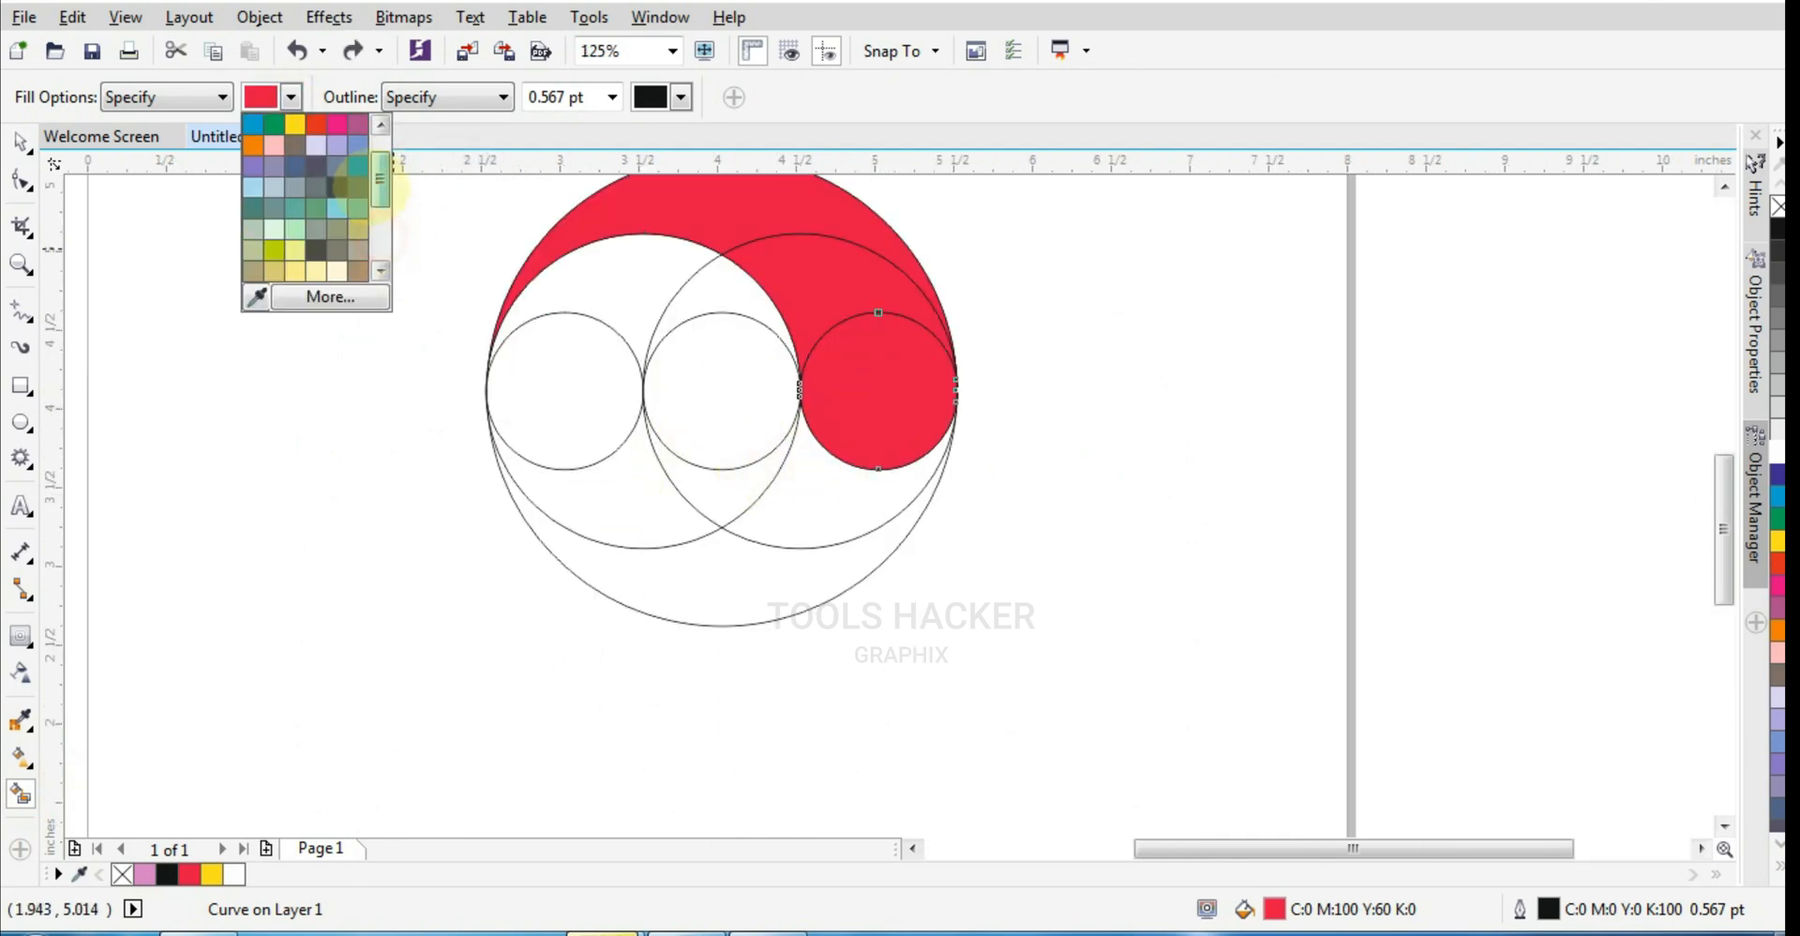
scroll(375, 188, up, 2)
click(275, 168)
click(602, 486)
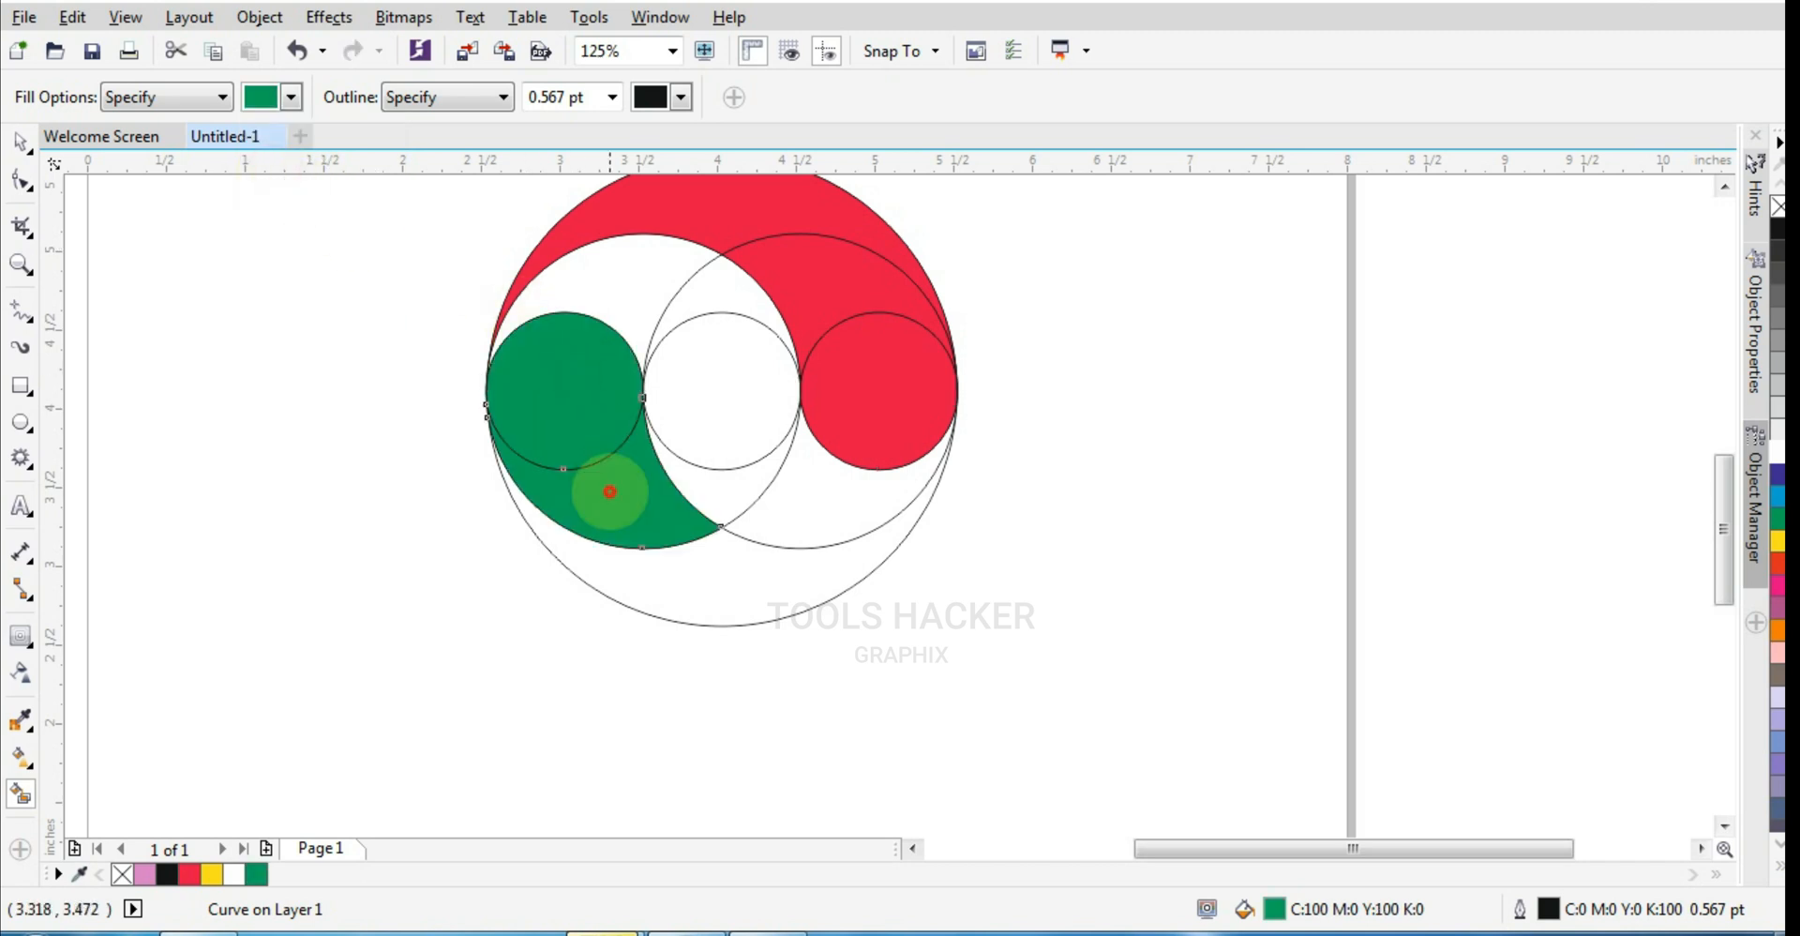
click(700, 572)
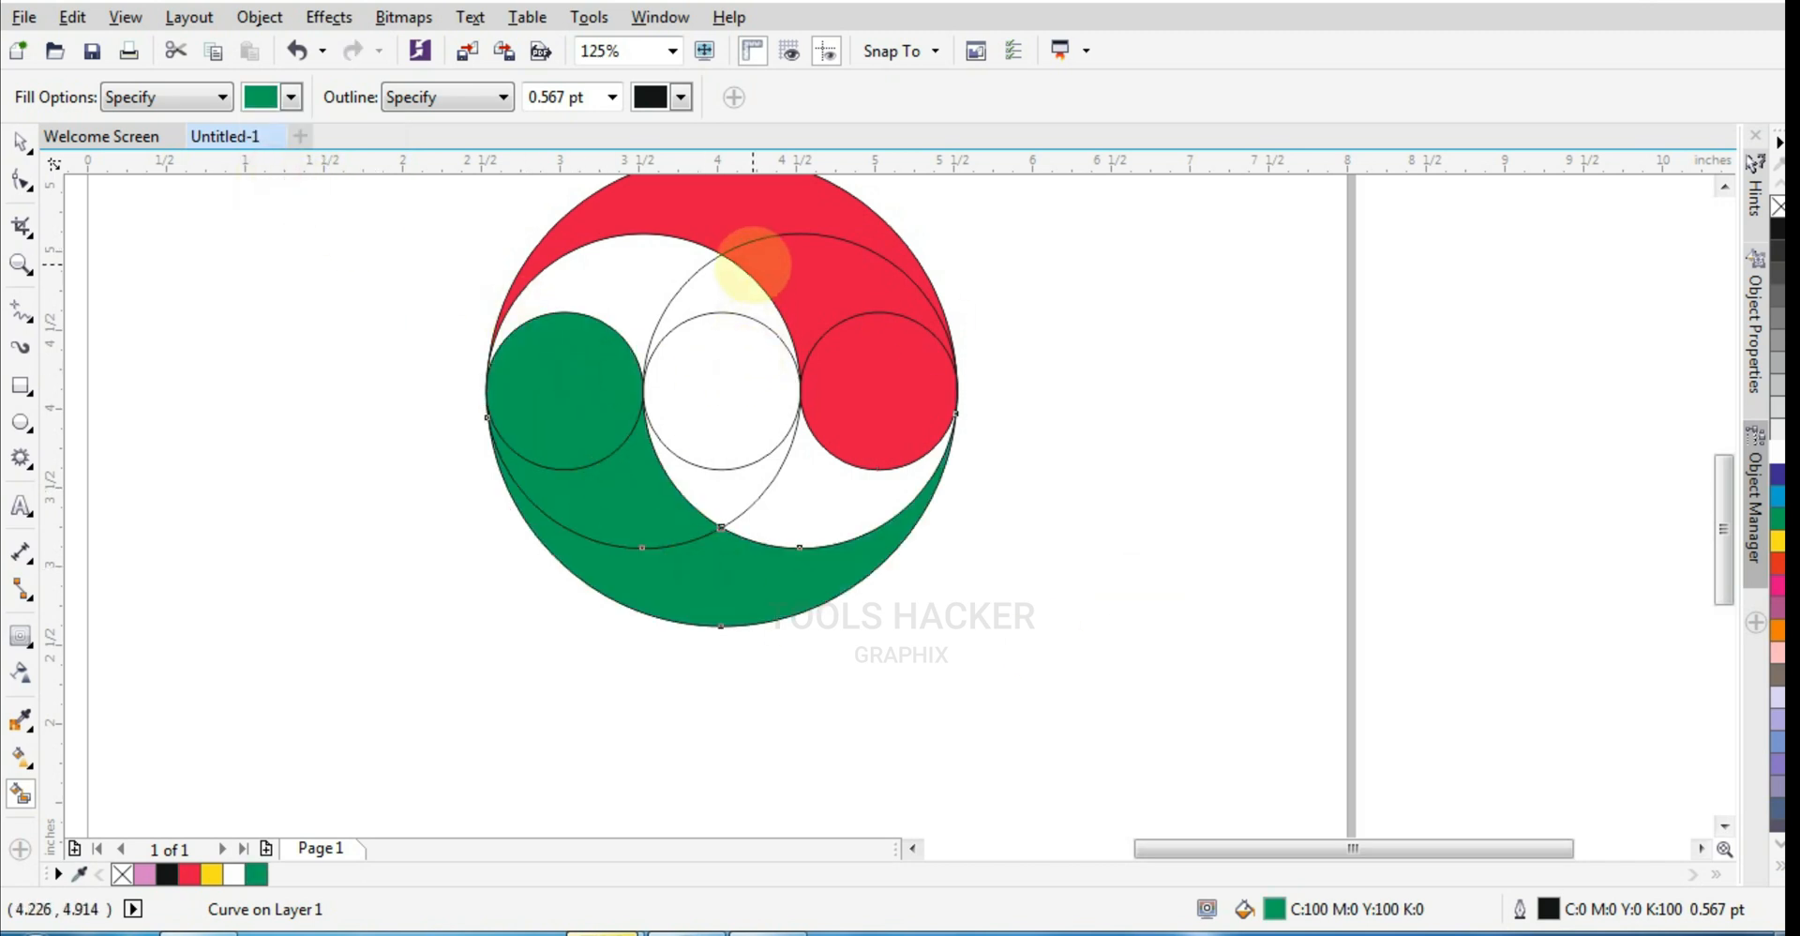
click(645, 277)
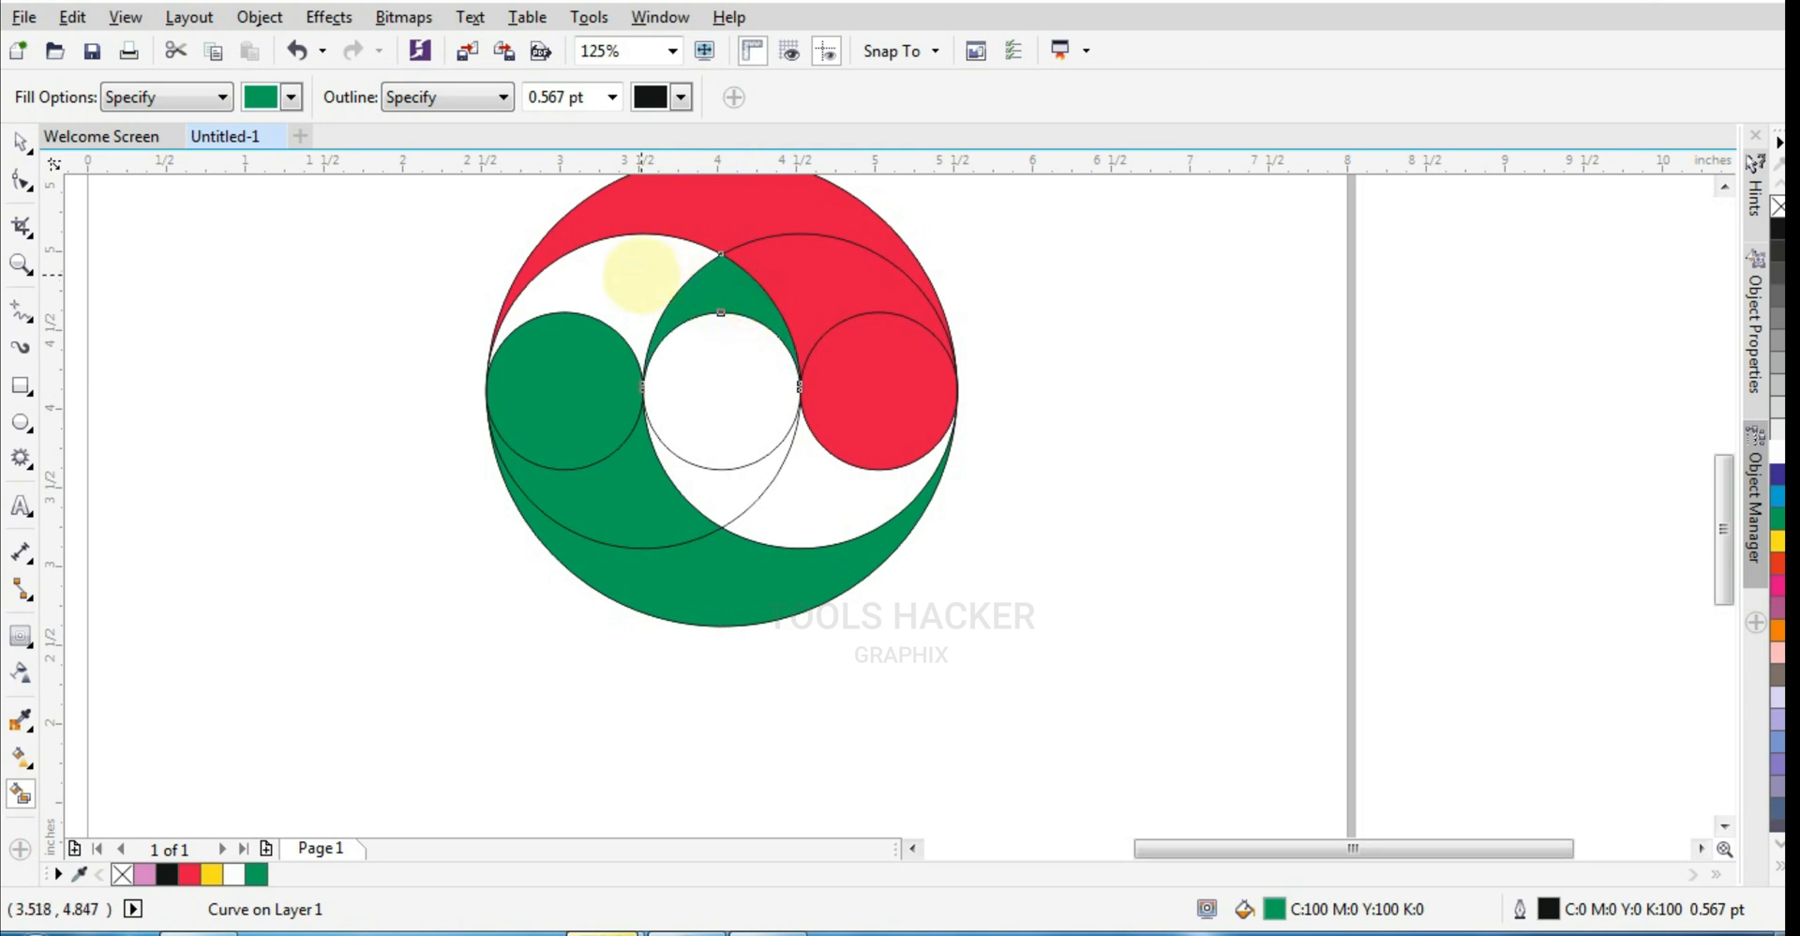
key(ctrl+z)
Smart-fill the two regions above the central and left small circles with light blue (C:60 M:0 Y:20 K:0)
click(291, 97)
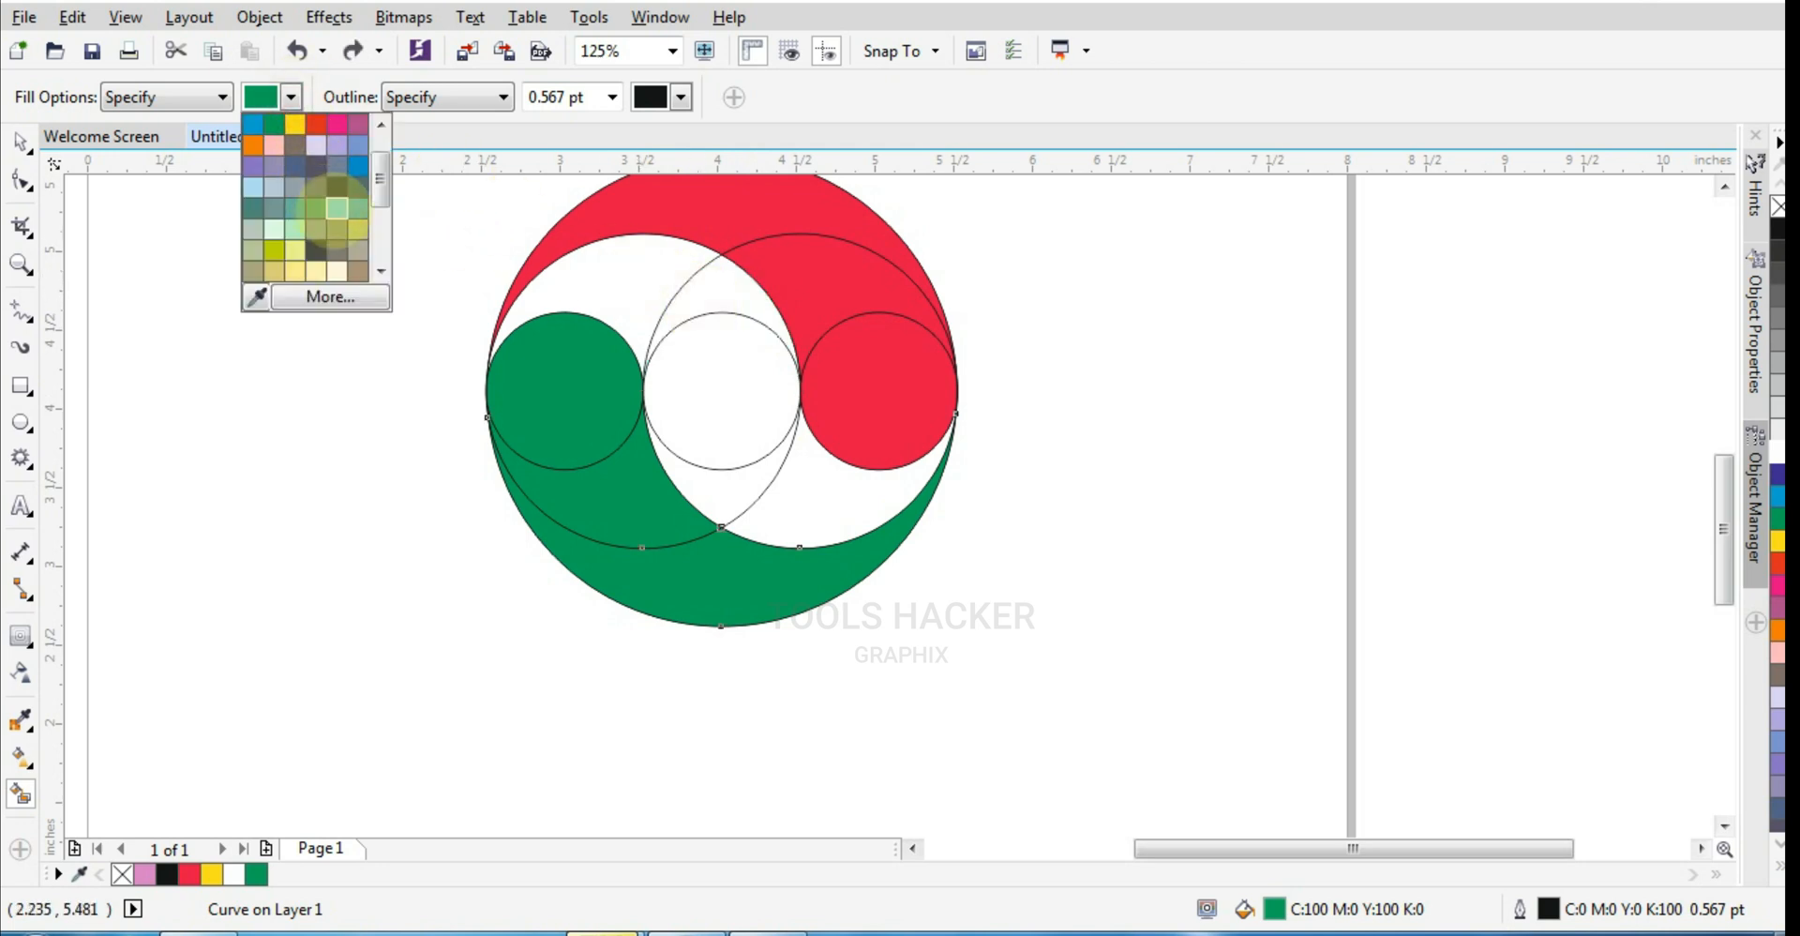
click(334, 188)
click(699, 289)
click(581, 276)
Smart-fill the two regions below the central and right small circles with amber (C:0 M:20 Y:100 K:0)
click(291, 96)
click(358, 207)
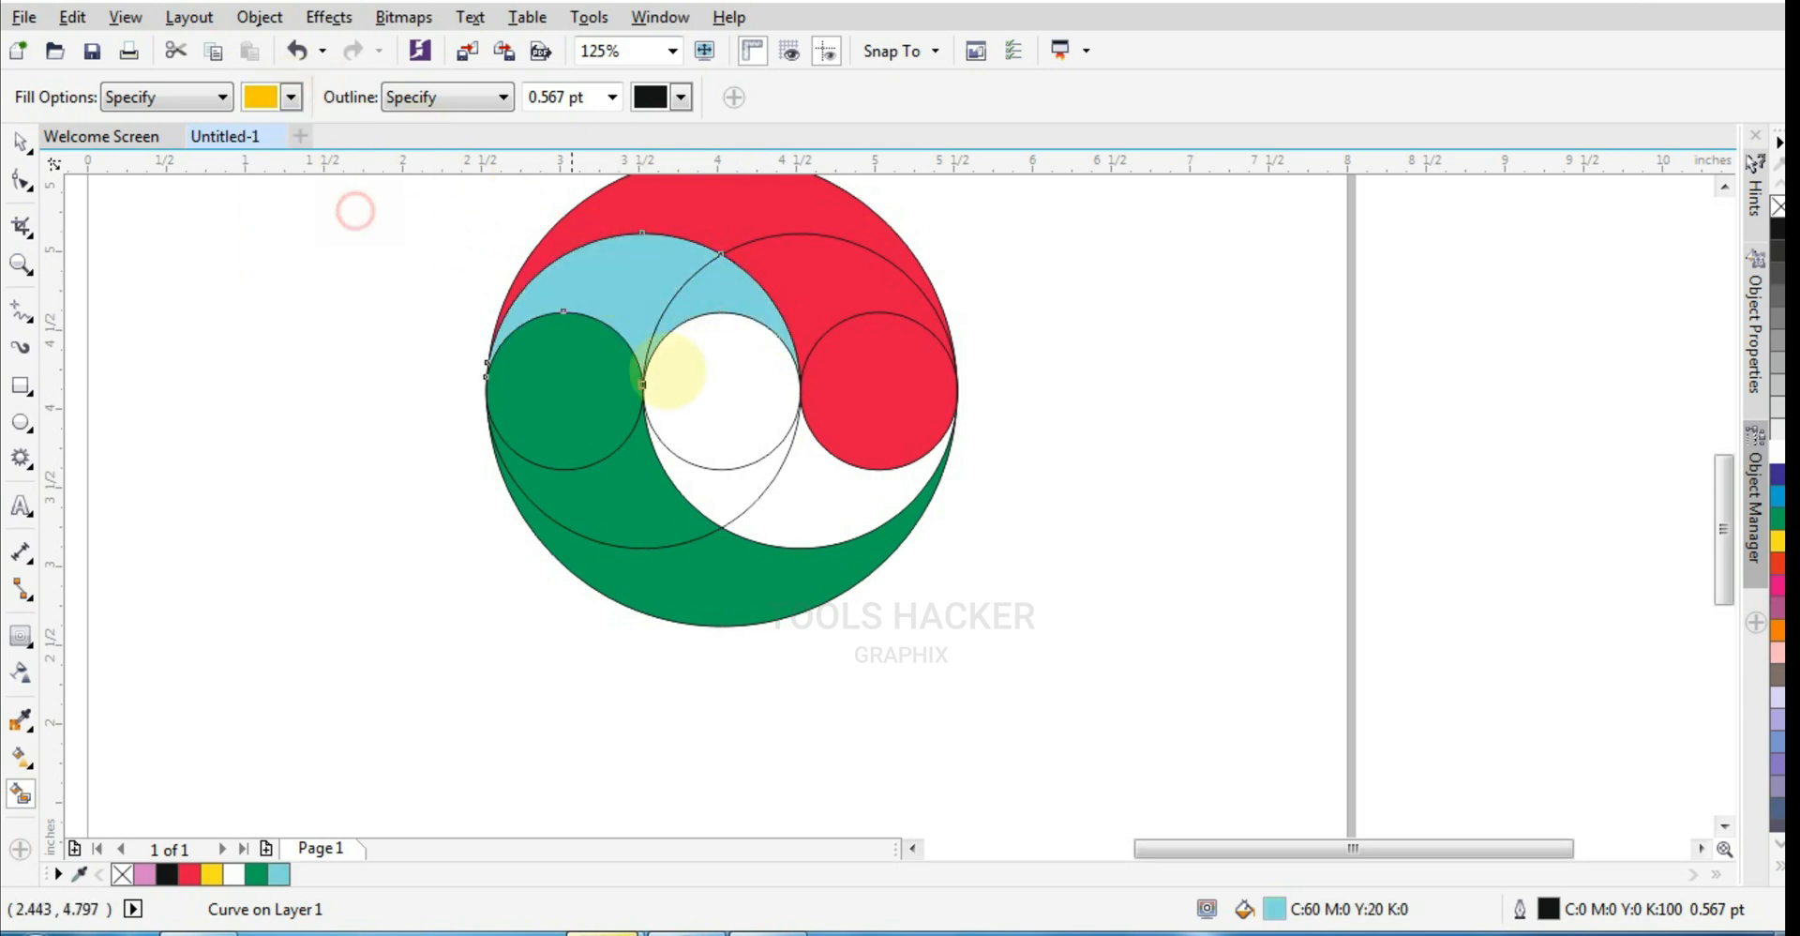
click(713, 497)
click(824, 506)
Weld the right red circle and the red crescents into one shape
key(space)
click(605, 311)
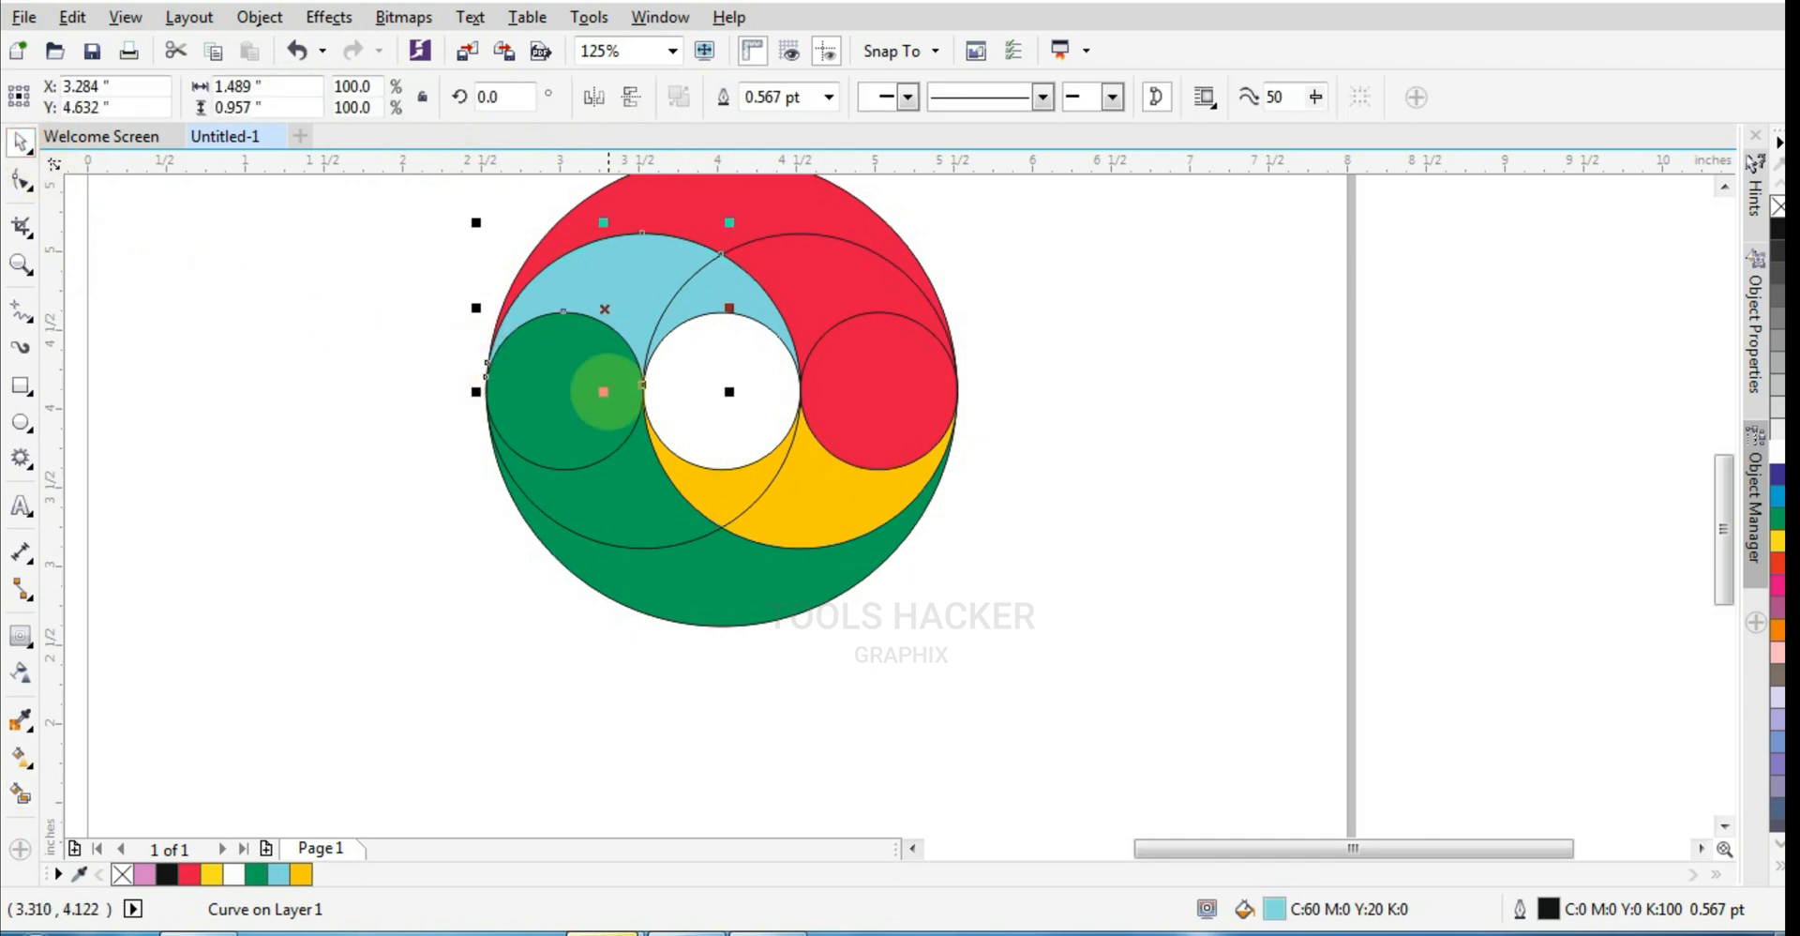
scroll(610, 392, down, 1)
click(759, 320)
click(707, 325)
scroll(707, 326, up, 1)
click(647, 270)
click(793, 435)
shift+click(650, 265)
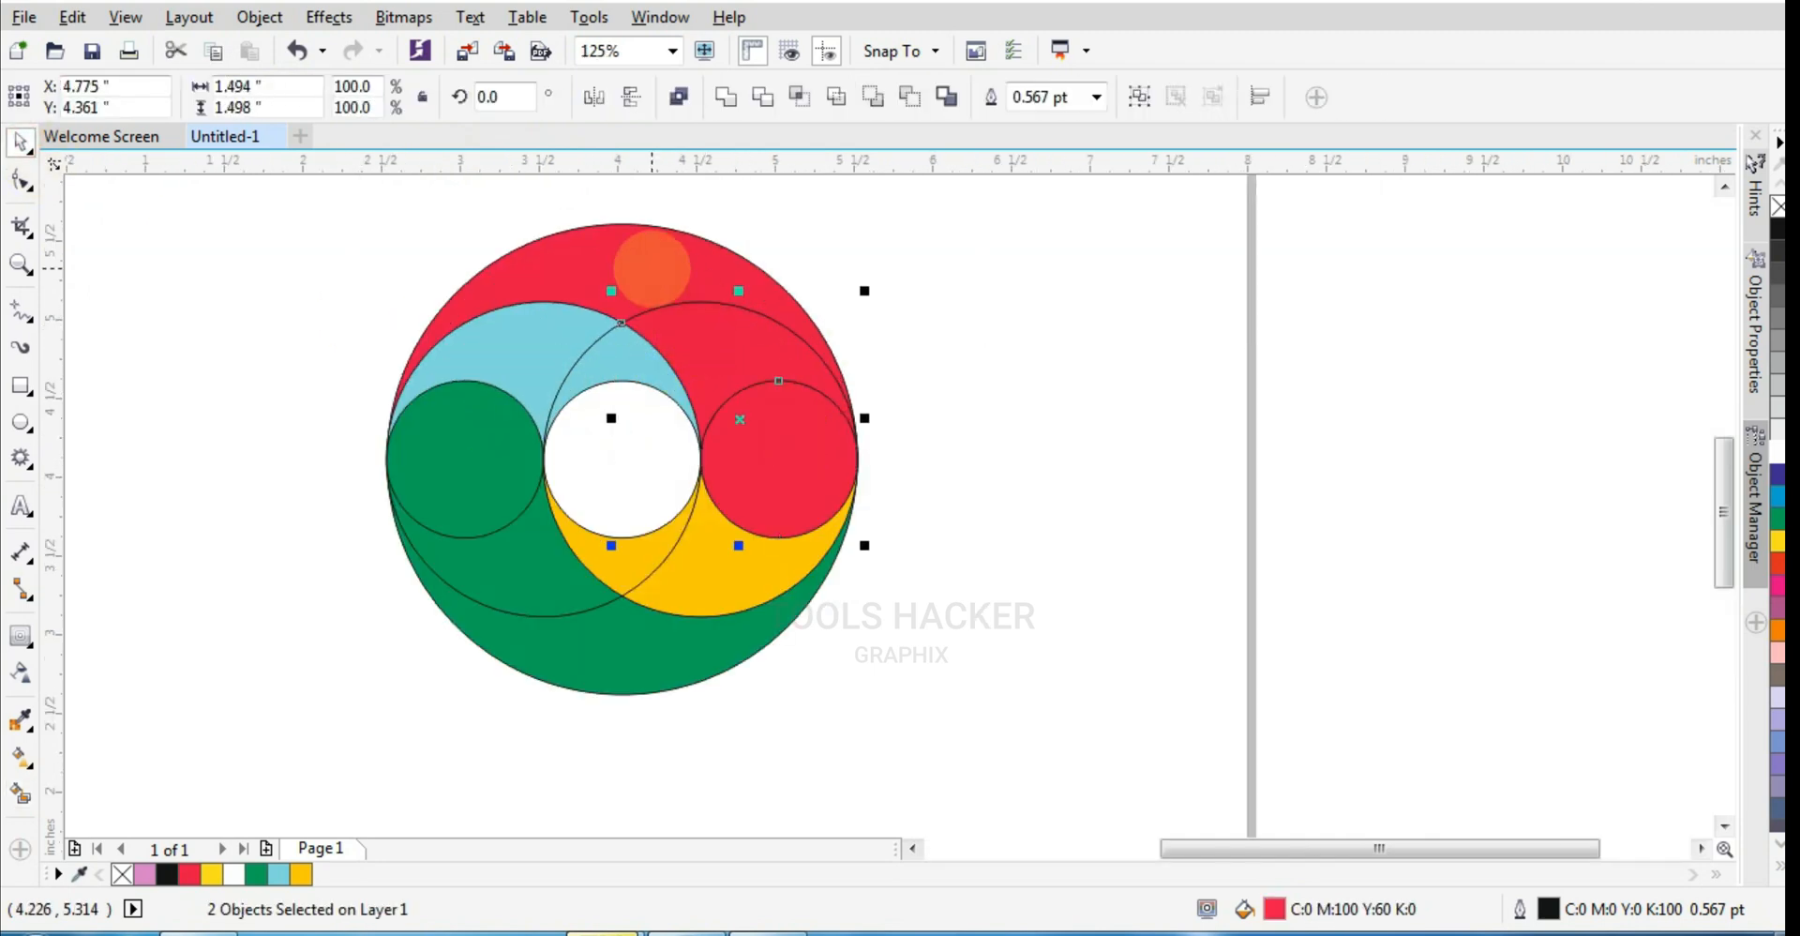
click(717, 92)
Weld the left green circle and the green crescents into one shape
click(512, 503)
shift+click(611, 643)
click(724, 97)
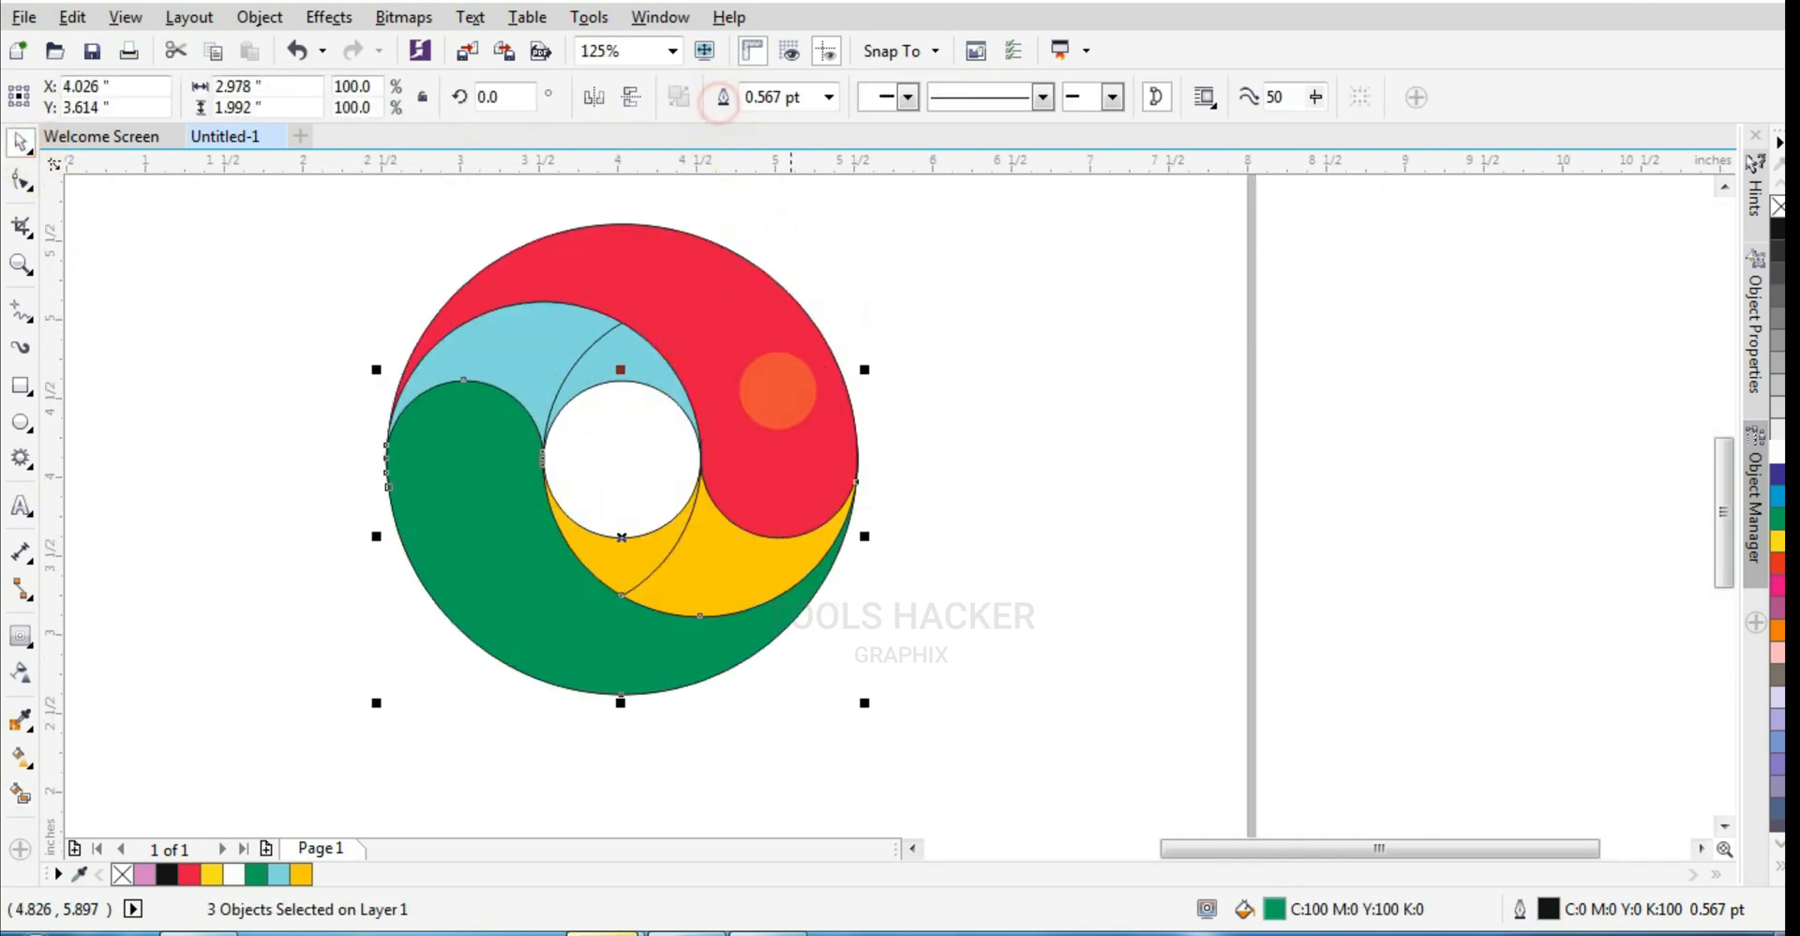
Weld the two amber pieces below the central circle into one shape
click(731, 551)
shift+click(628, 560)
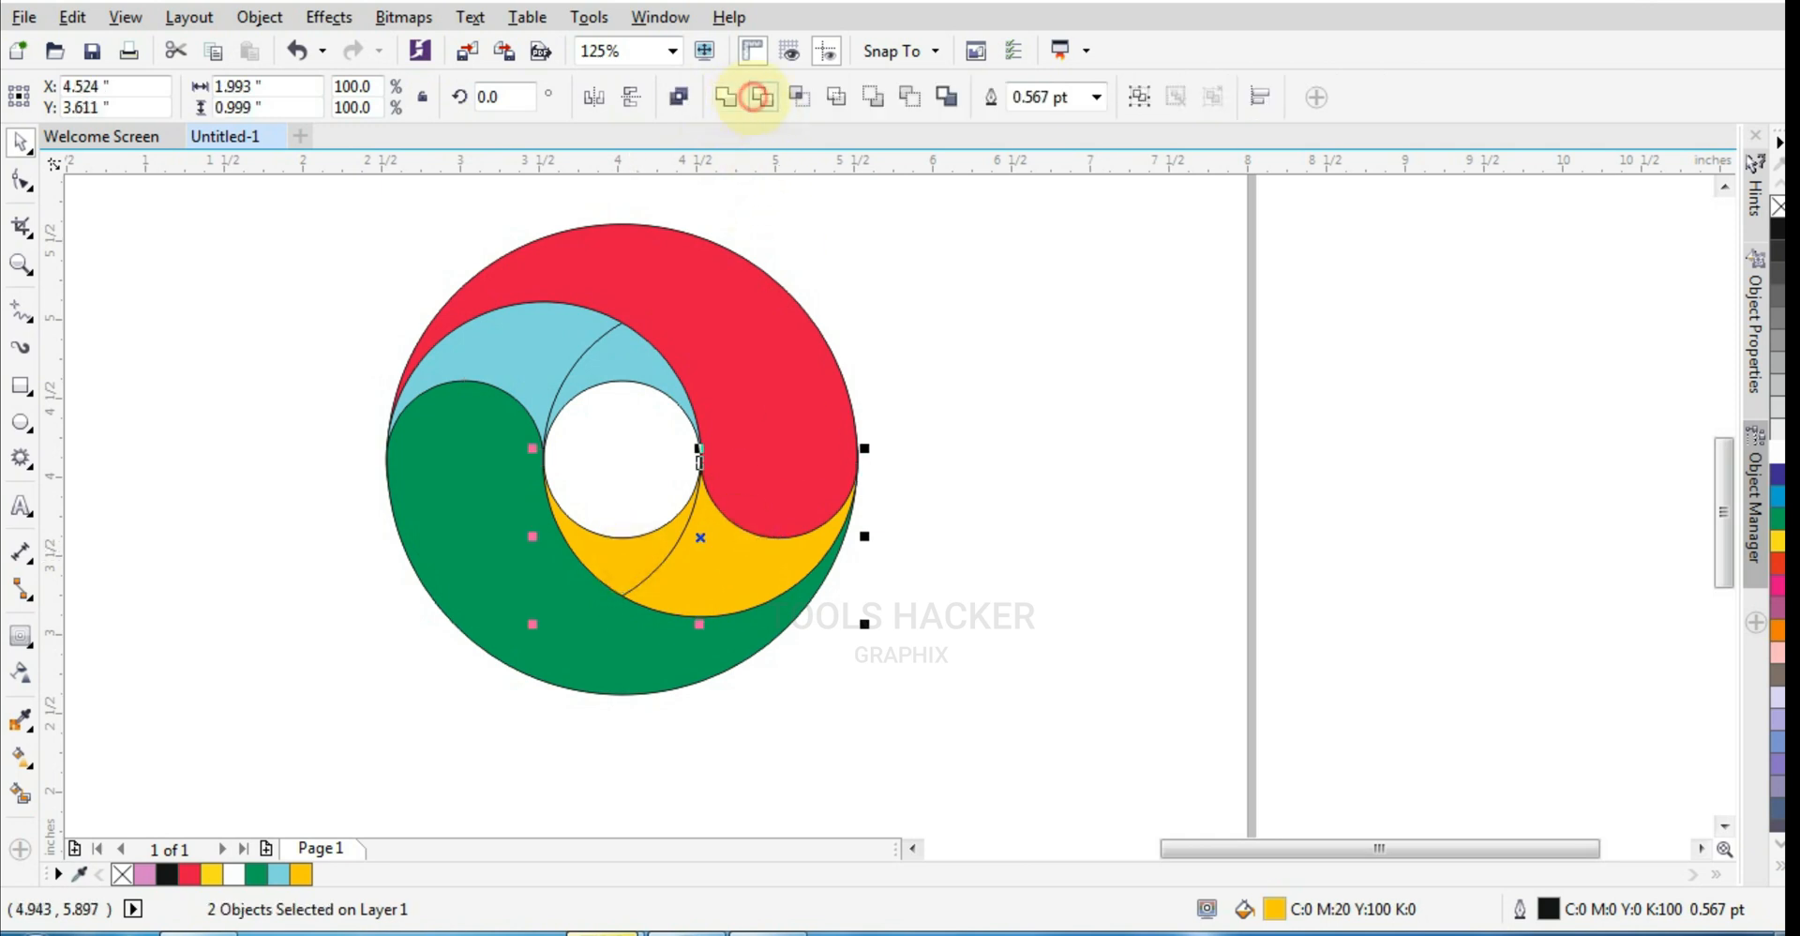
click(755, 96)
Weld the two light blue pieces above the central circle into one shape
click(511, 370)
shift+click(637, 342)
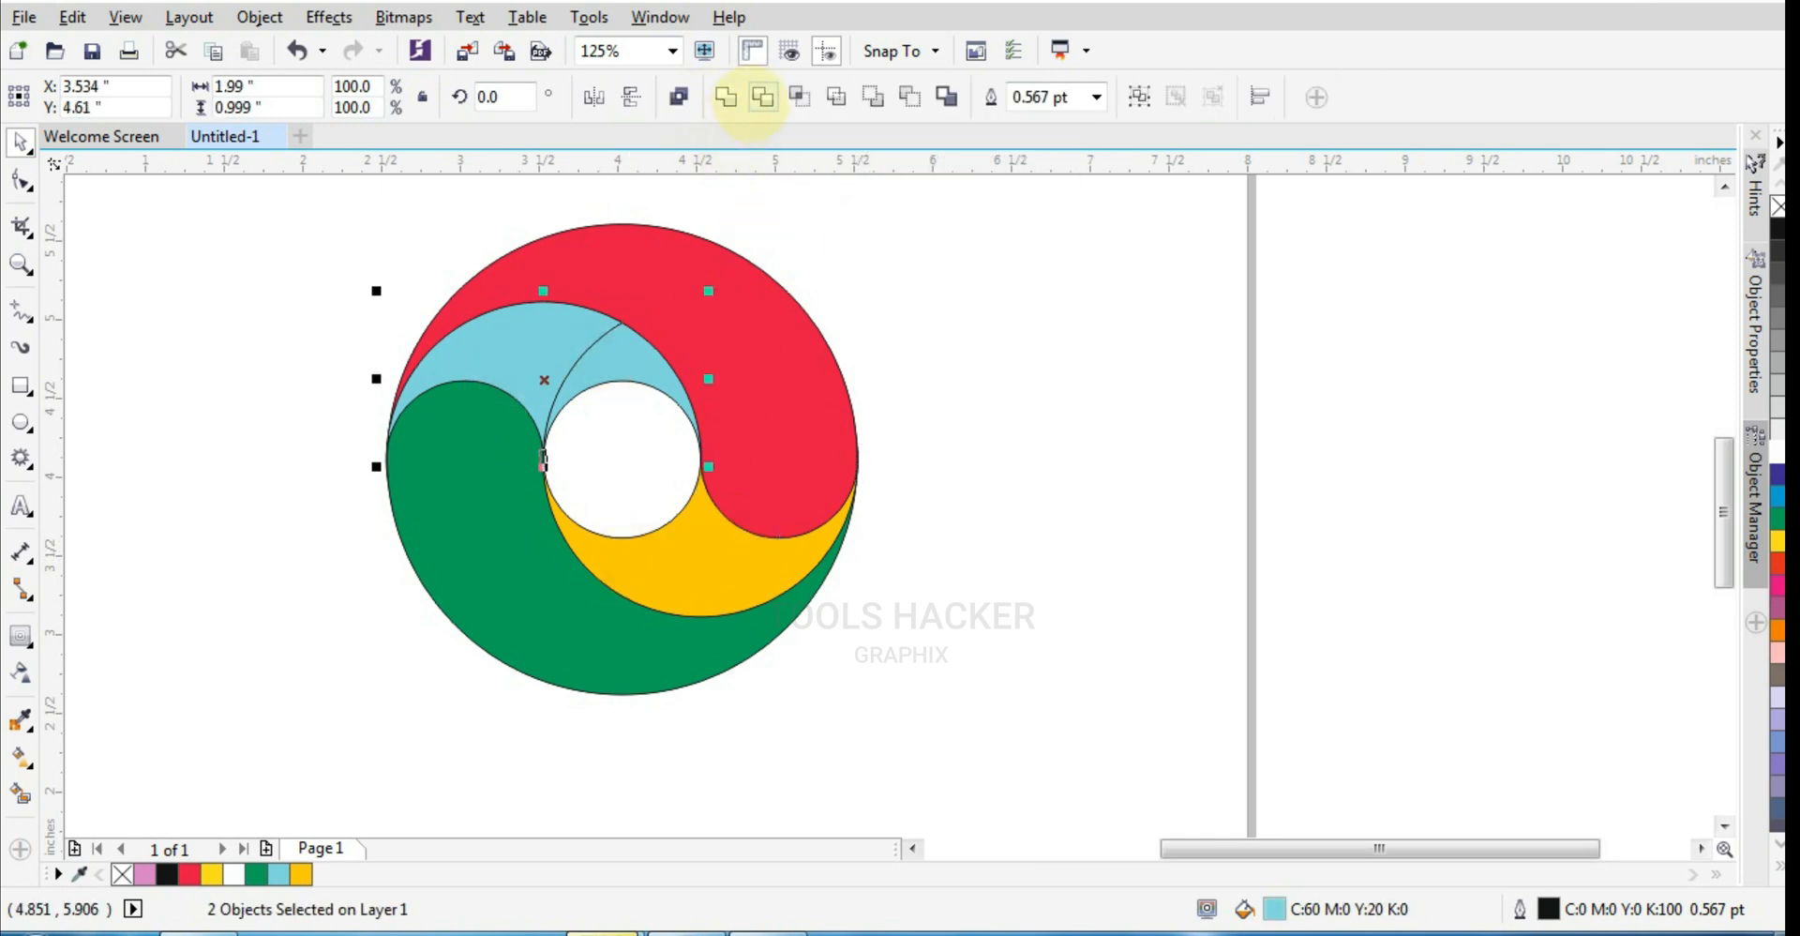
click(733, 94)
click(837, 225)
scroll(622, 425, down, 1)
click(625, 435)
scroll(632, 427, up, 1)
click(929, 374)
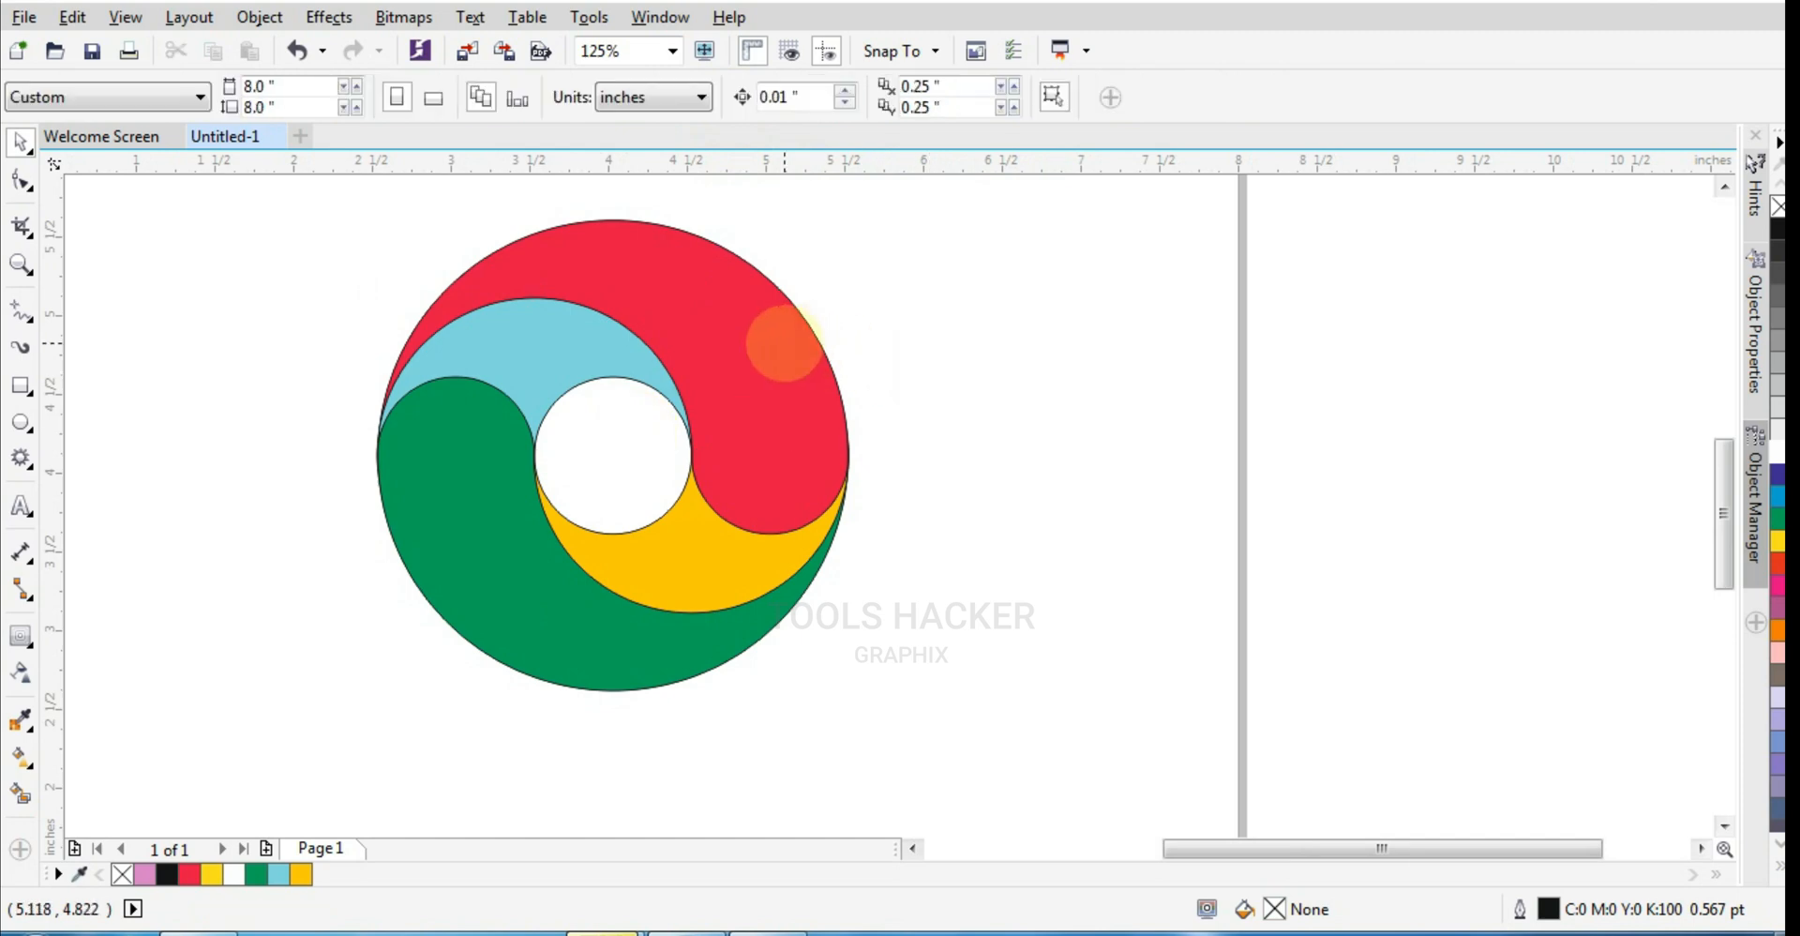
click(784, 343)
scroll(788, 374, down, 1)
scroll(1004, 450, up, 1)
click(689, 502)
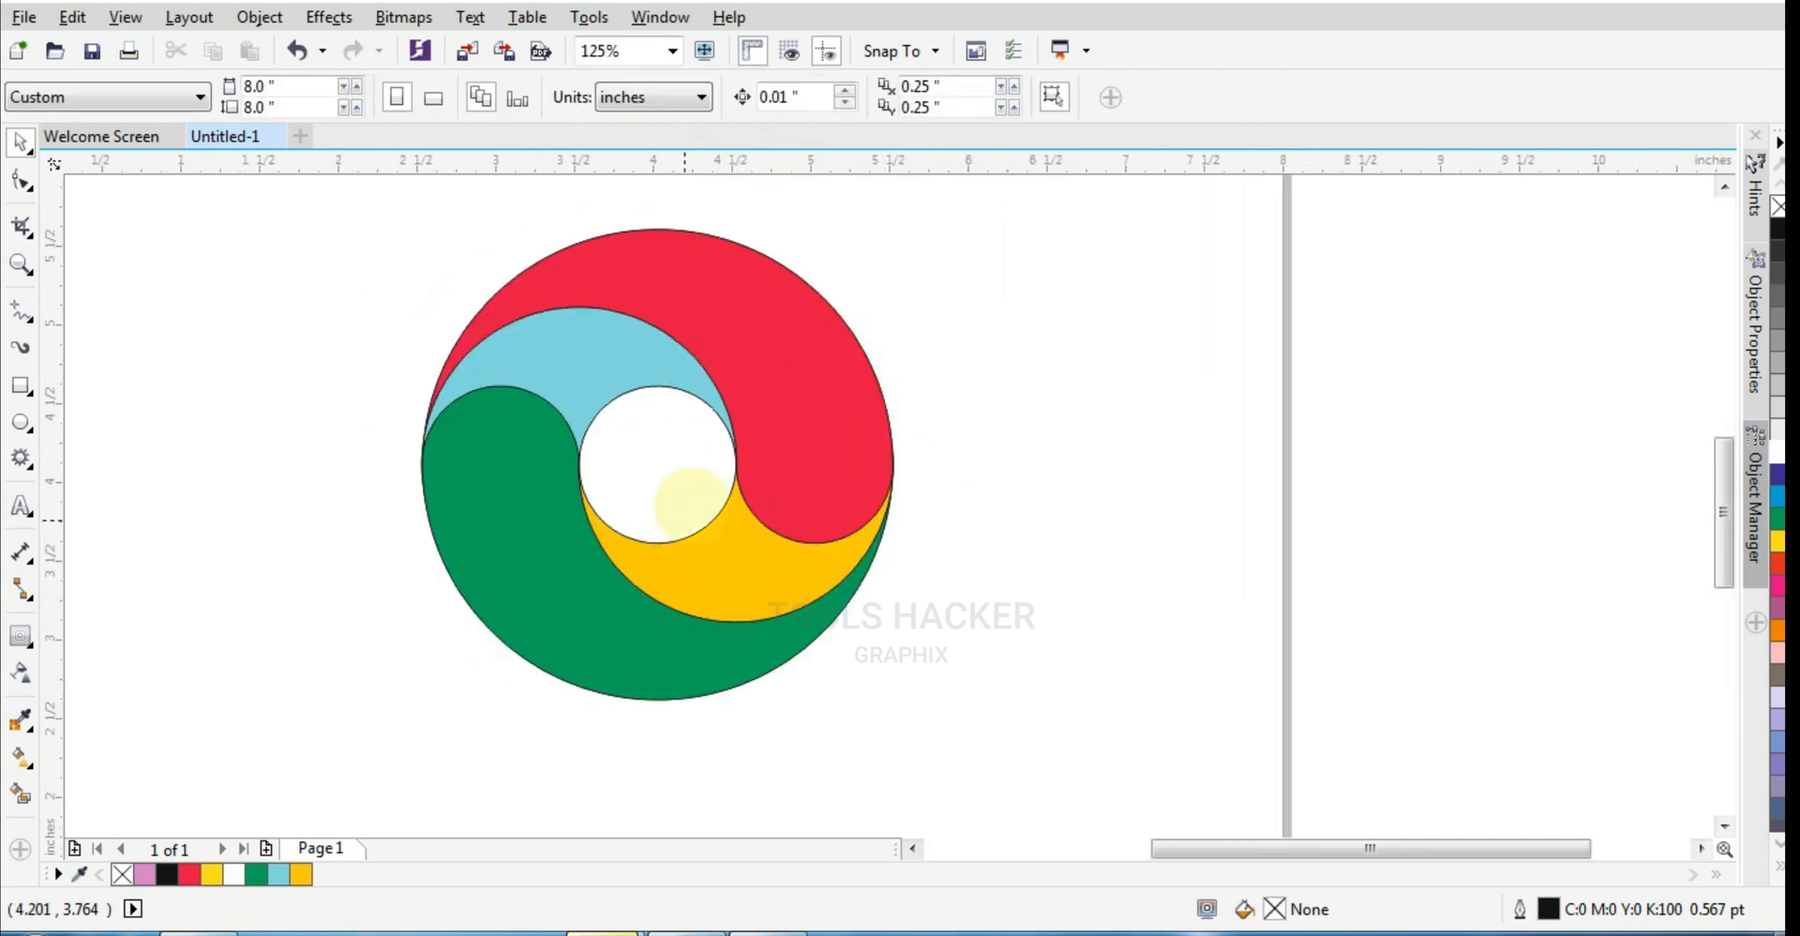
click(757, 389)
scroll(758, 389, down, 1)
scroll(745, 386, up, 1)
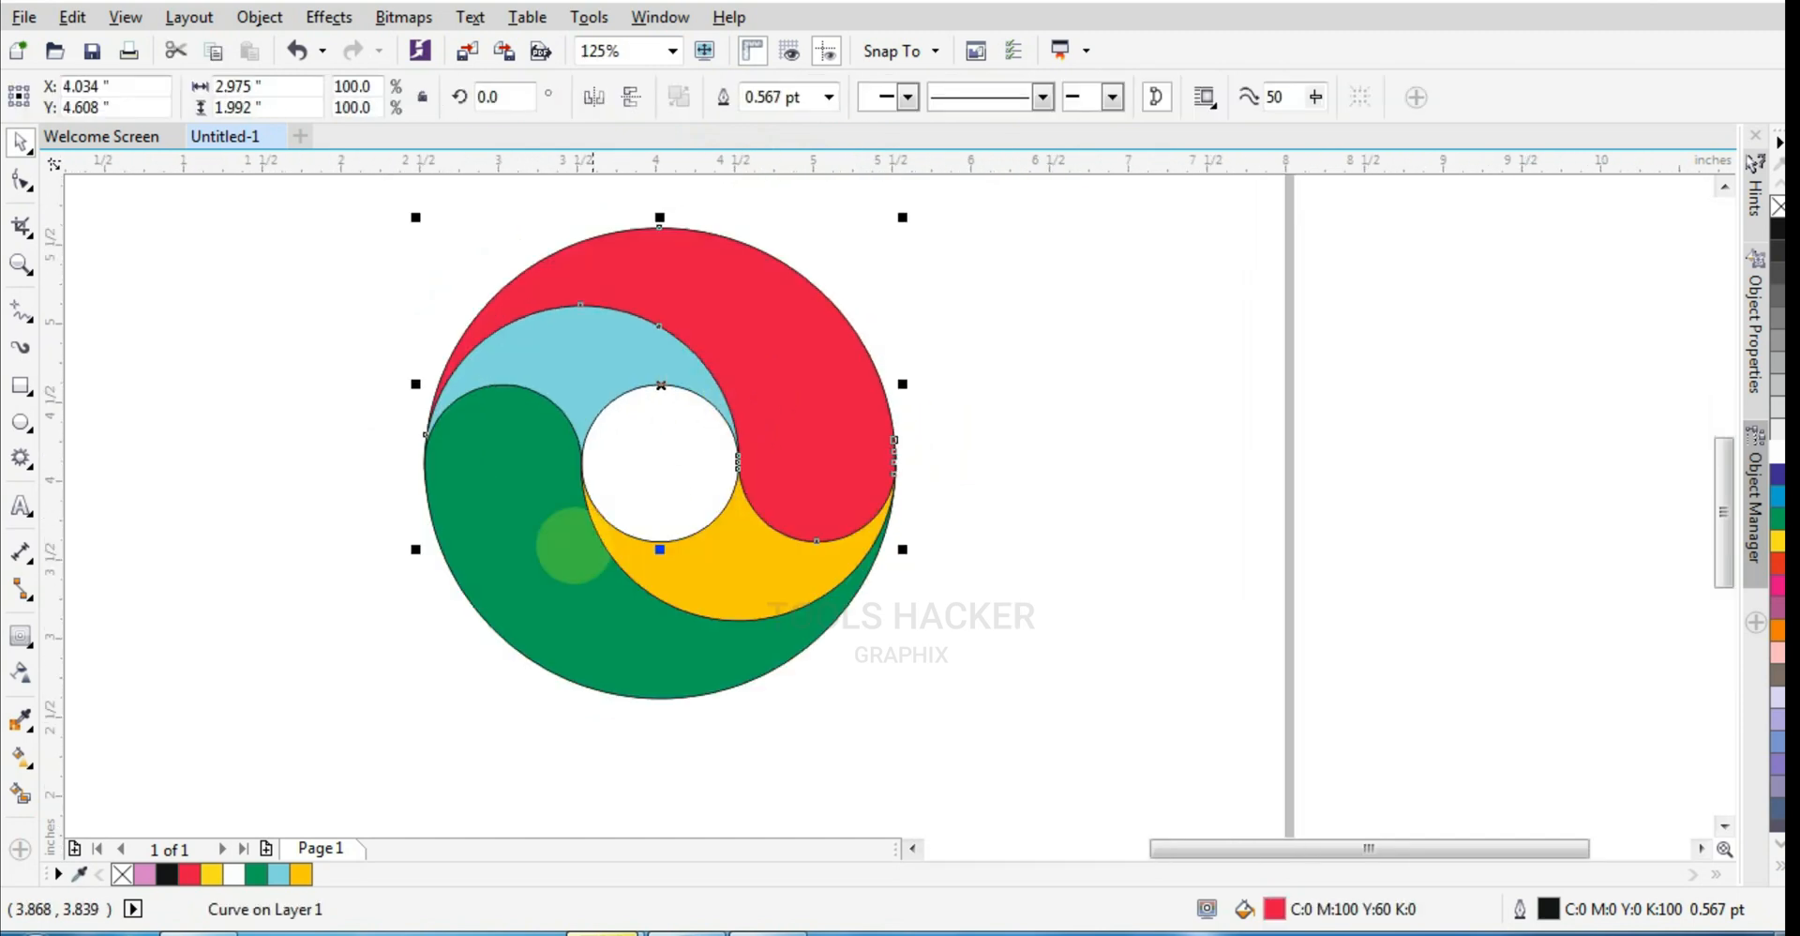
Recolour the red swirl shape with purple (C:40 M:100 Y:0 K:0)
click(574, 544)
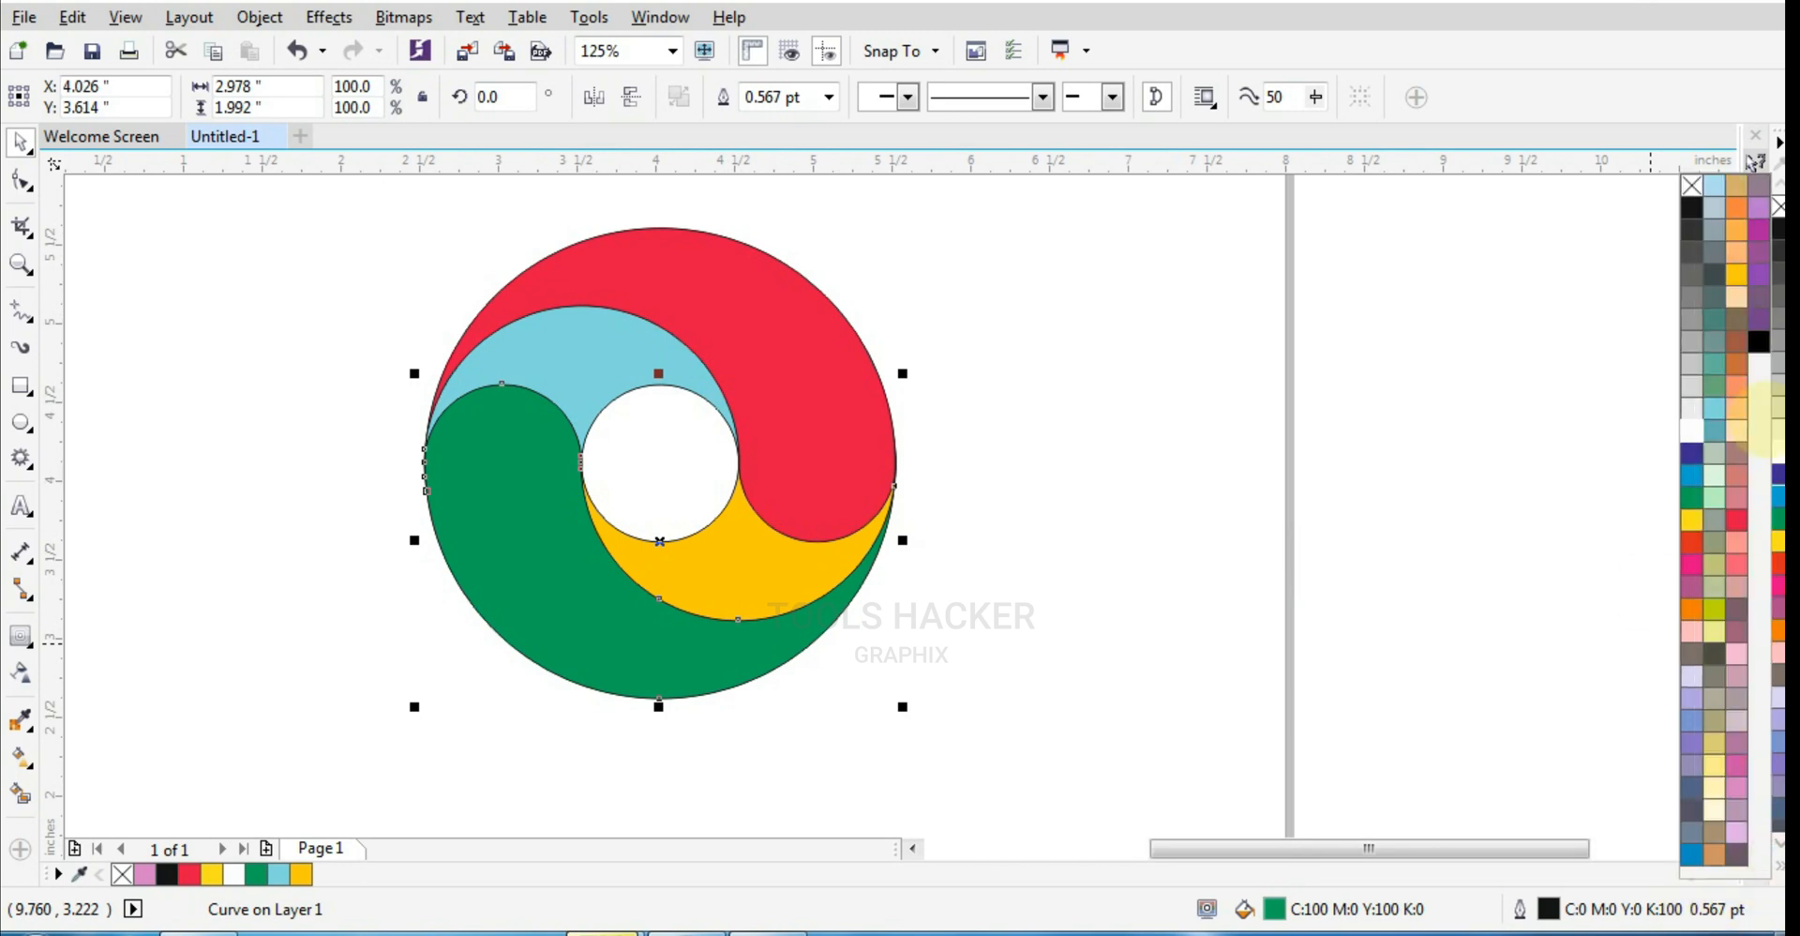
click(809, 413)
click(1779, 866)
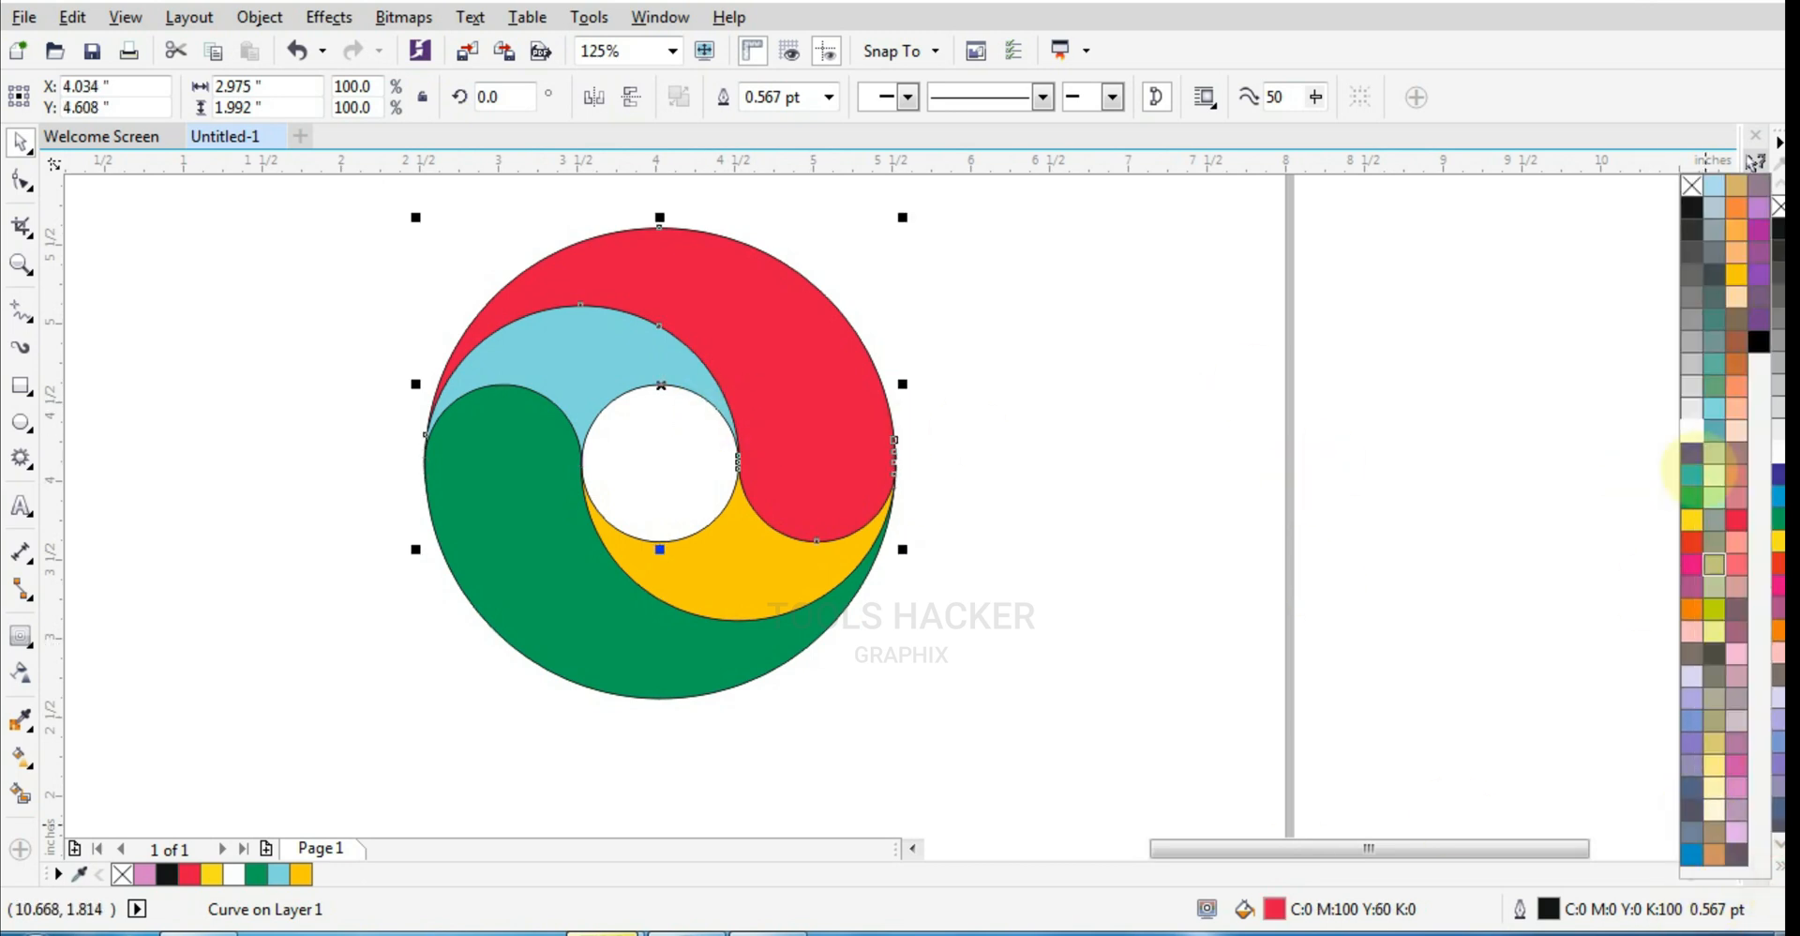
click(1757, 235)
Recolour the green swirl shape with amber (C:0 M:20 Y:100 K:0)
click(736, 640)
click(1779, 866)
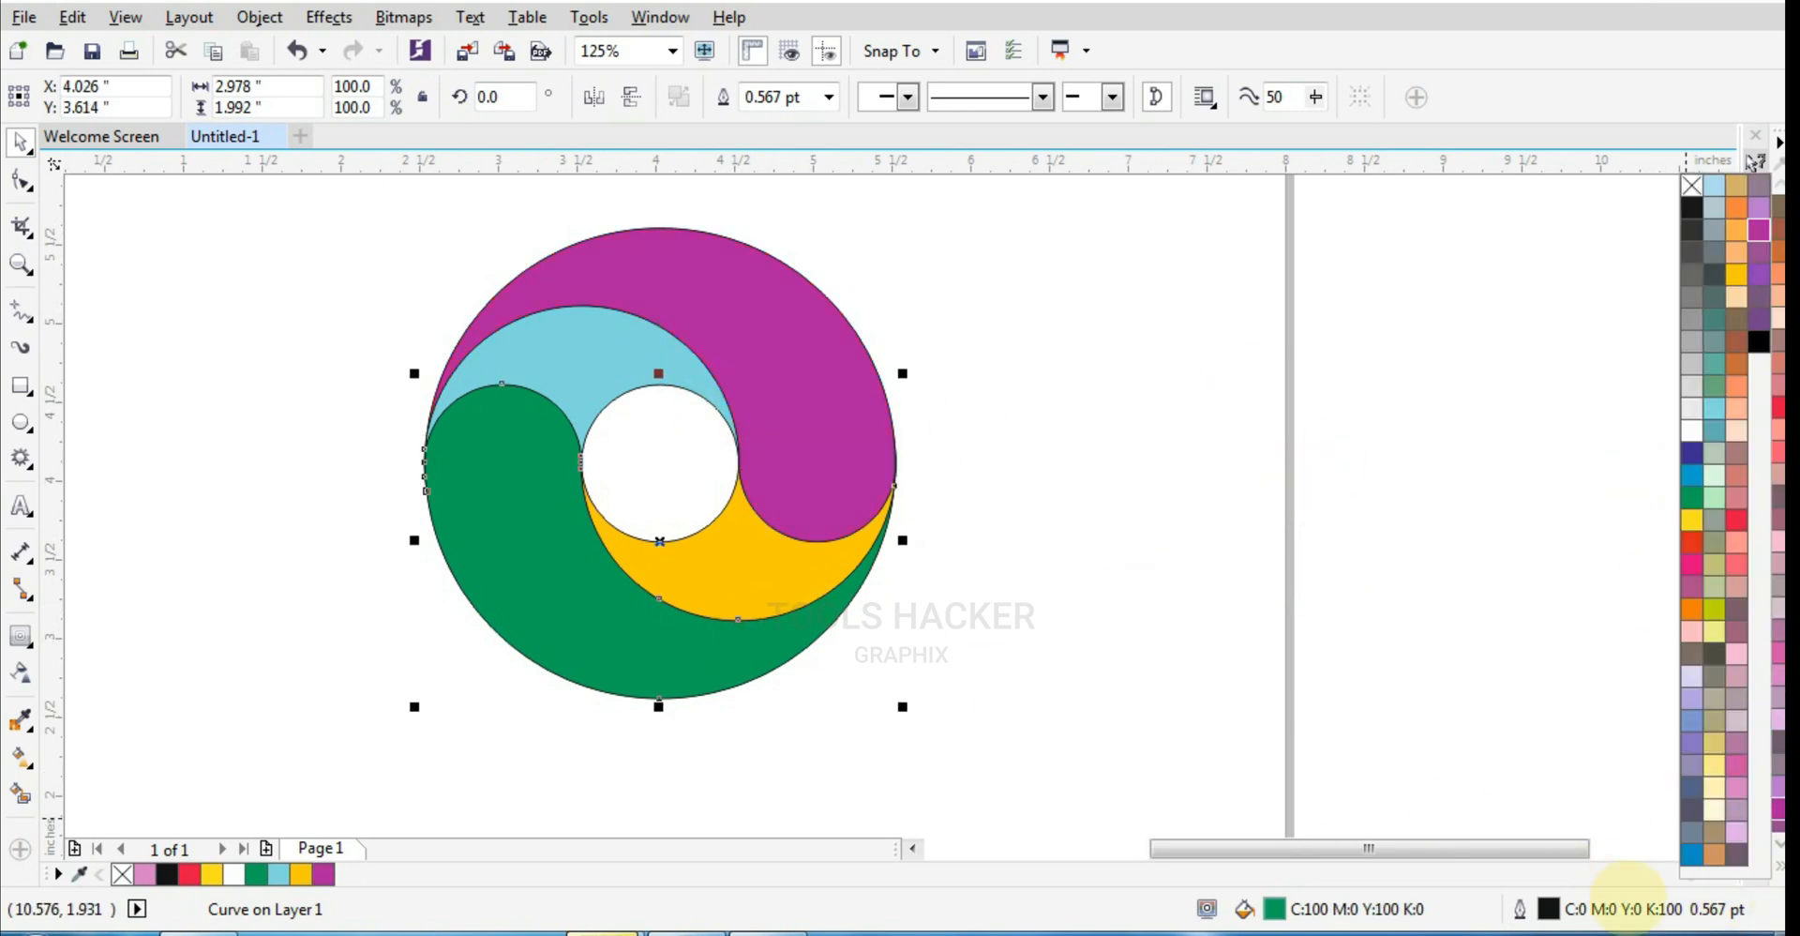
click(1736, 273)
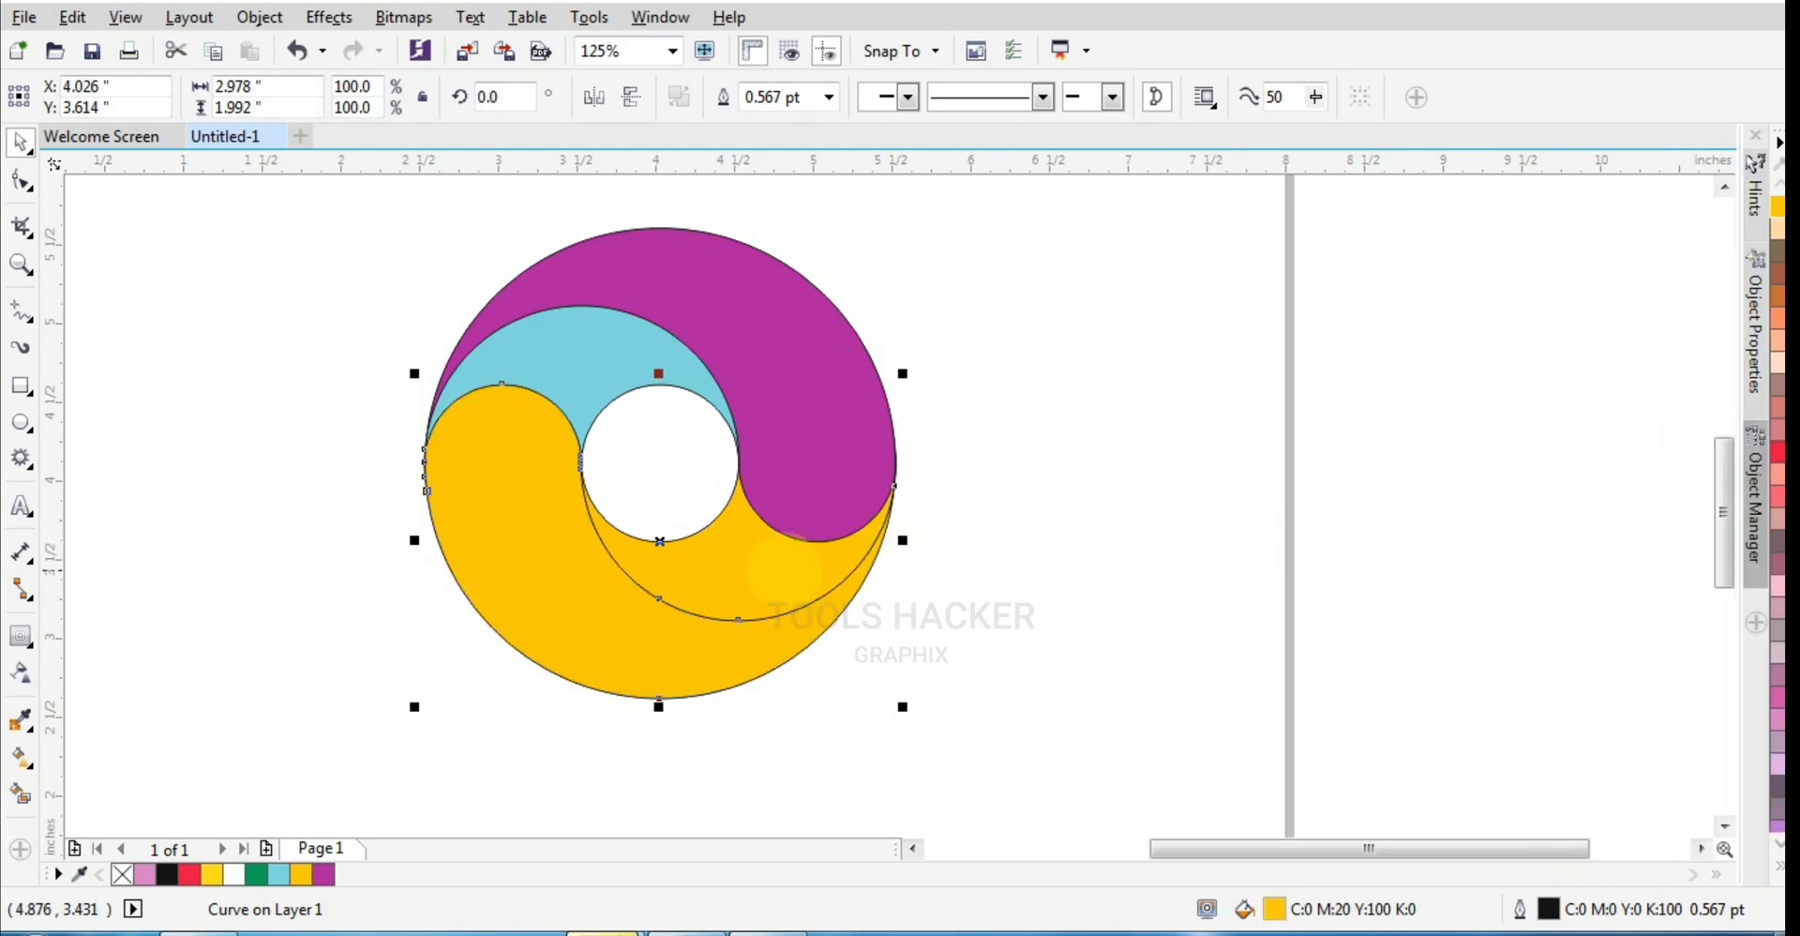
click(701, 381)
click(728, 350)
scroll(637, 342, up, 1)
click(634, 349)
scroll(681, 420, down, 1)
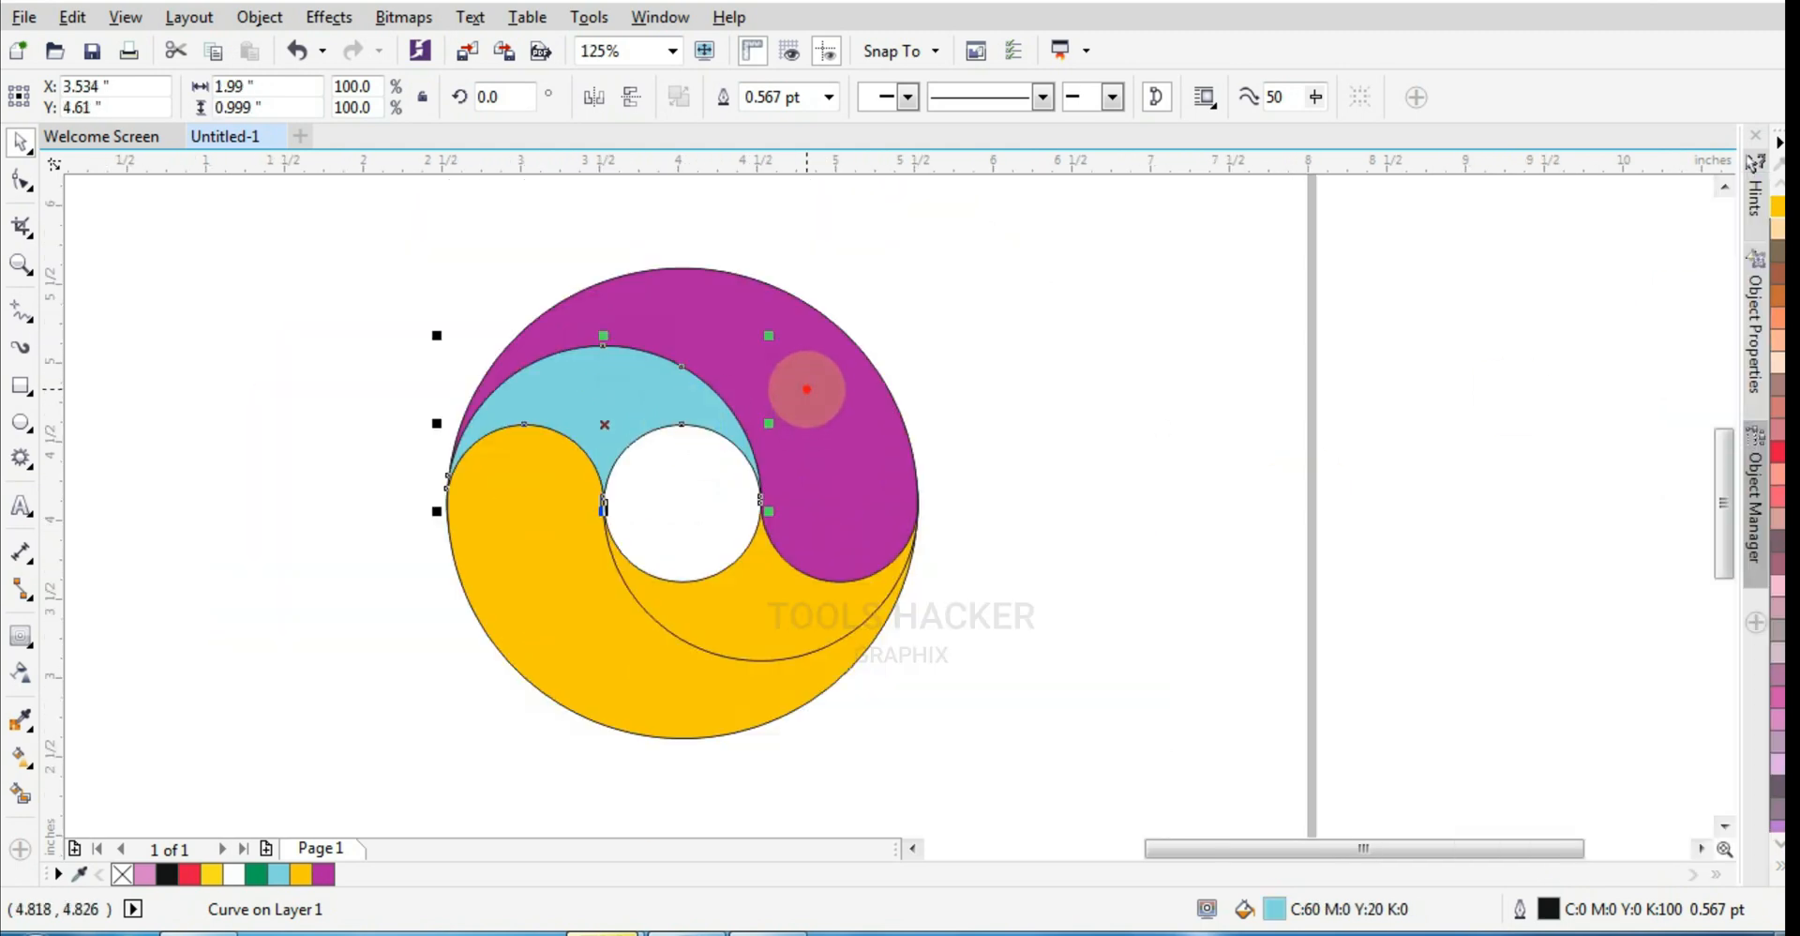
click(807, 390)
click(21, 755)
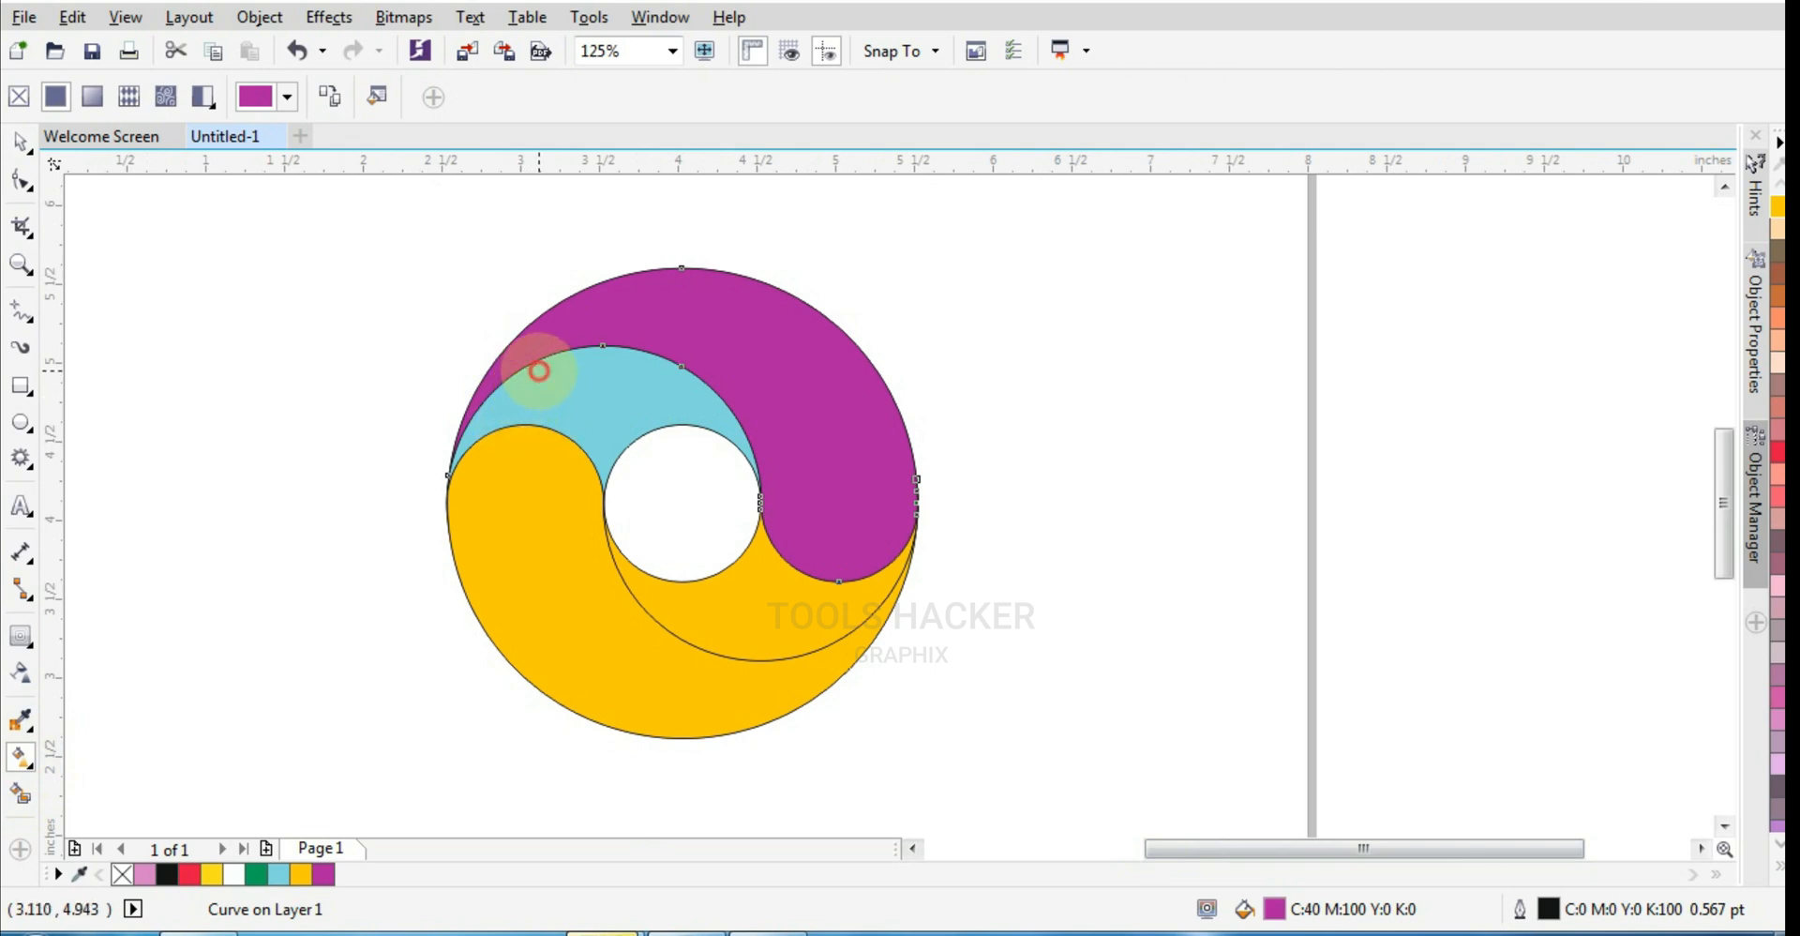
drag(641, 434, 637, 434)
key(ctrl+z)
click(21, 142)
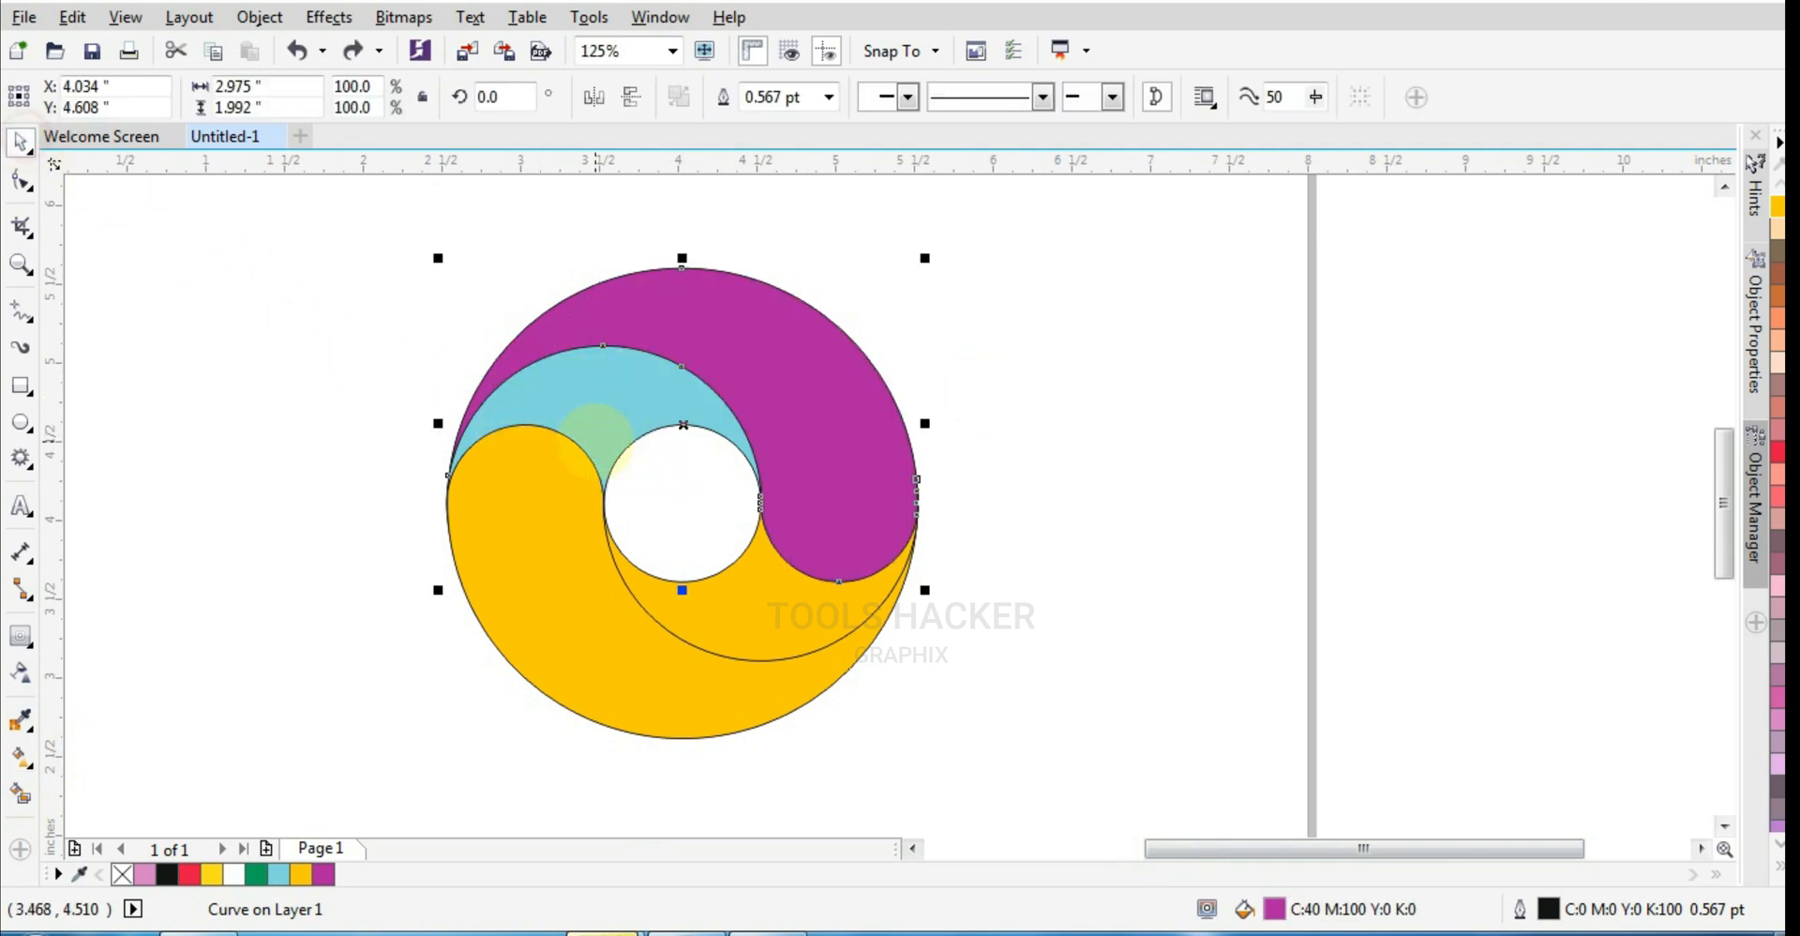
Apply a linear fountain fill across the light blue shape above the central circle, with both end colours purple (C:40 M:100 Y:0 K:0)
click(21, 755)
drag(626, 447, 527, 363)
click(413, 401)
click(322, 873)
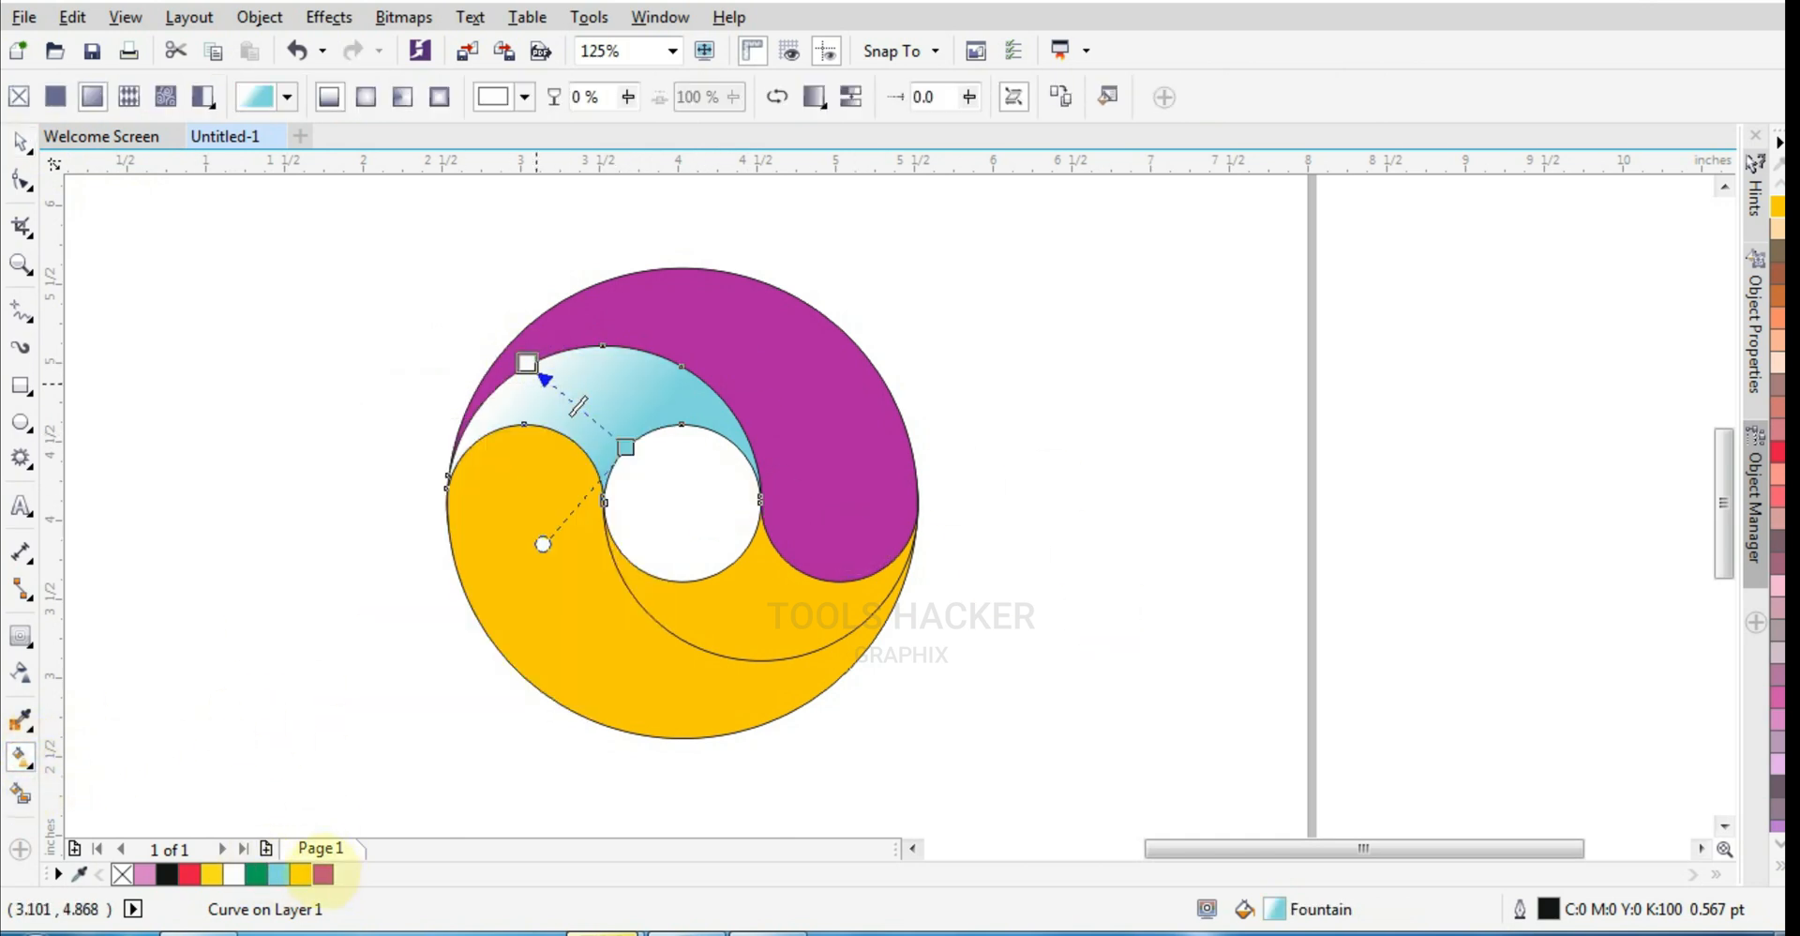
click(626, 447)
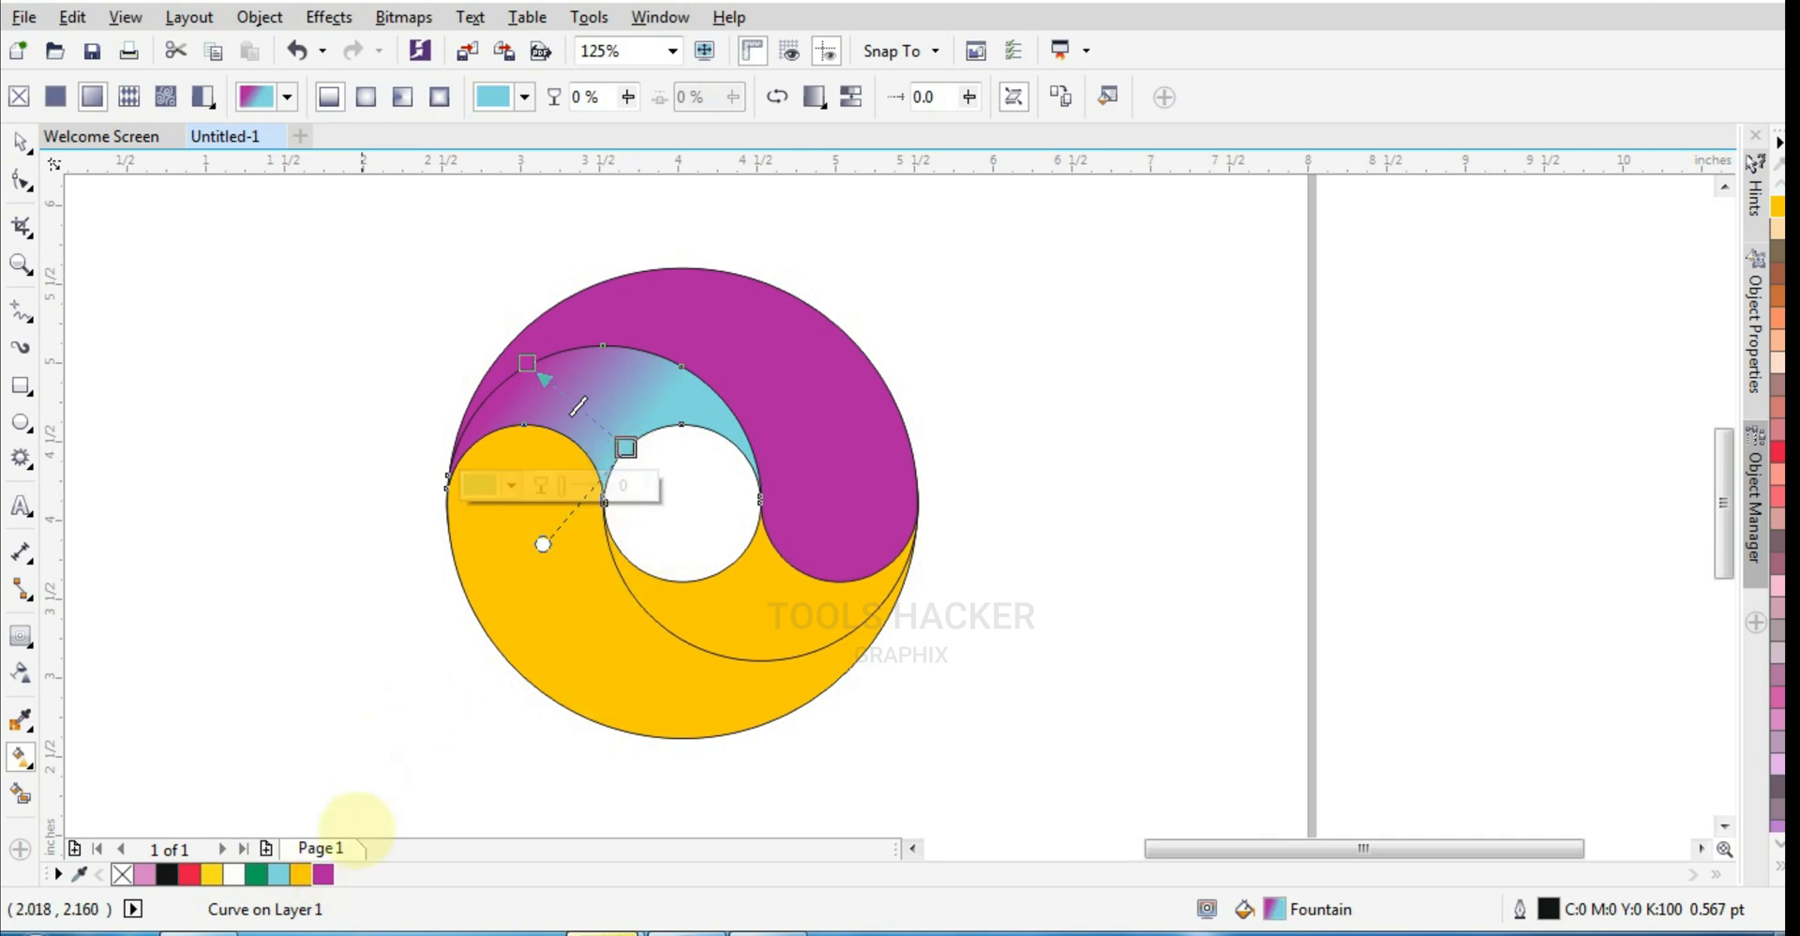
click(323, 874)
Darken the gradient's outer end to dark purple (C:50 M:100 Y:13 K:62) and reposition both ends across the inner swirl shape
click(527, 362)
click(412, 401)
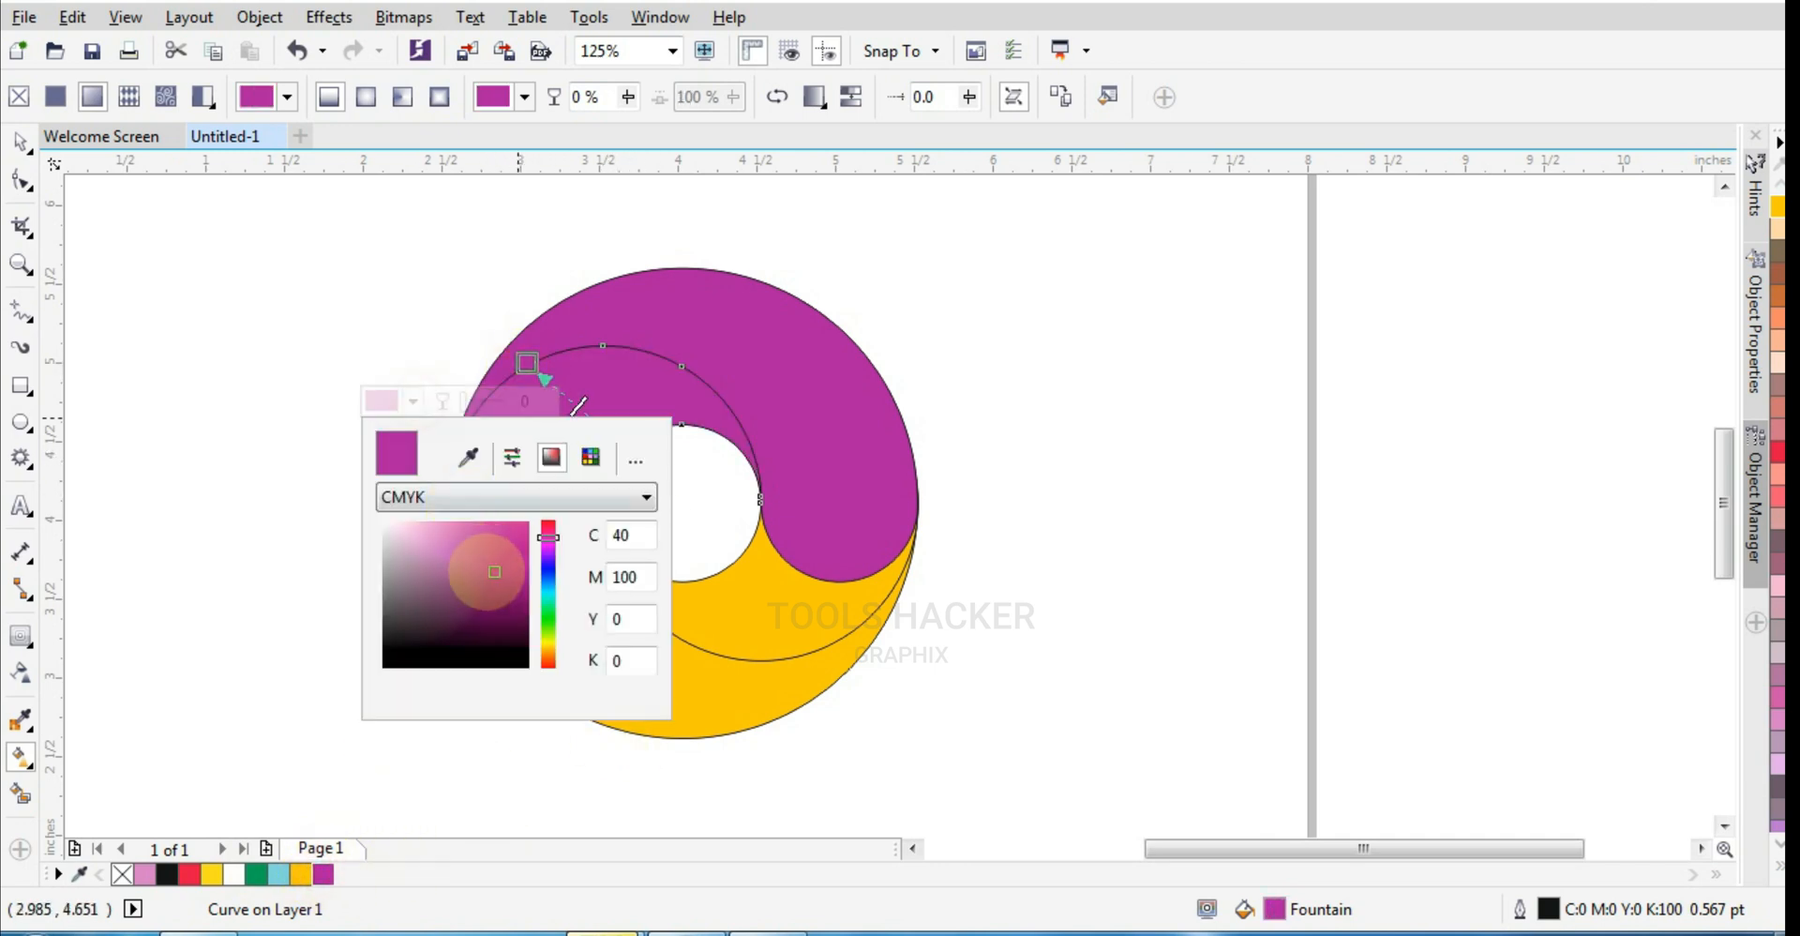
drag(488, 567, 481, 622)
click(395, 281)
drag(627, 448, 639, 456)
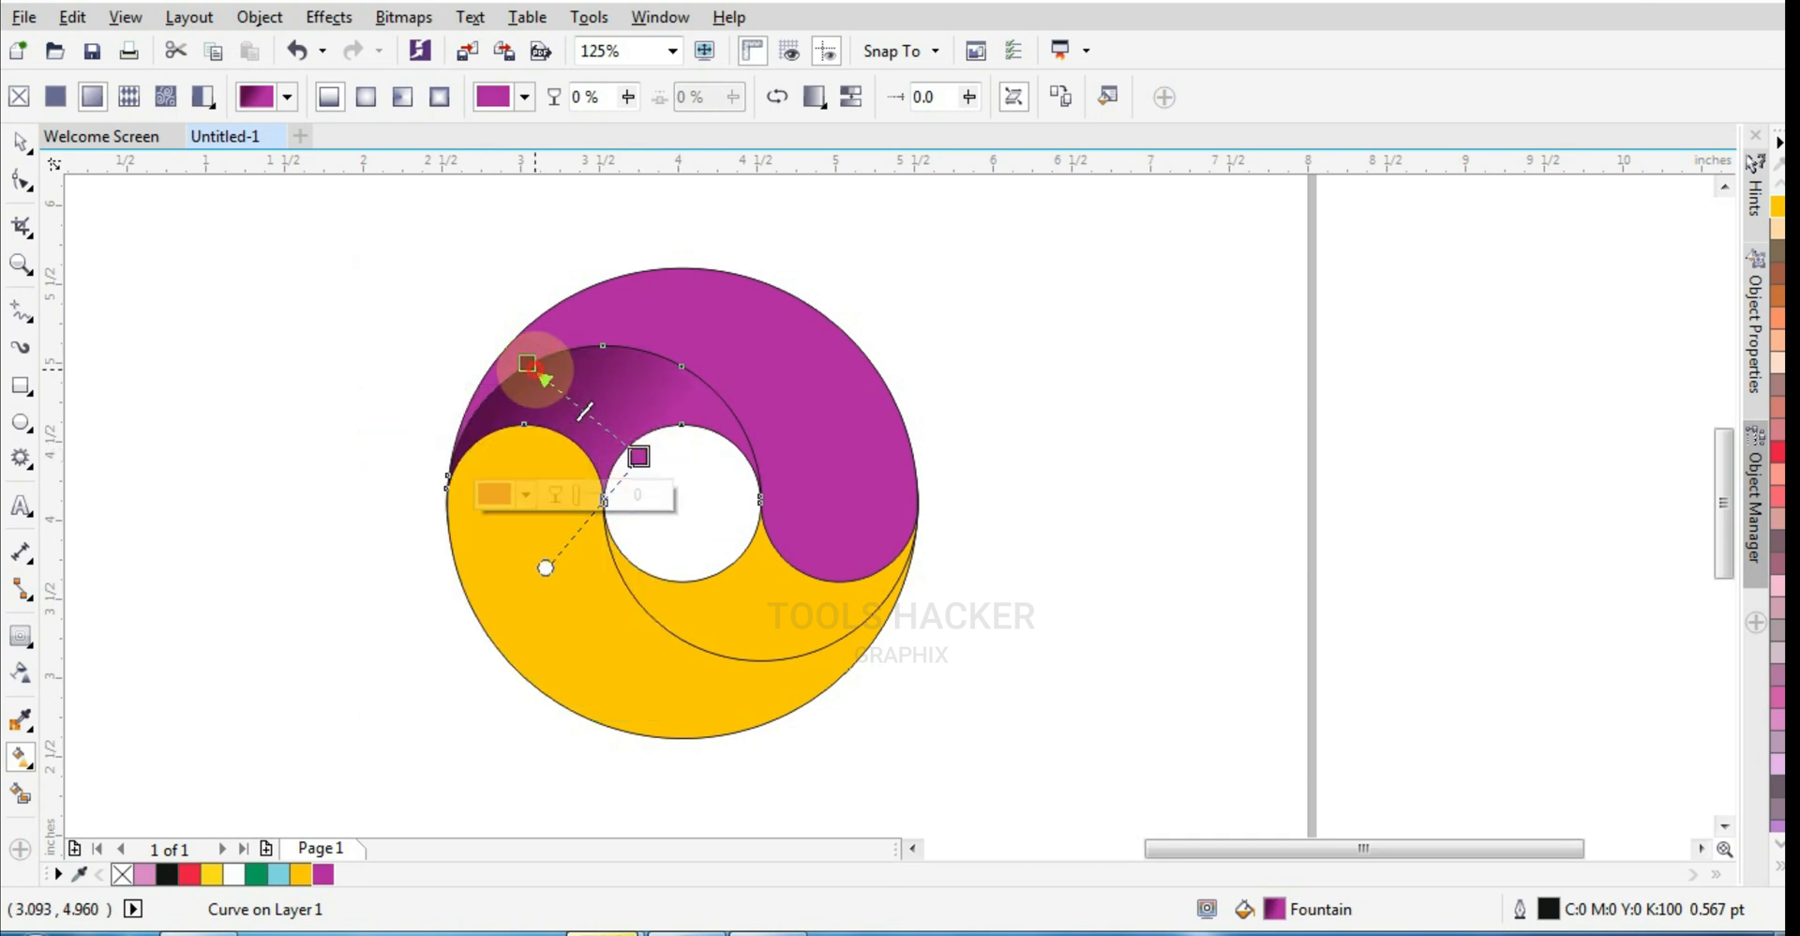
drag(528, 363, 551, 353)
mouse_move(640, 457)
mouse_down()
mouse_move(643, 478)
mouse_move(613, 462)
mouse_up()
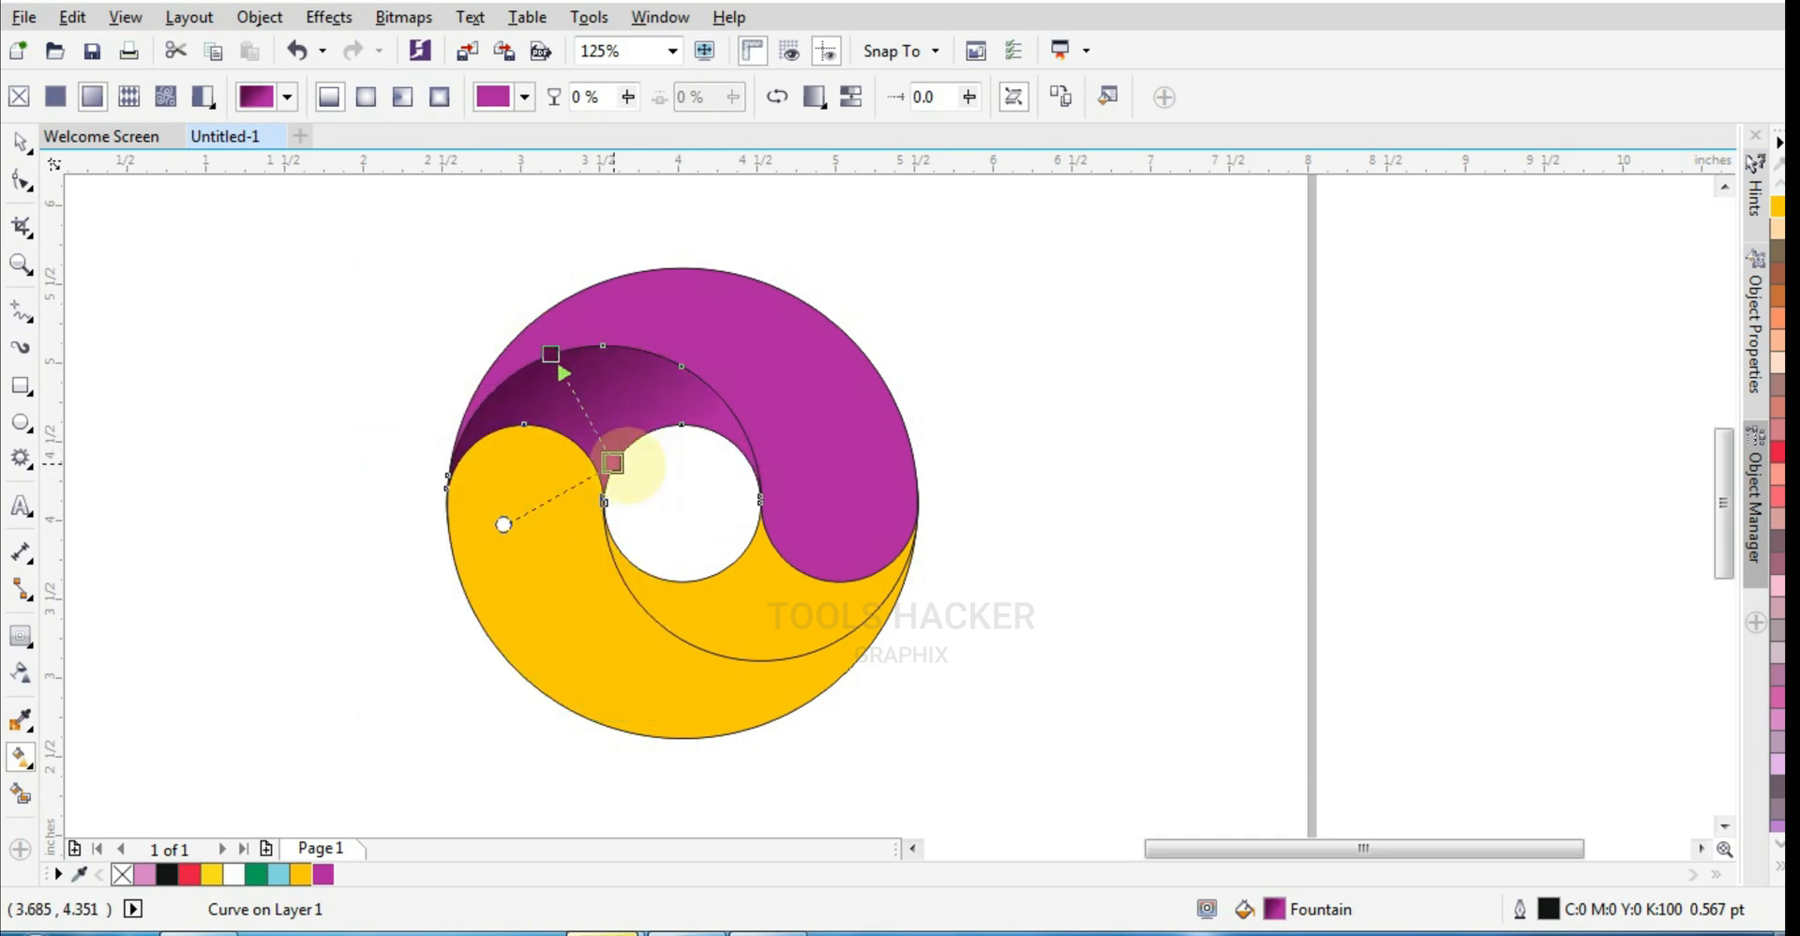
Copy the purple gradient fill onto the amber inner shape below the central circle
click(742, 609)
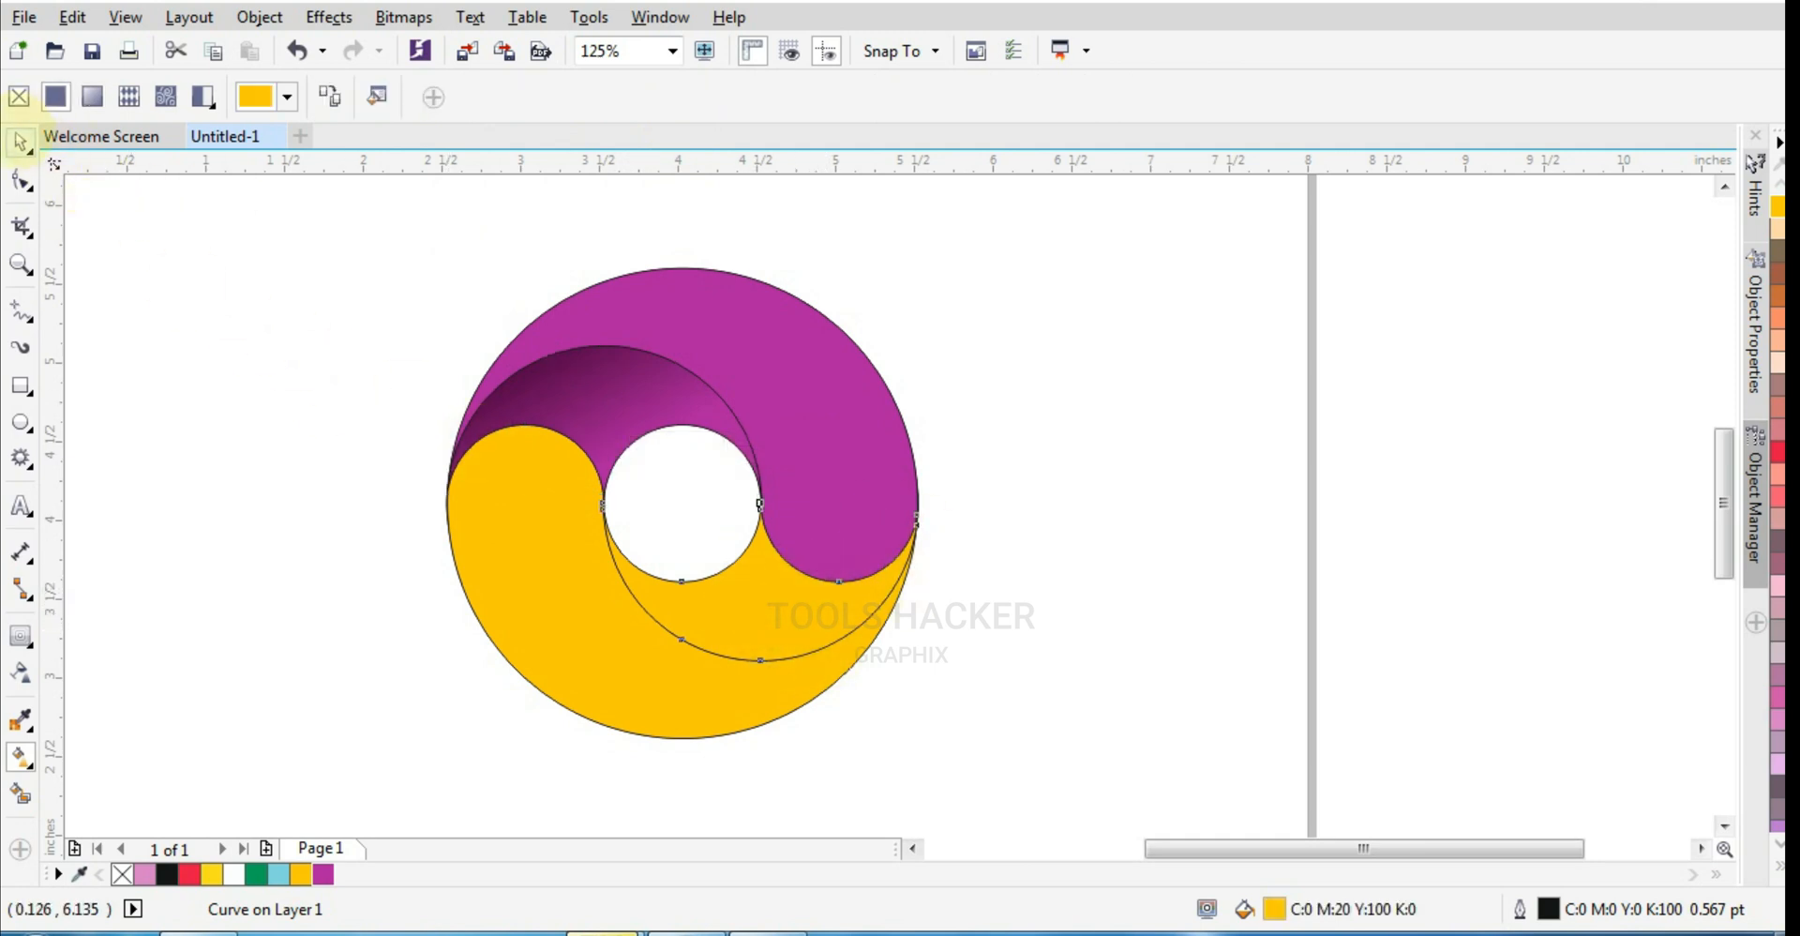
click(19, 140)
click(573, 380)
click(941, 697)
click(868, 608)
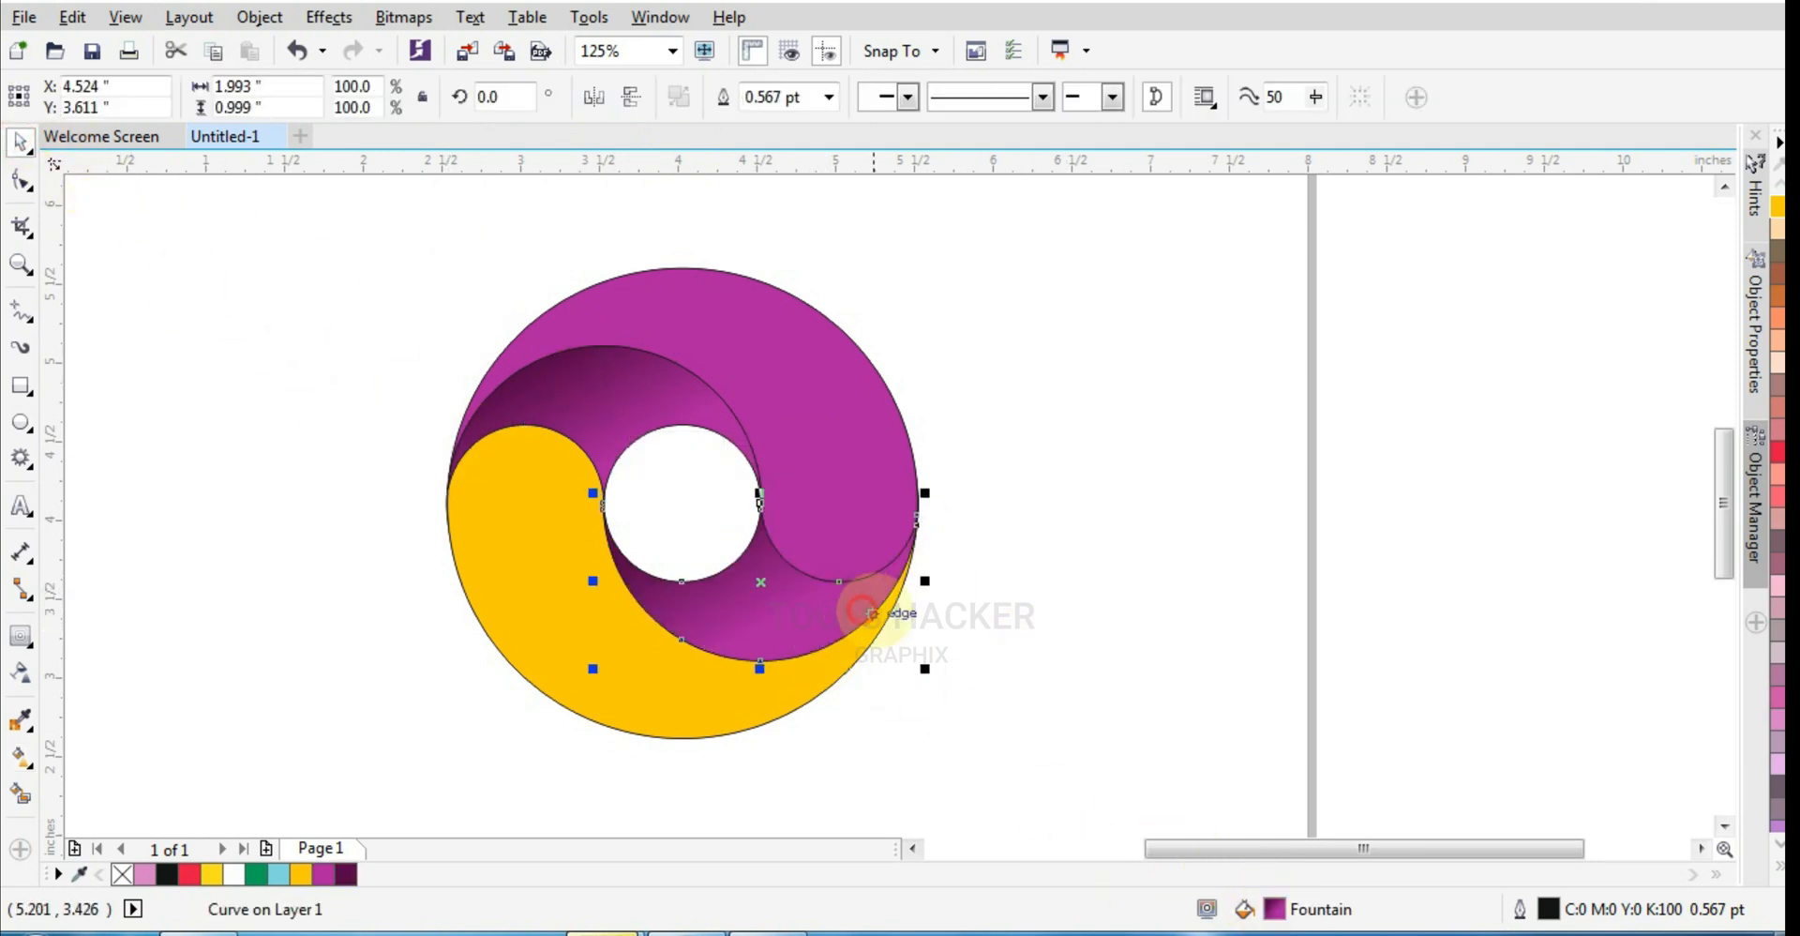
scroll(875, 620, up, 1)
scroll(875, 620, down, 1)
Redirect the lower inner shape's gradient so its dark end lies beyond the outer lower-right edge and its light end below the circle
click(21, 754)
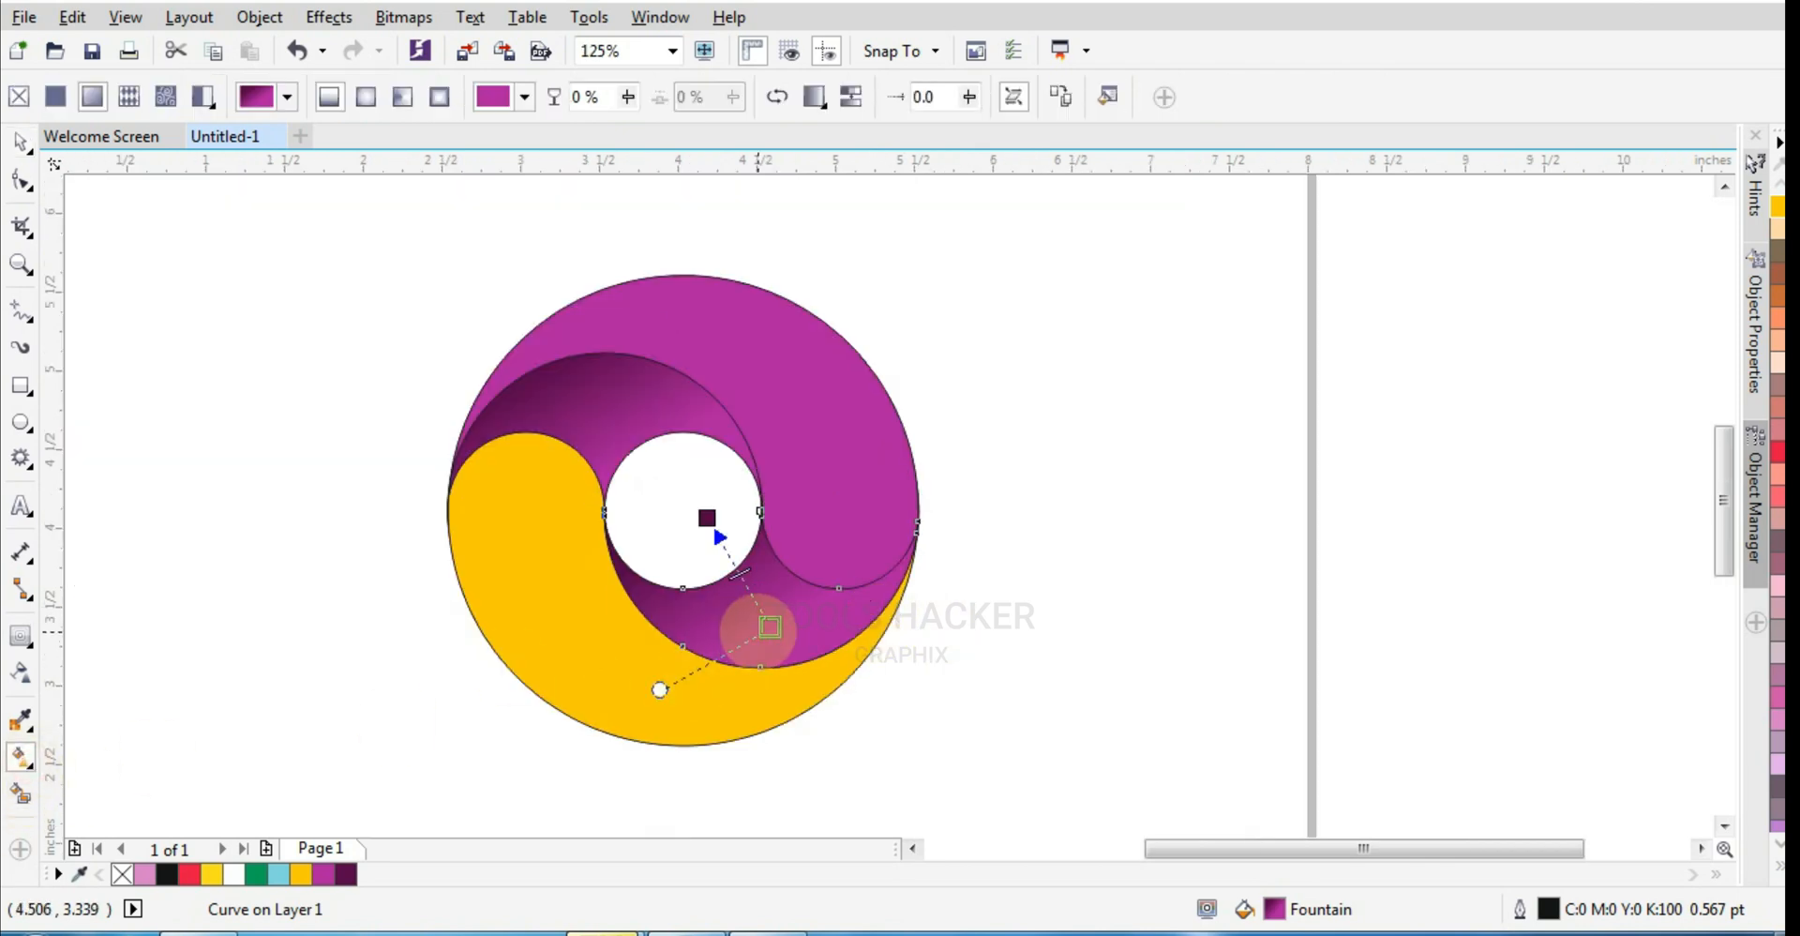
drag(706, 514, 853, 687)
drag(768, 625, 739, 611)
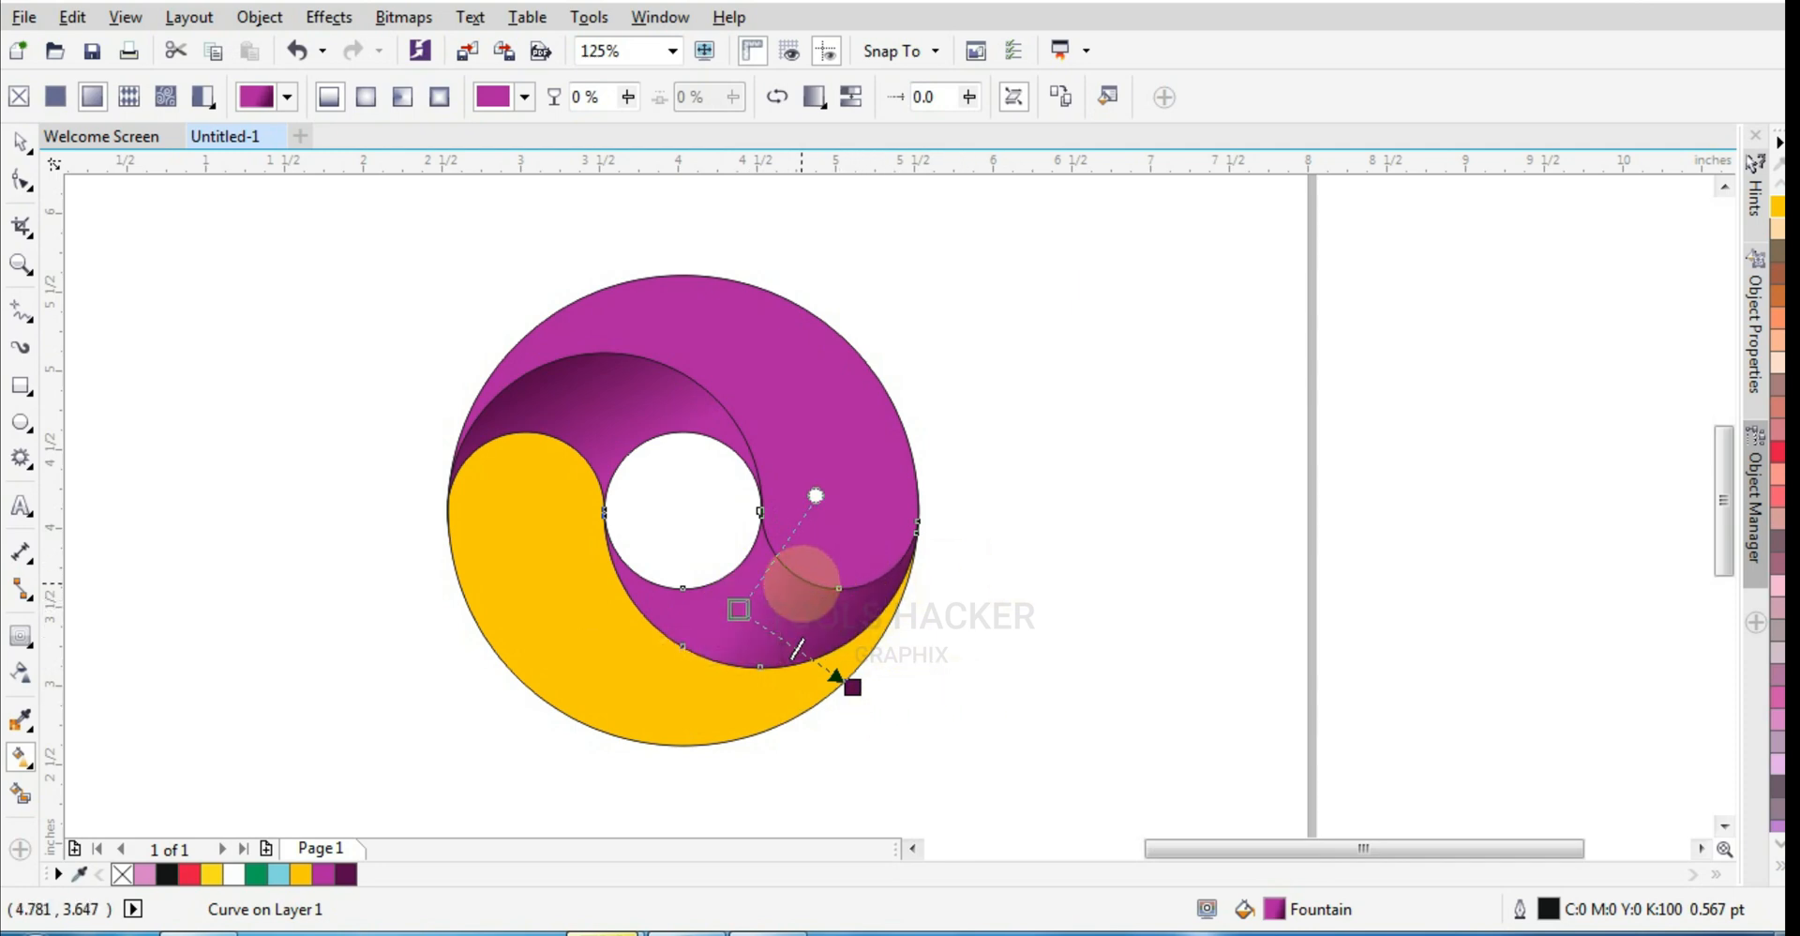
Change the lower inner shape's gradient to run from amber near the circle to red at the outer end
click(857, 693)
click(749, 727)
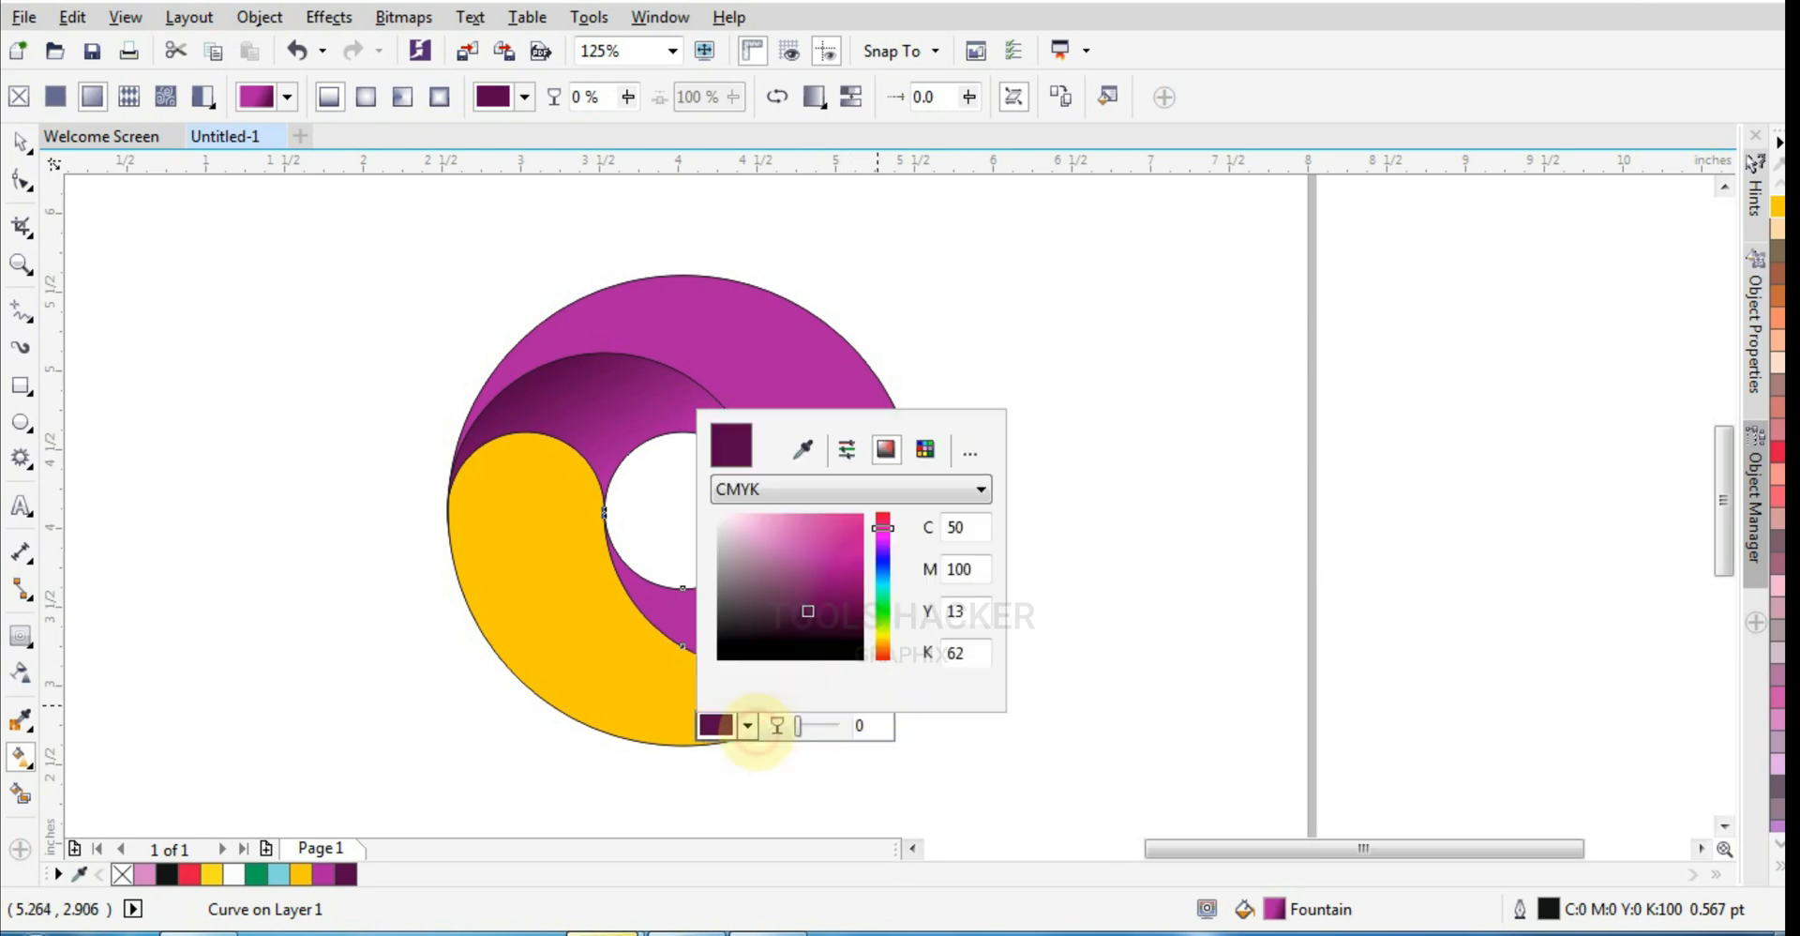
click(346, 874)
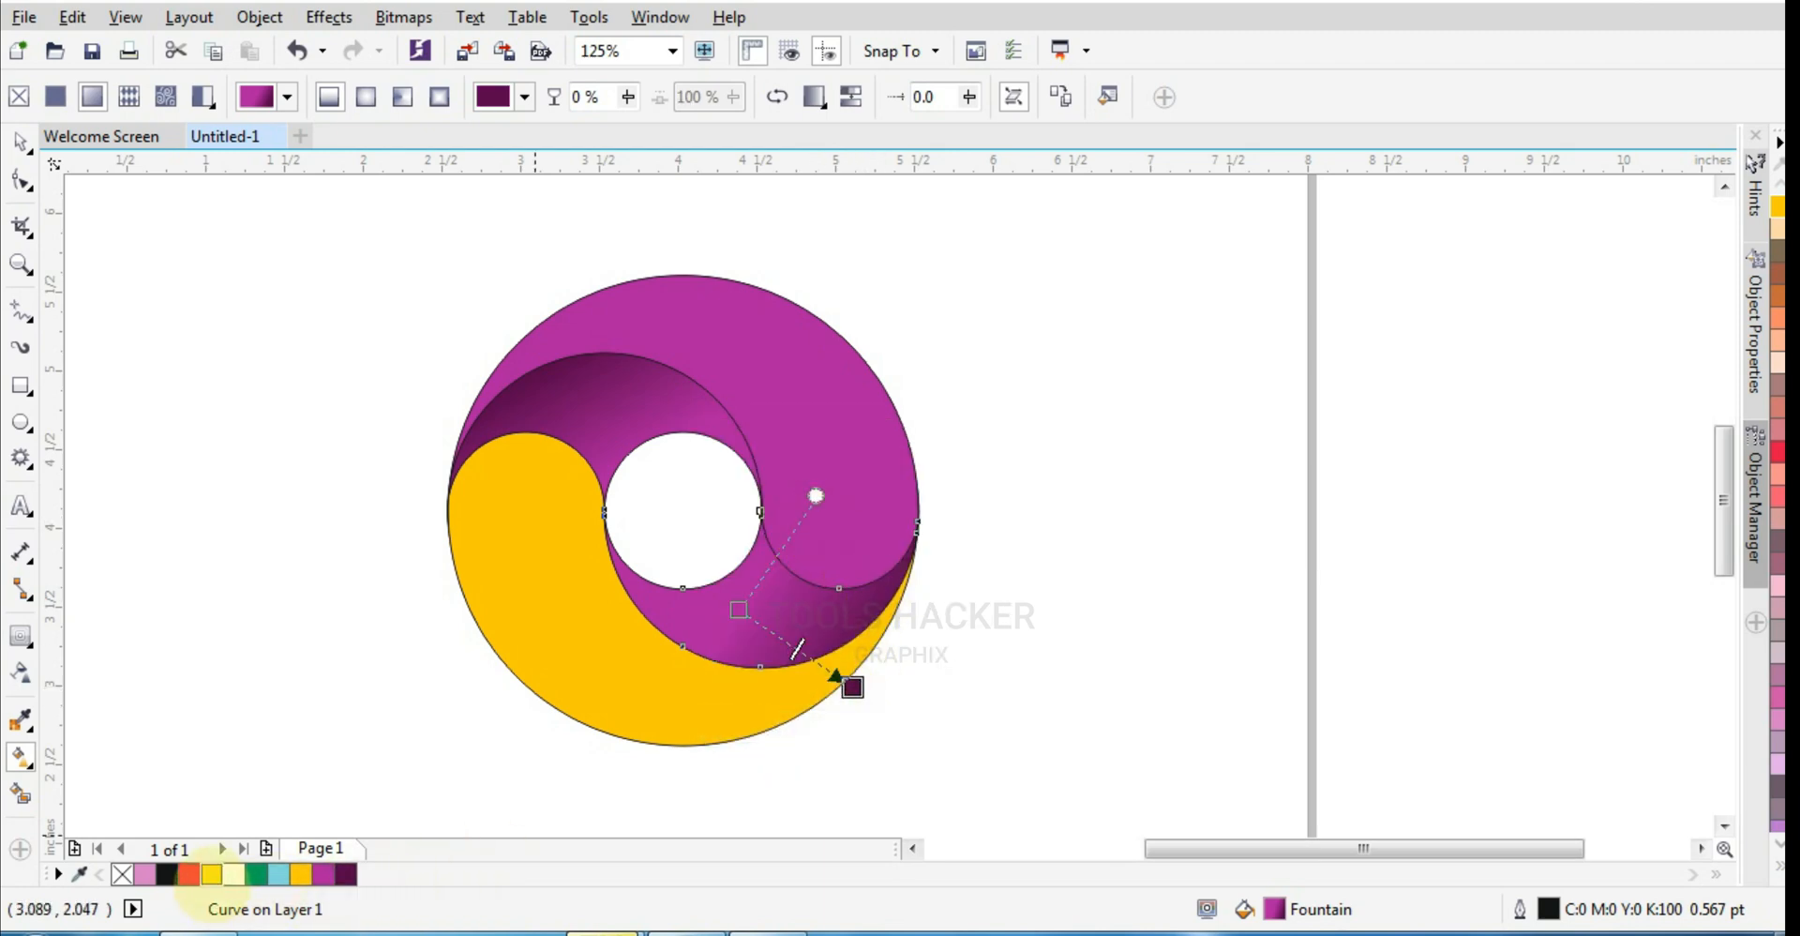
click(188, 874)
click(739, 609)
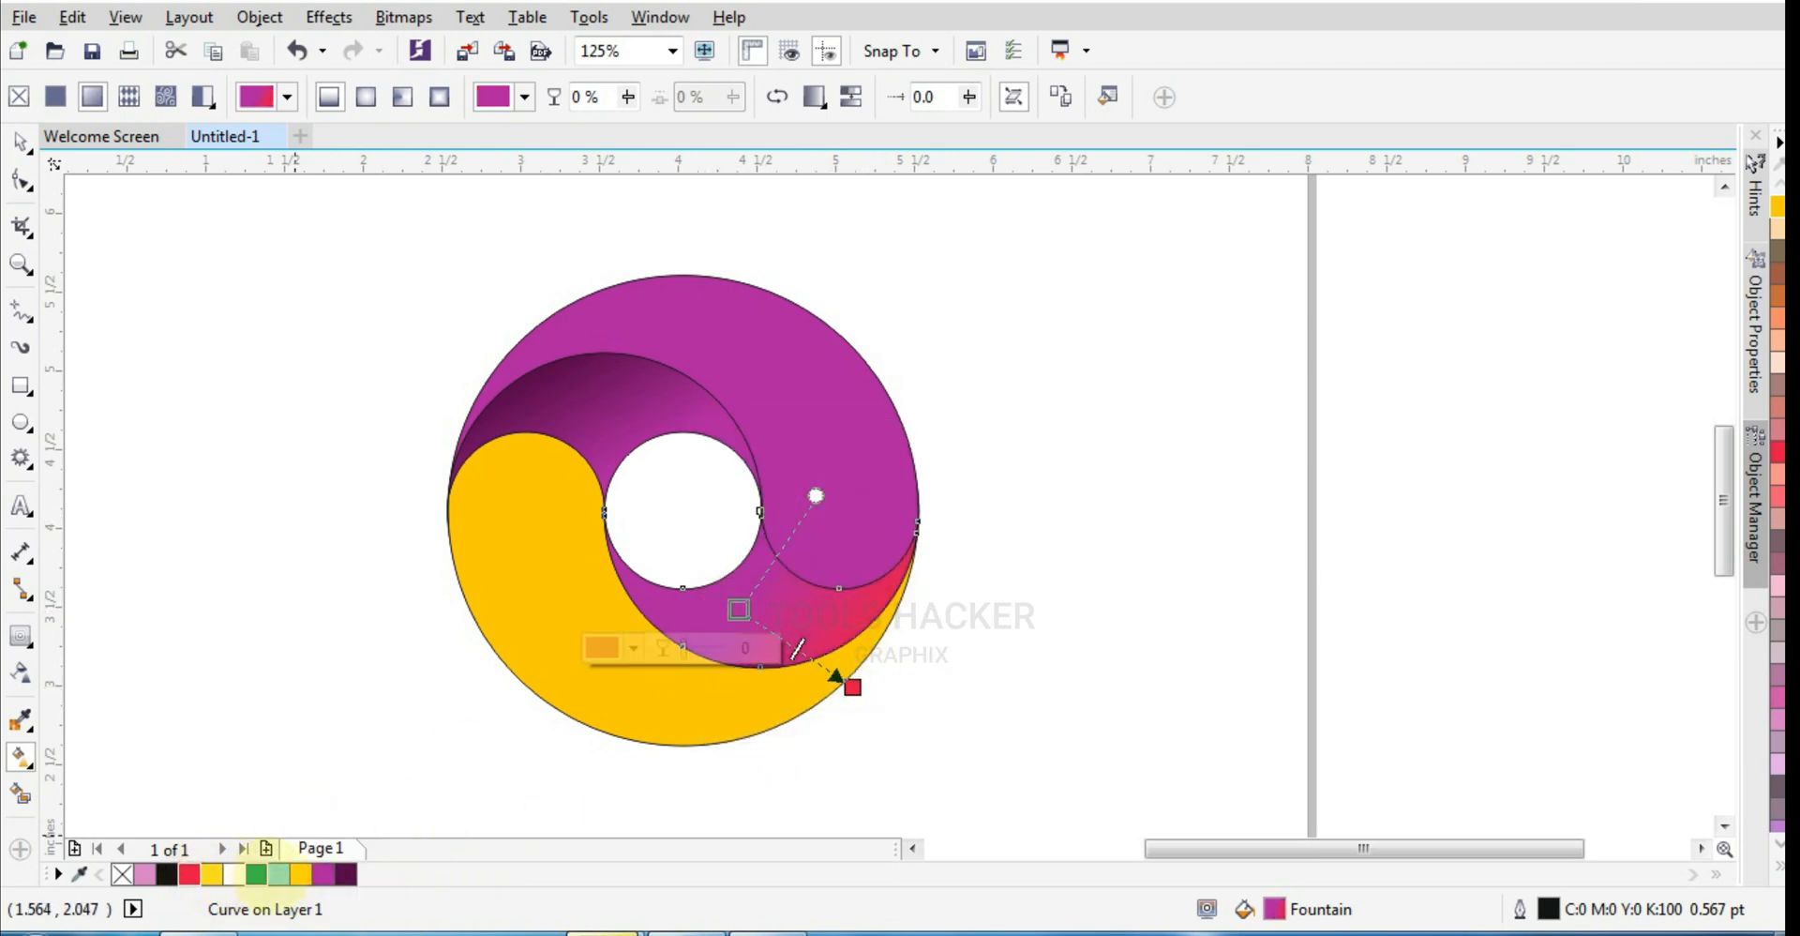
click(300, 873)
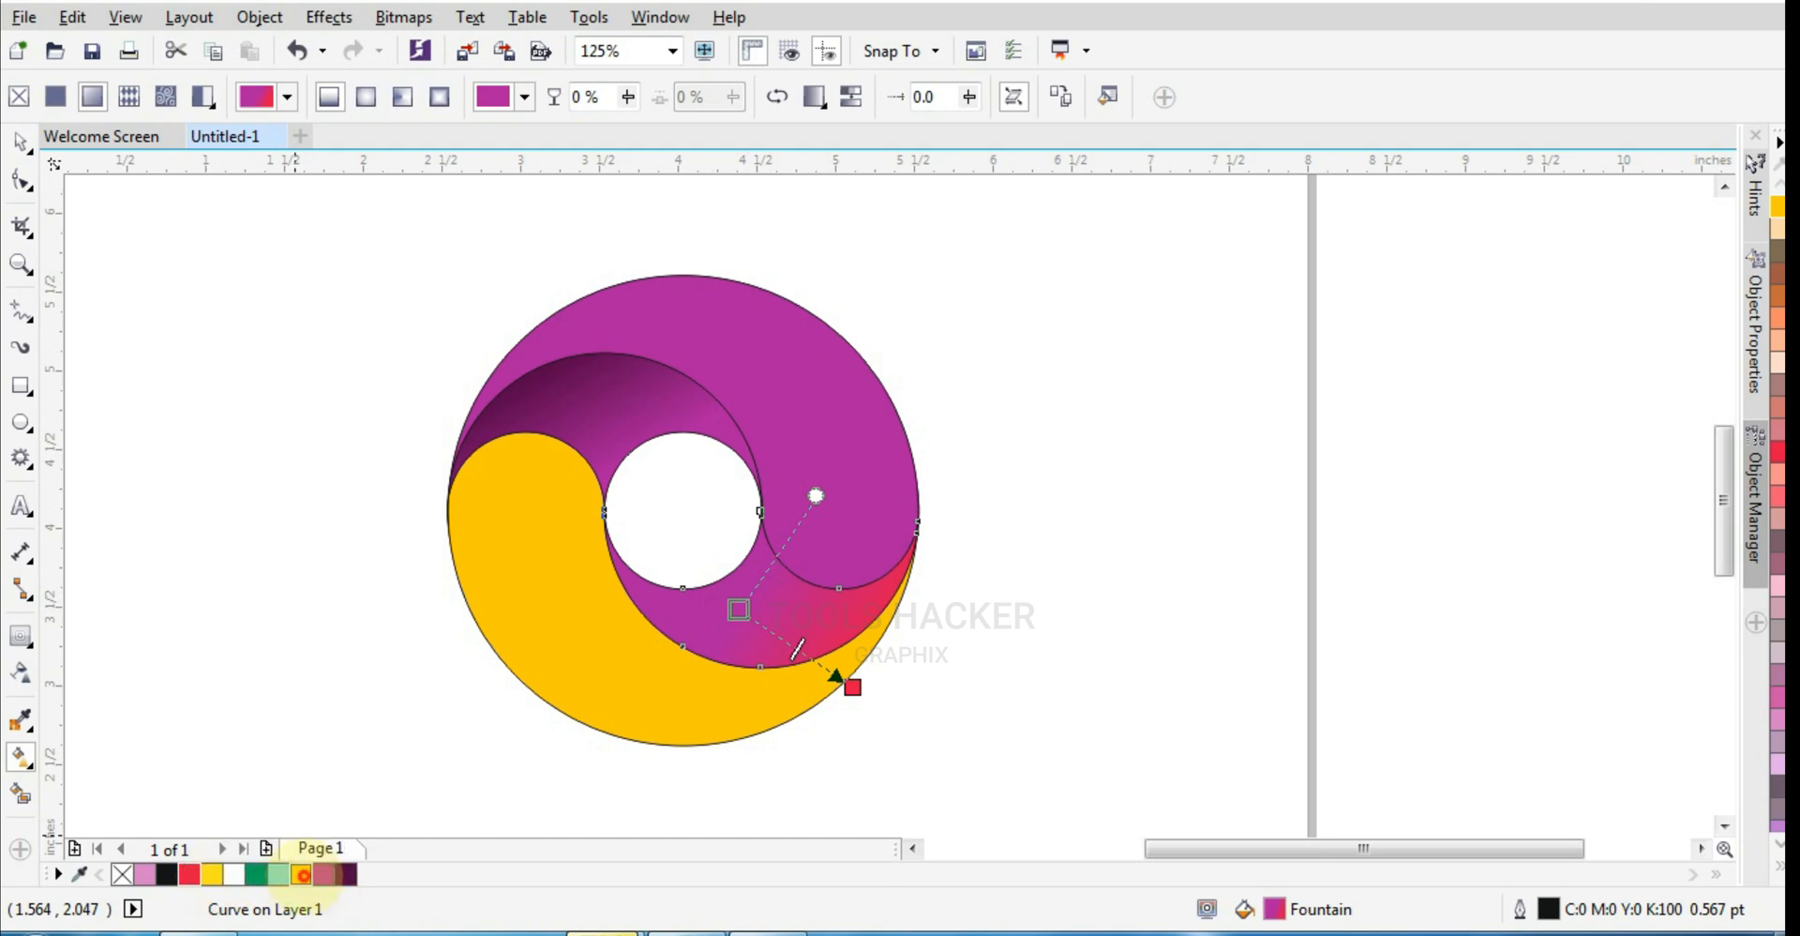
Set the red outer end of the gradient to C:0 M:30 Y:100 K:0
click(852, 686)
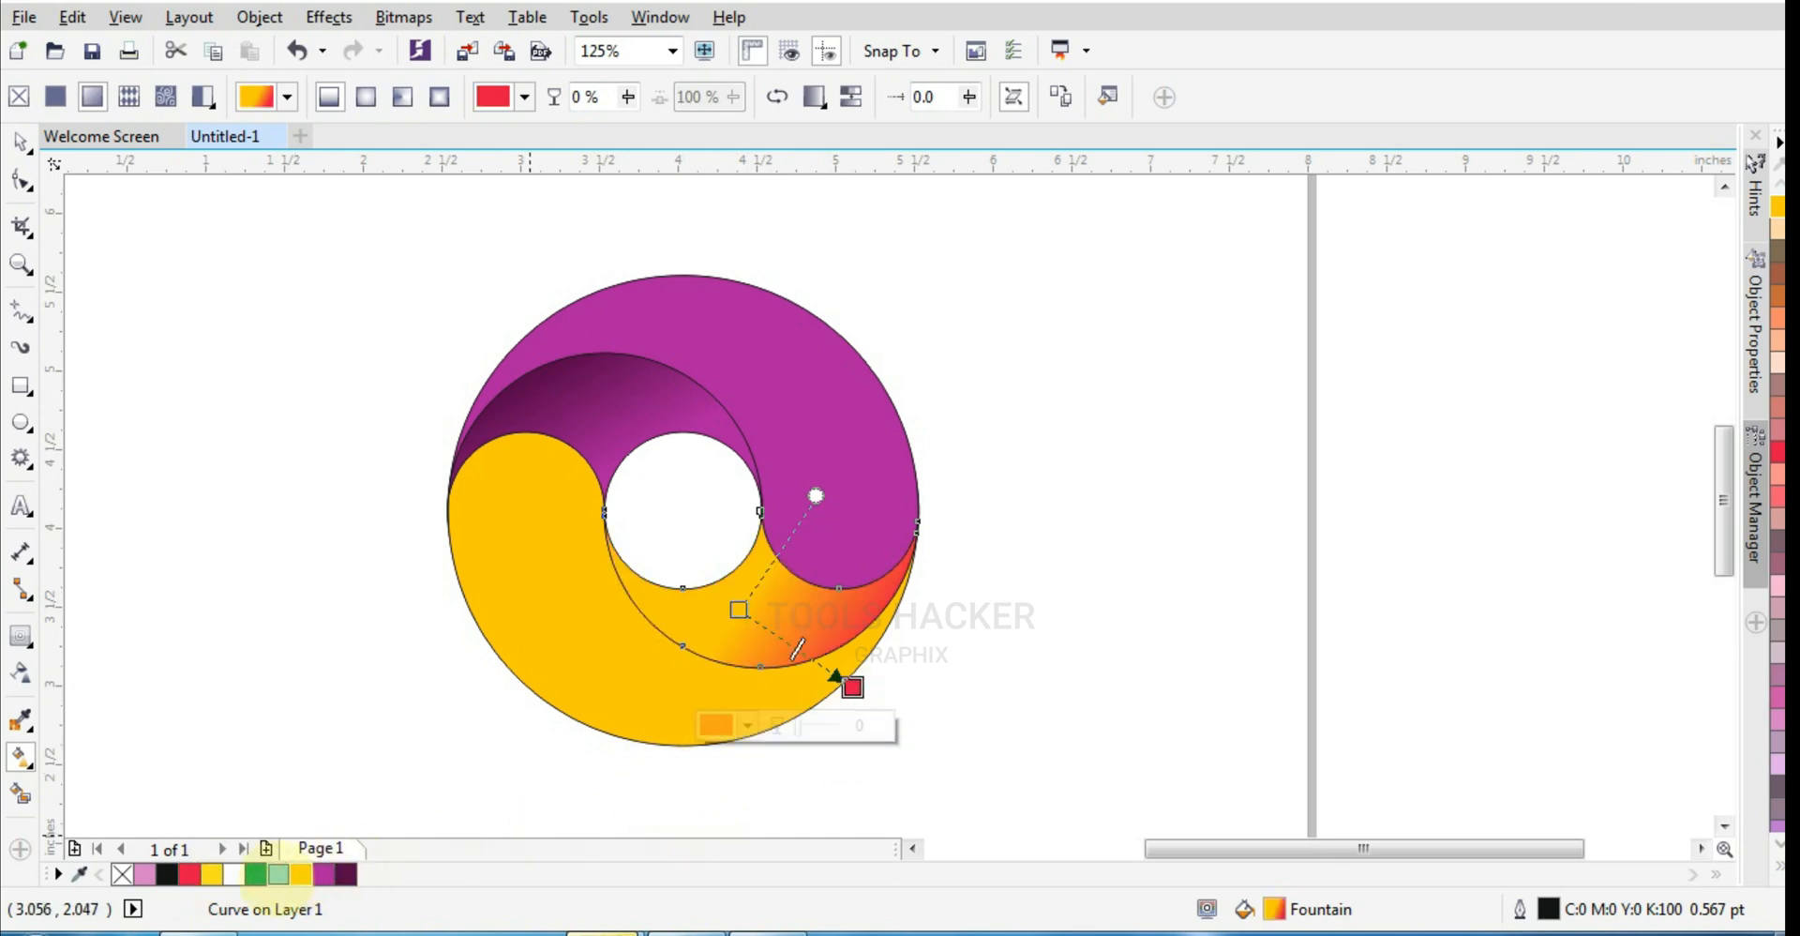
click(852, 686)
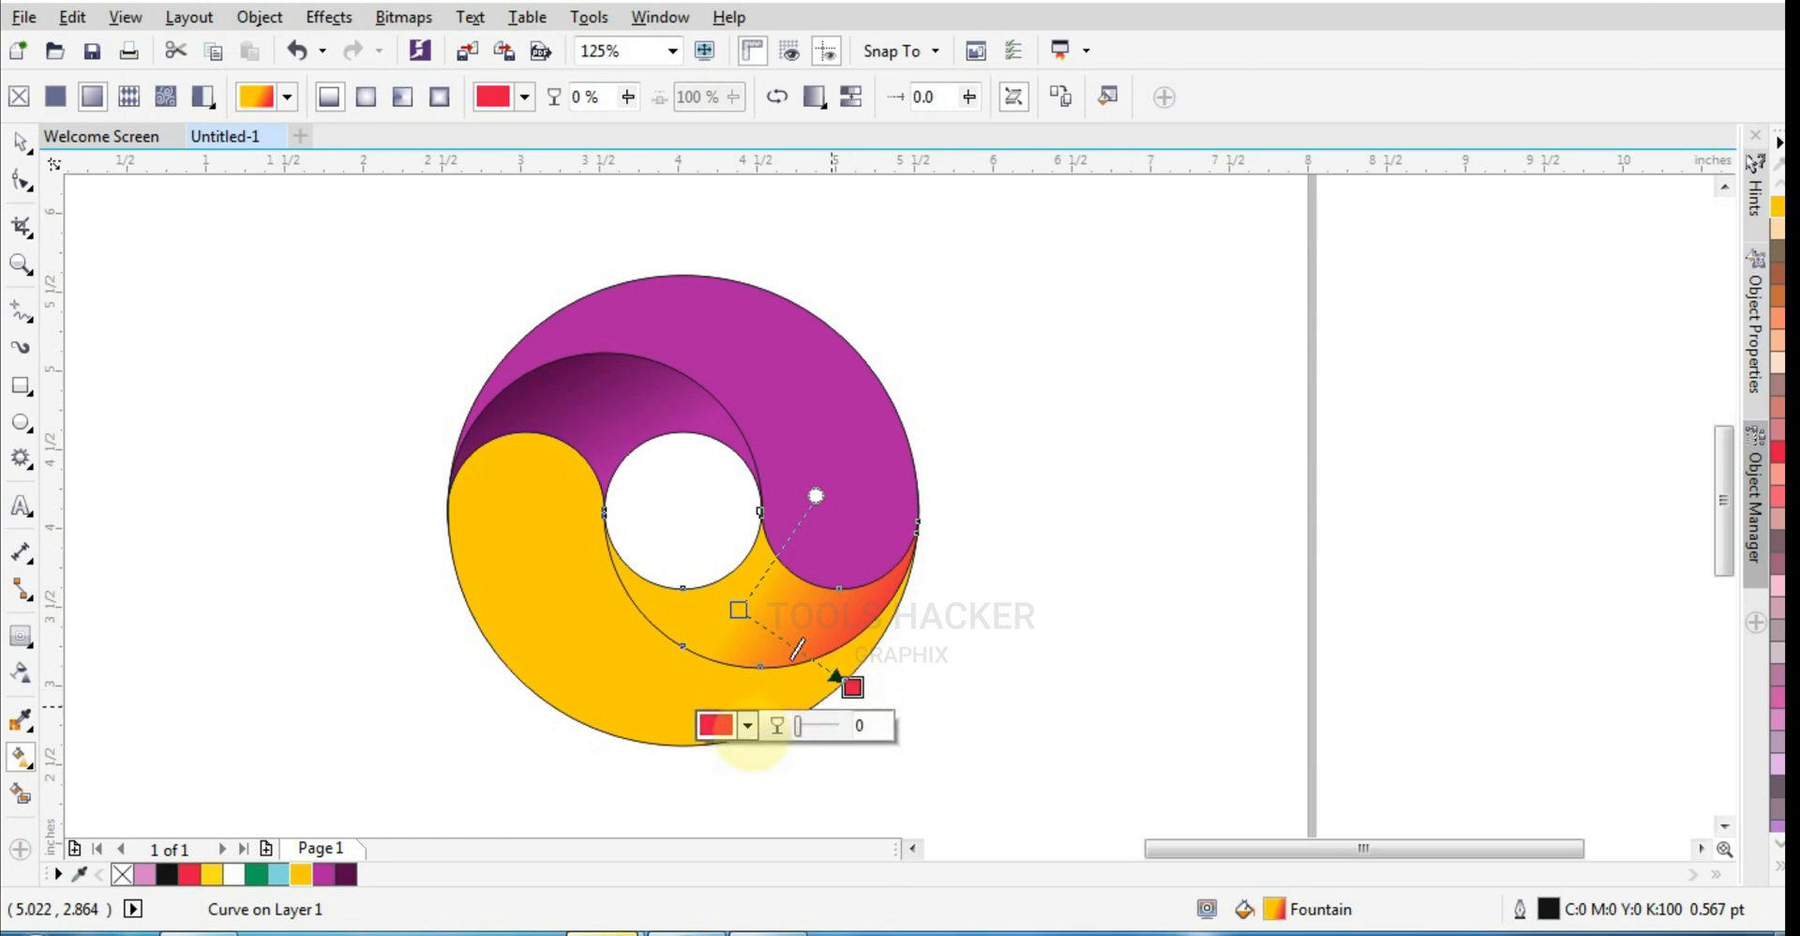
click(747, 725)
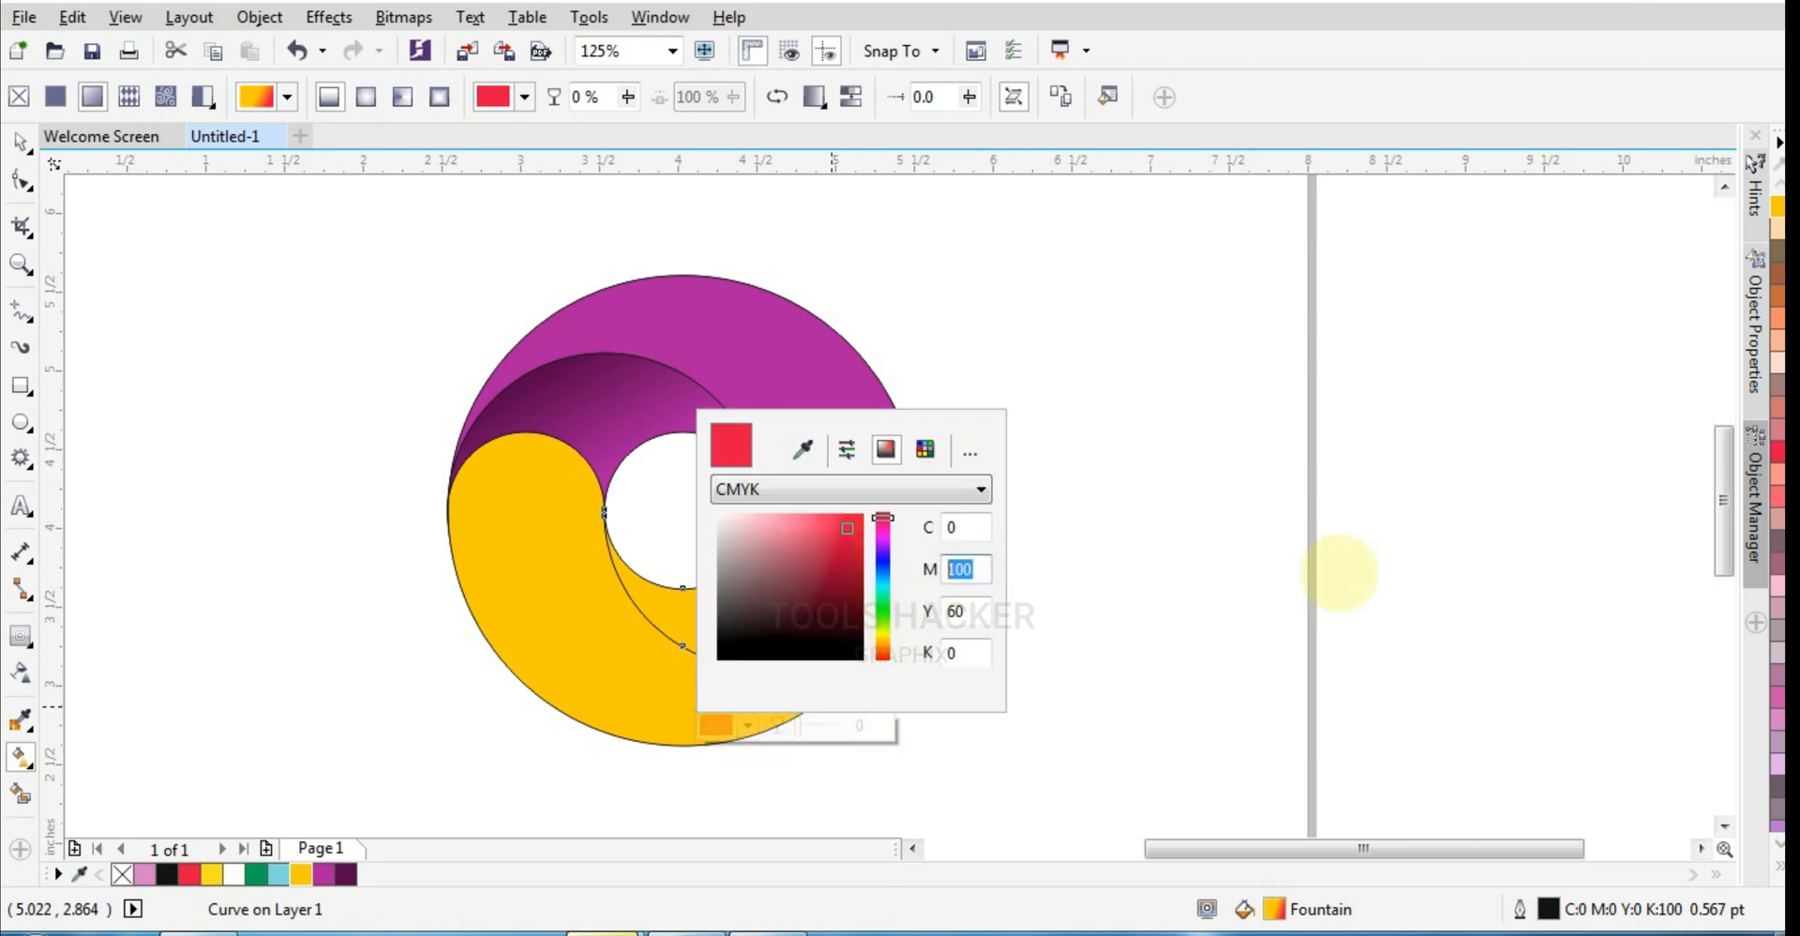
text(30)
key(Tab)
text(100)
key(Tab)
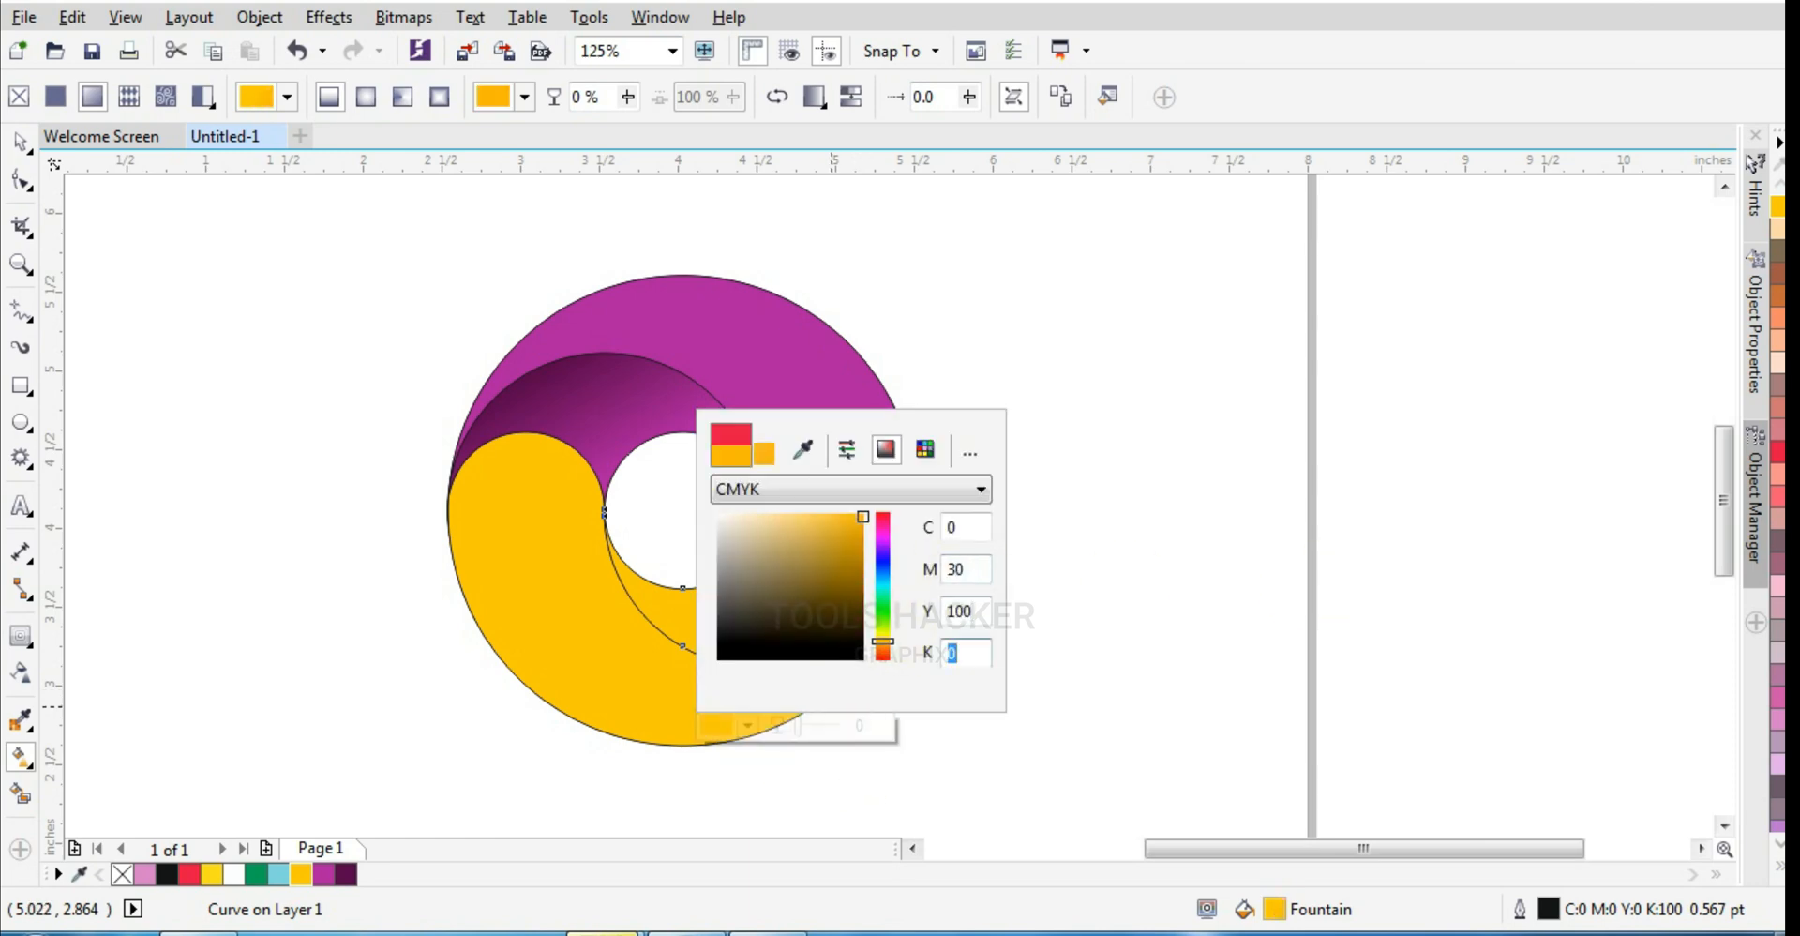
click(1095, 617)
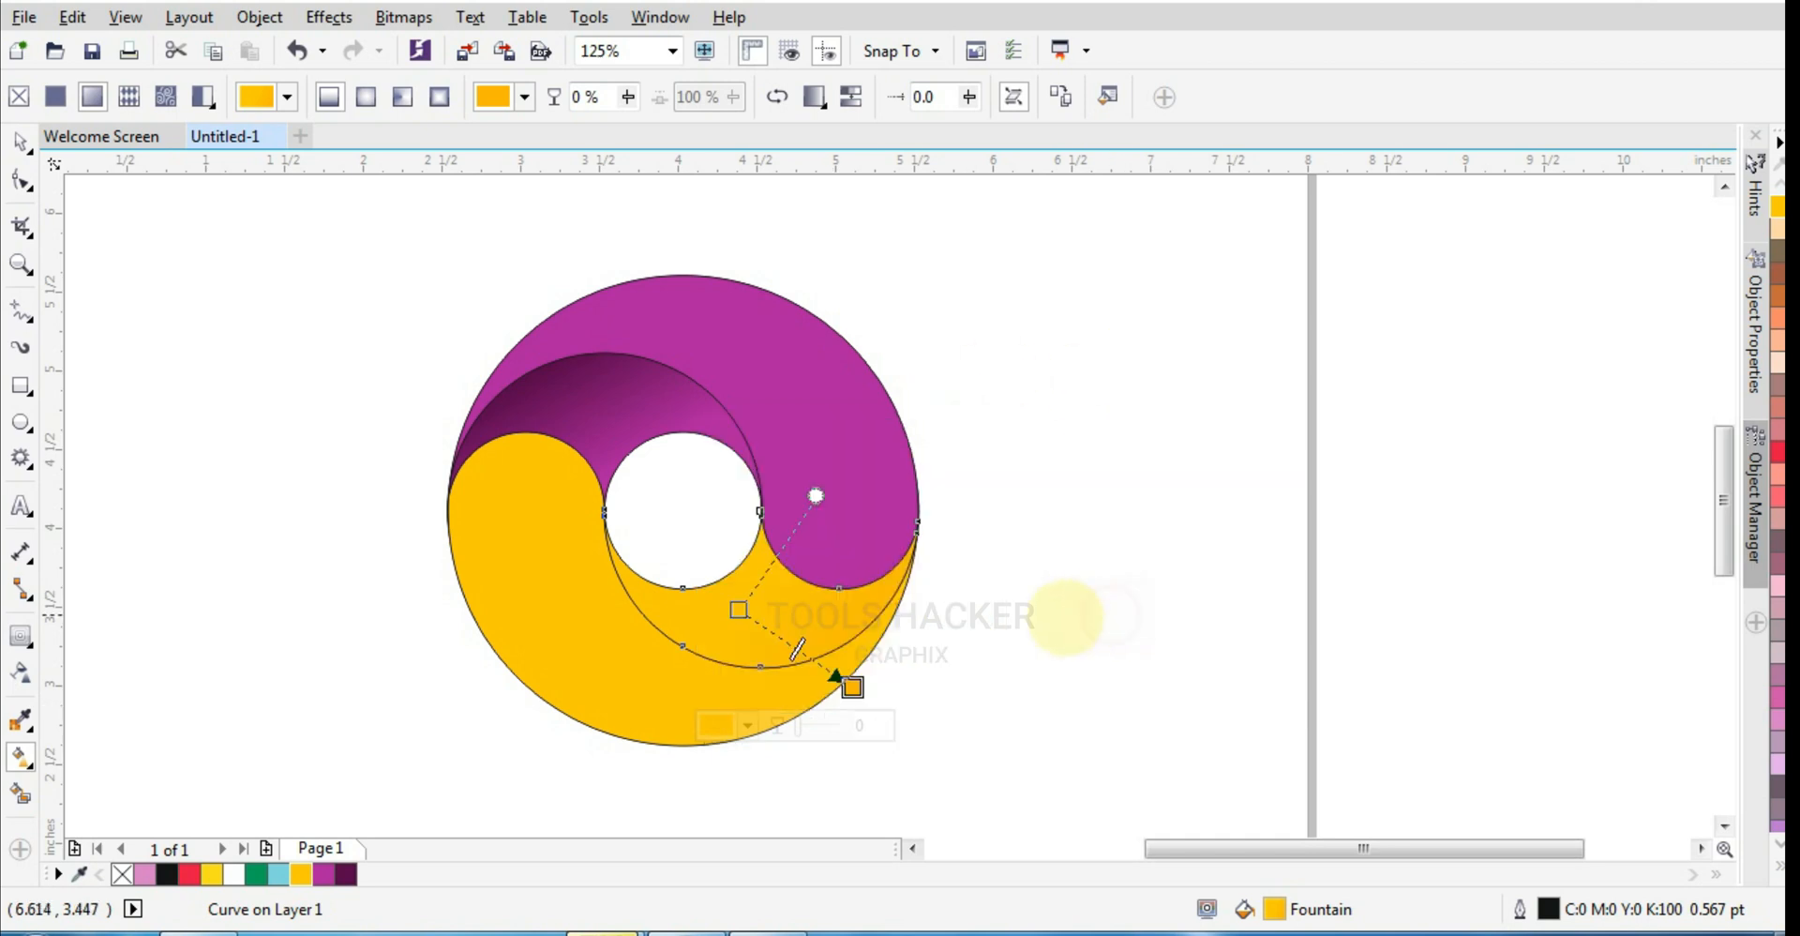
Set the magenta value of the gradient's outer end colour to 45 for a deeper orange
click(747, 725)
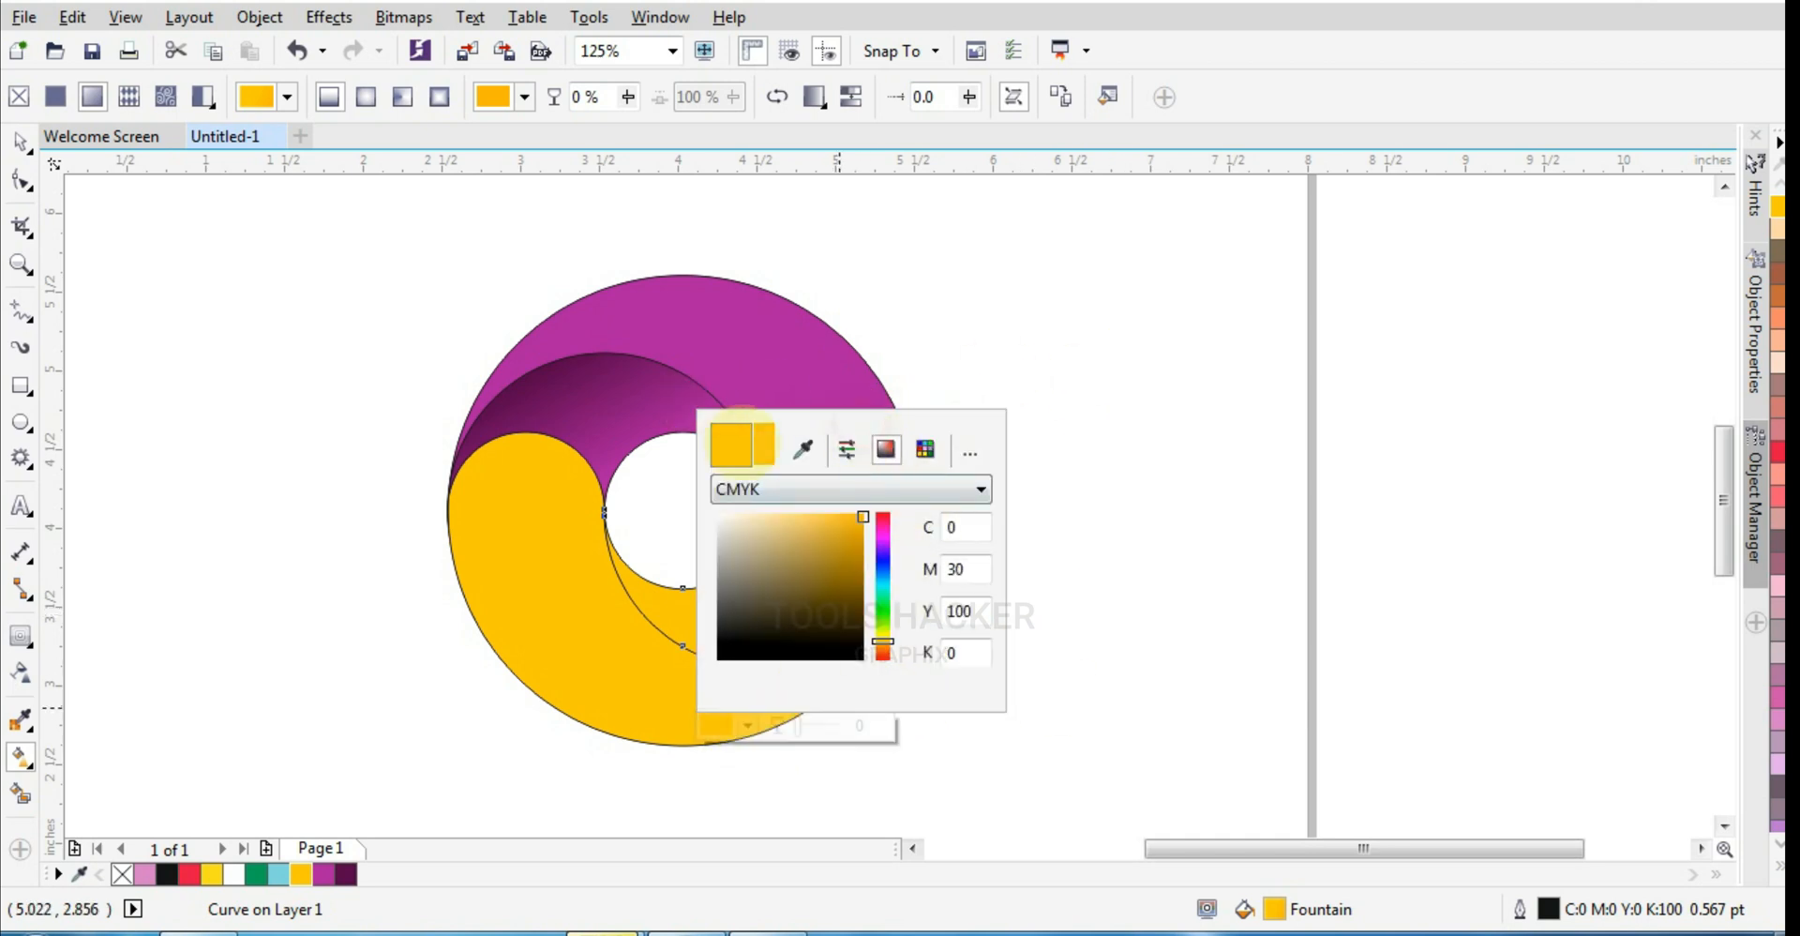
double_click(958, 569)
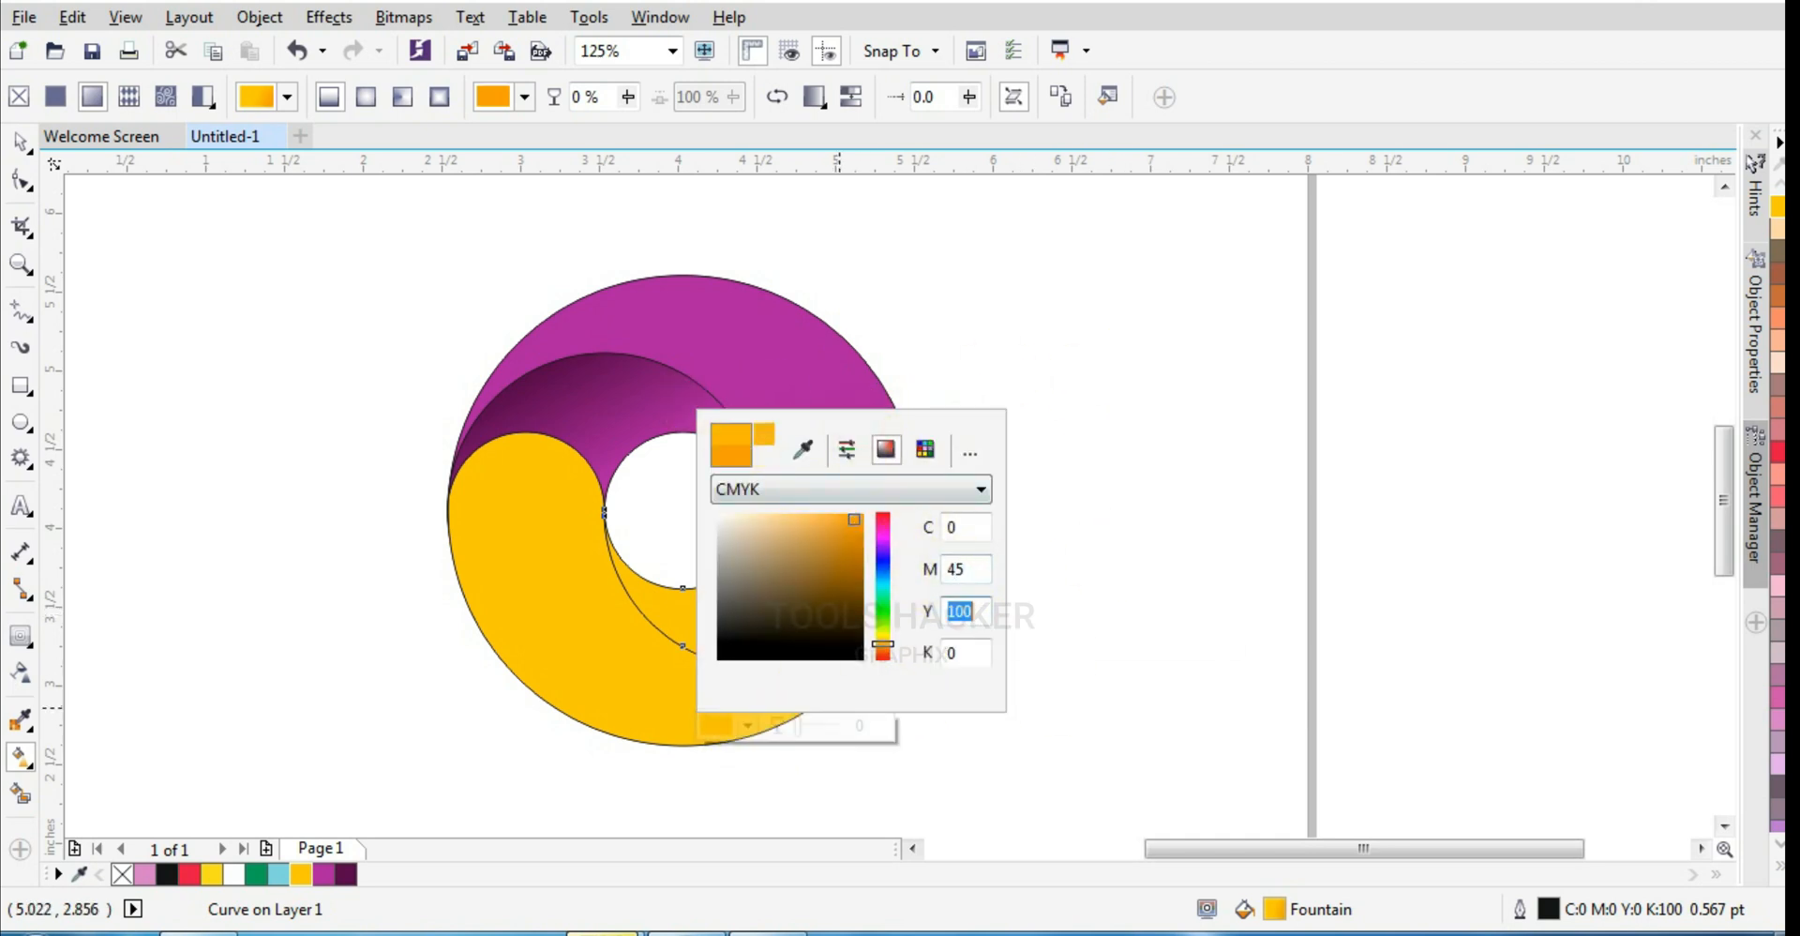
click(1040, 623)
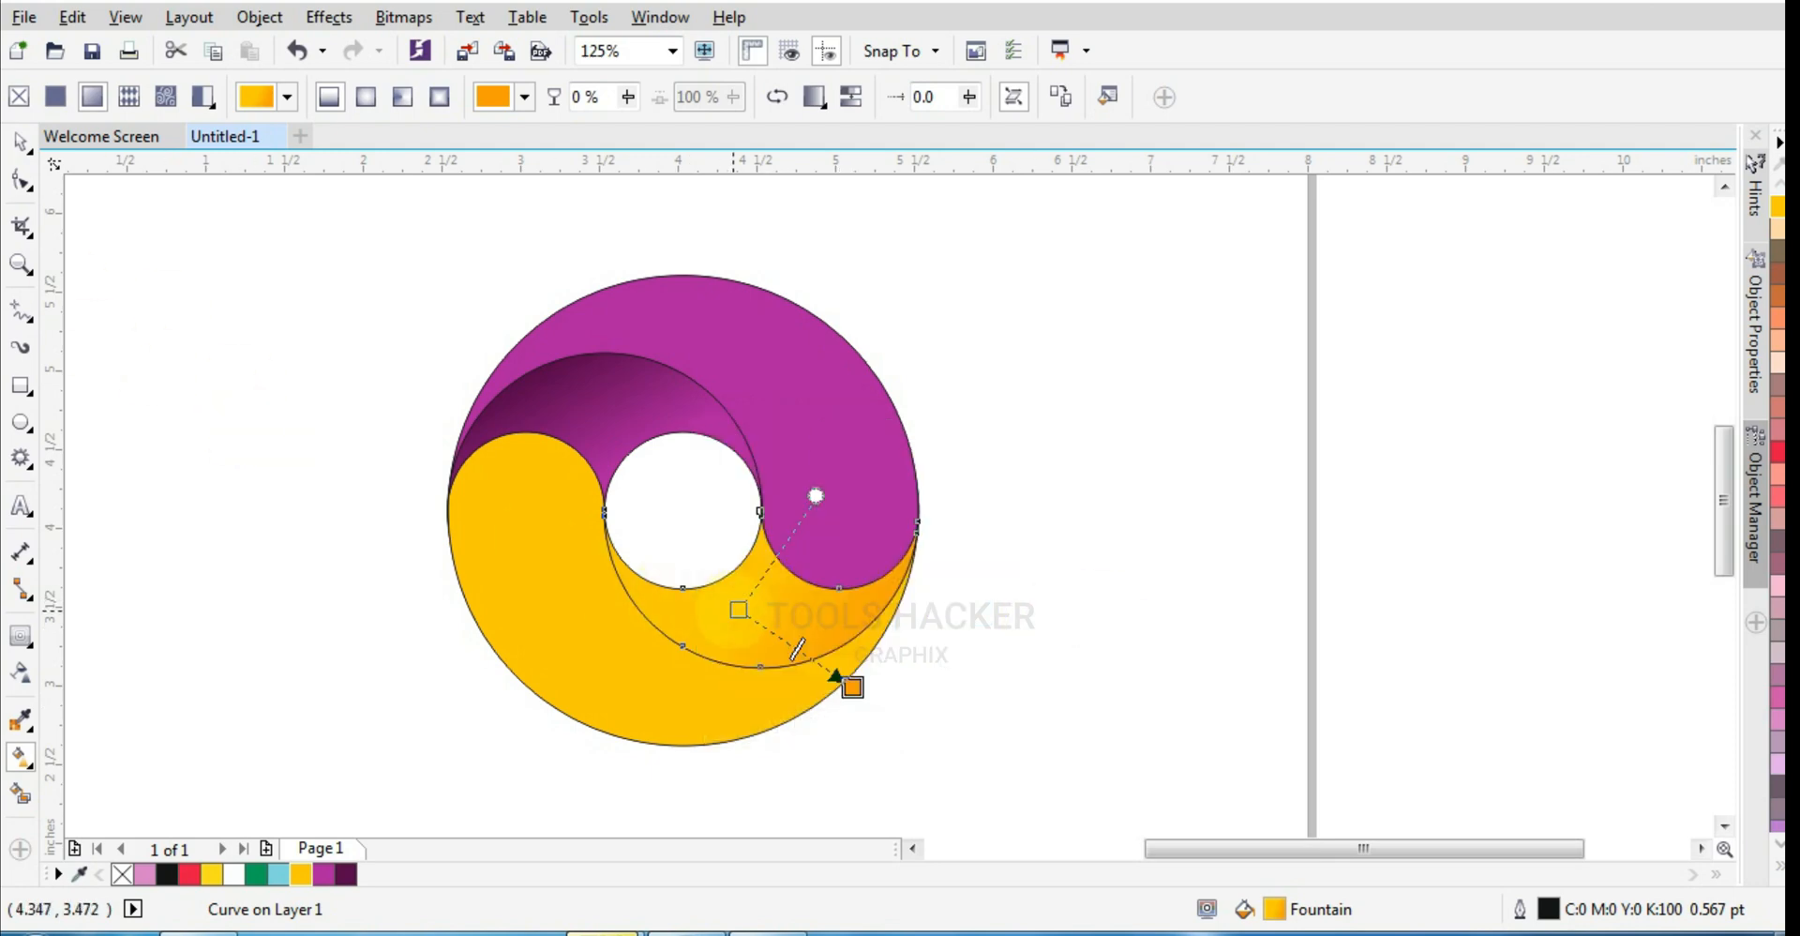
click(20, 140)
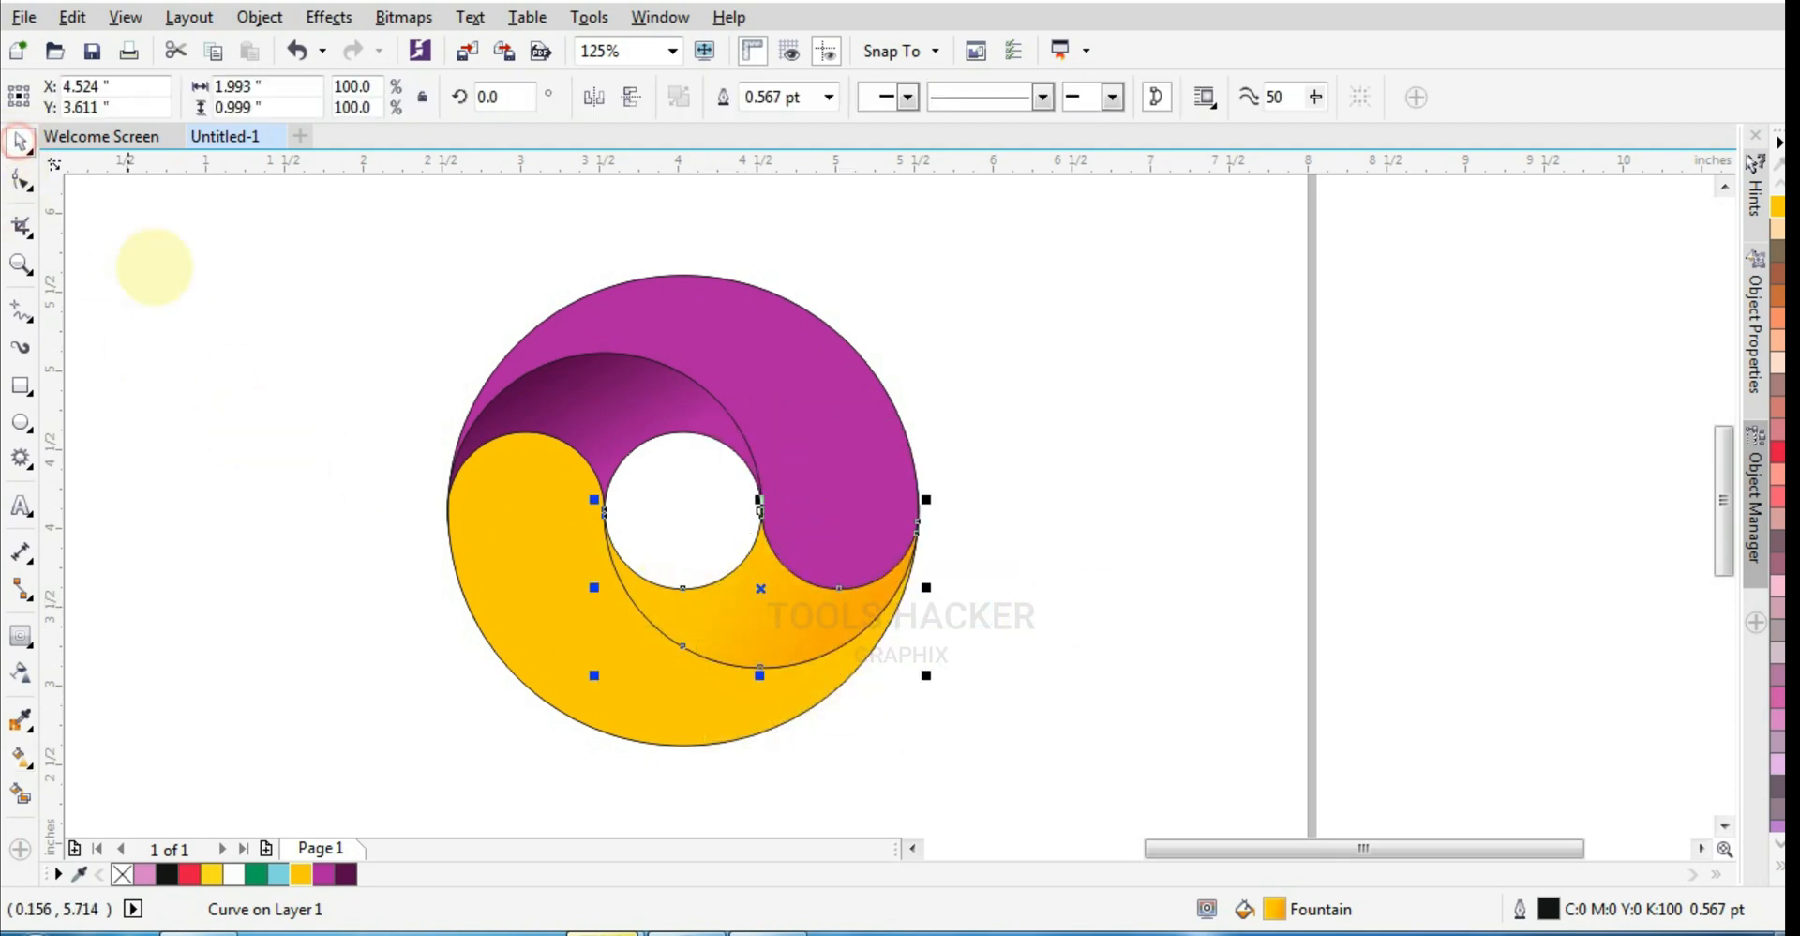
Draw a closed three-node freehand outline over the upper purple swirl, about 1.6 by 1.3 inches, narrowing to a point at its upper end
scroll(964, 462, down, 1)
scroll(916, 450, up, 1)
click(917, 450)
scroll(828, 442, up, 1)
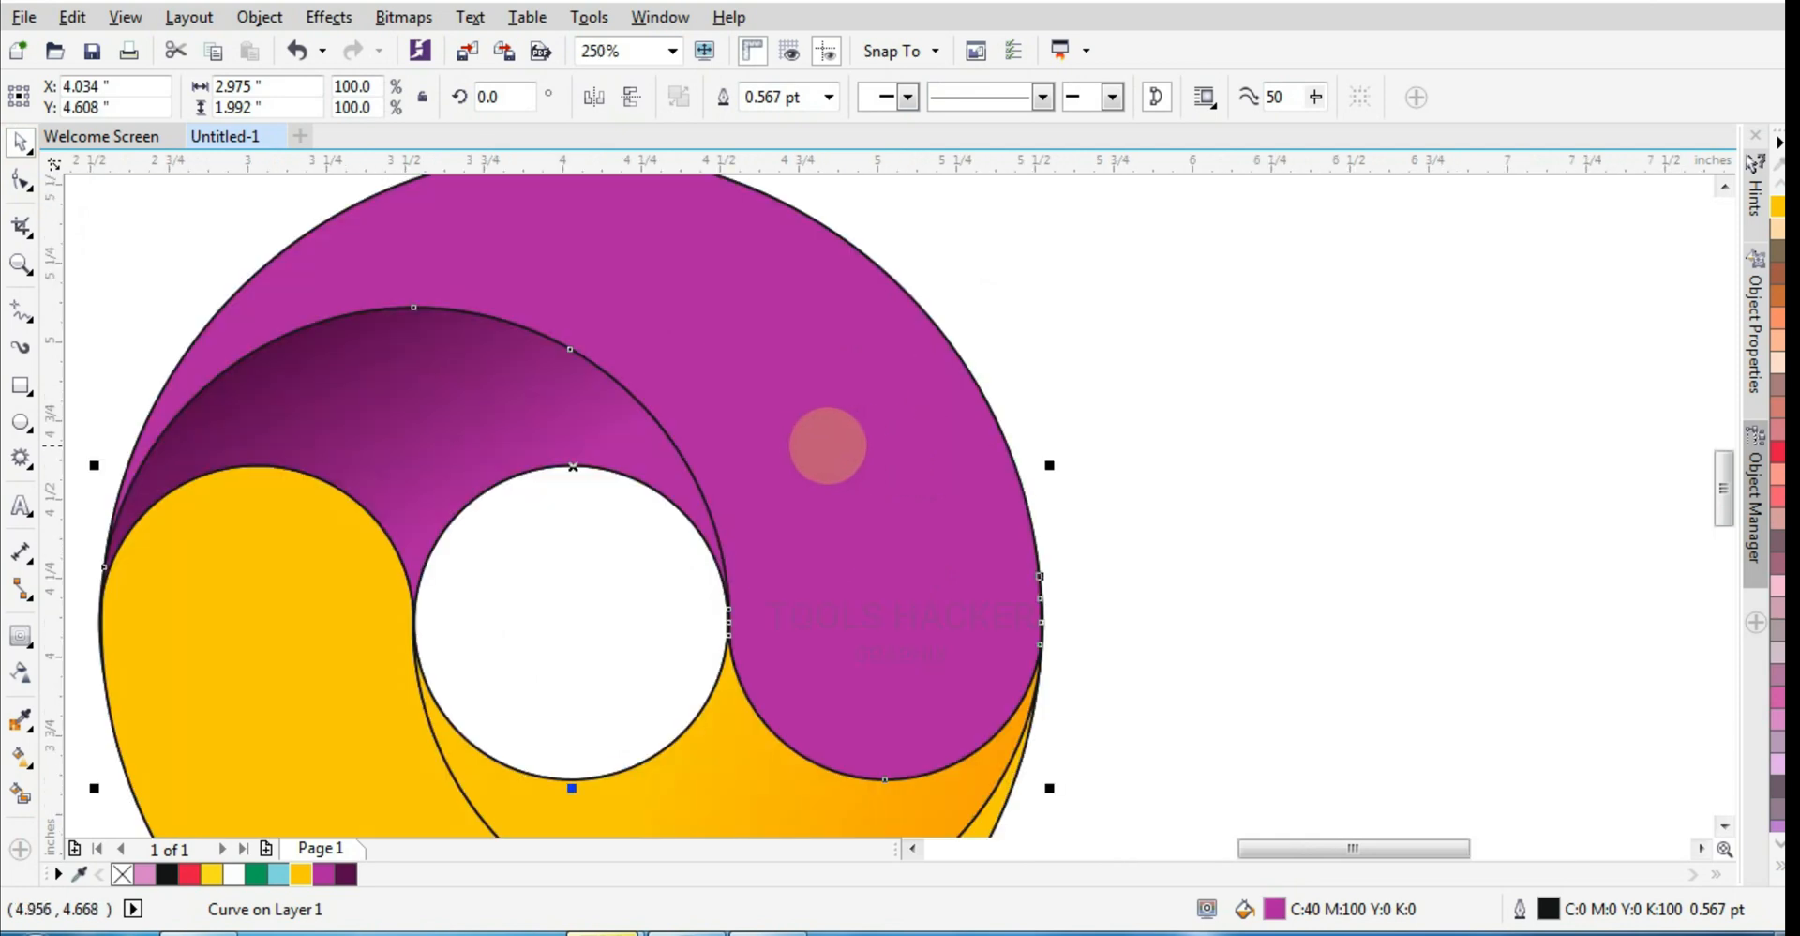
click(1065, 432)
click(21, 310)
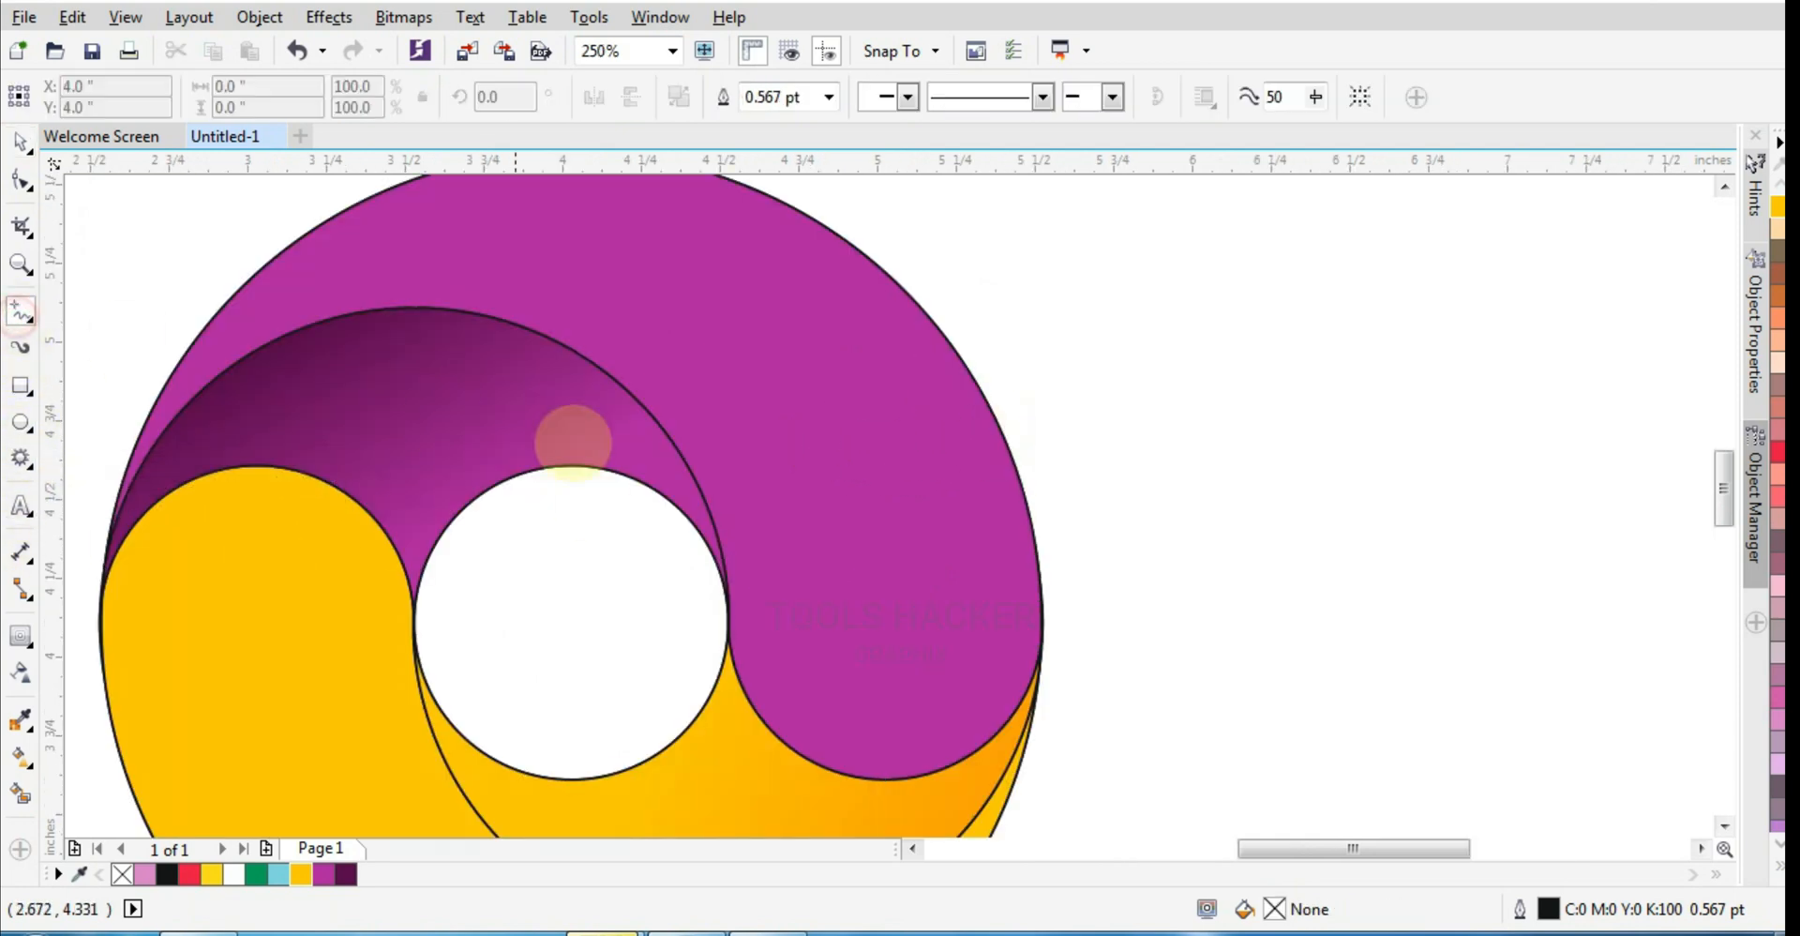
scroll(557, 401, down, 1)
click(530, 379)
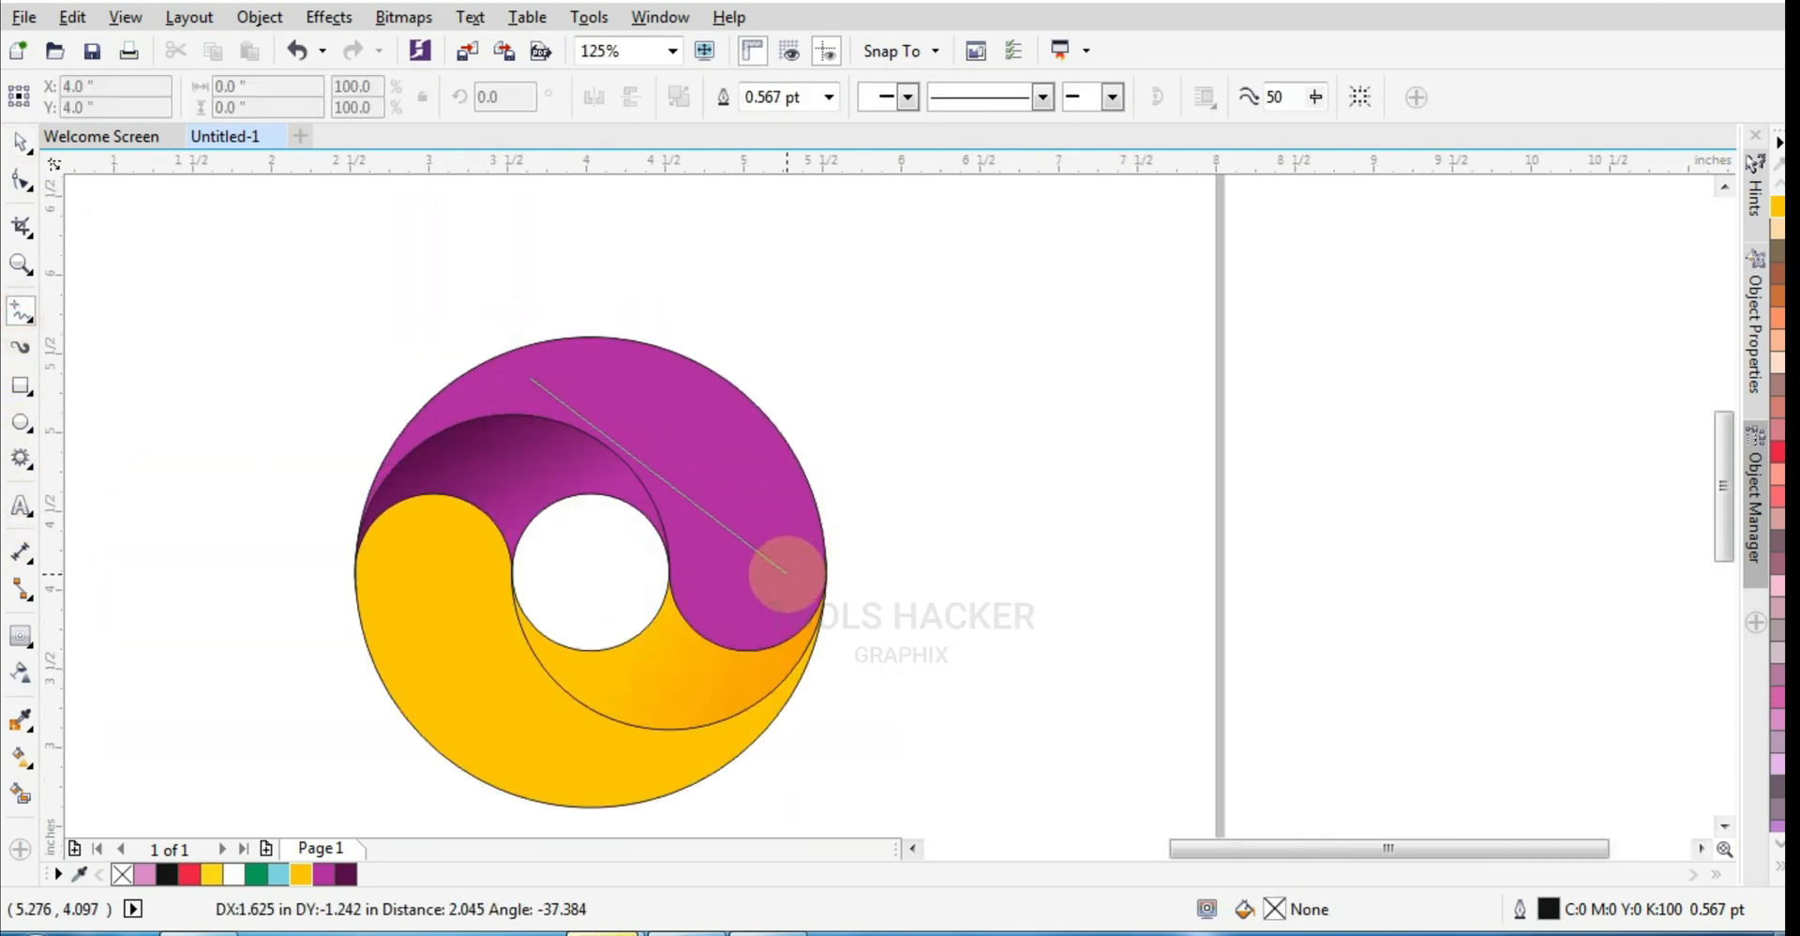
click(787, 573)
click(787, 574)
click(736, 582)
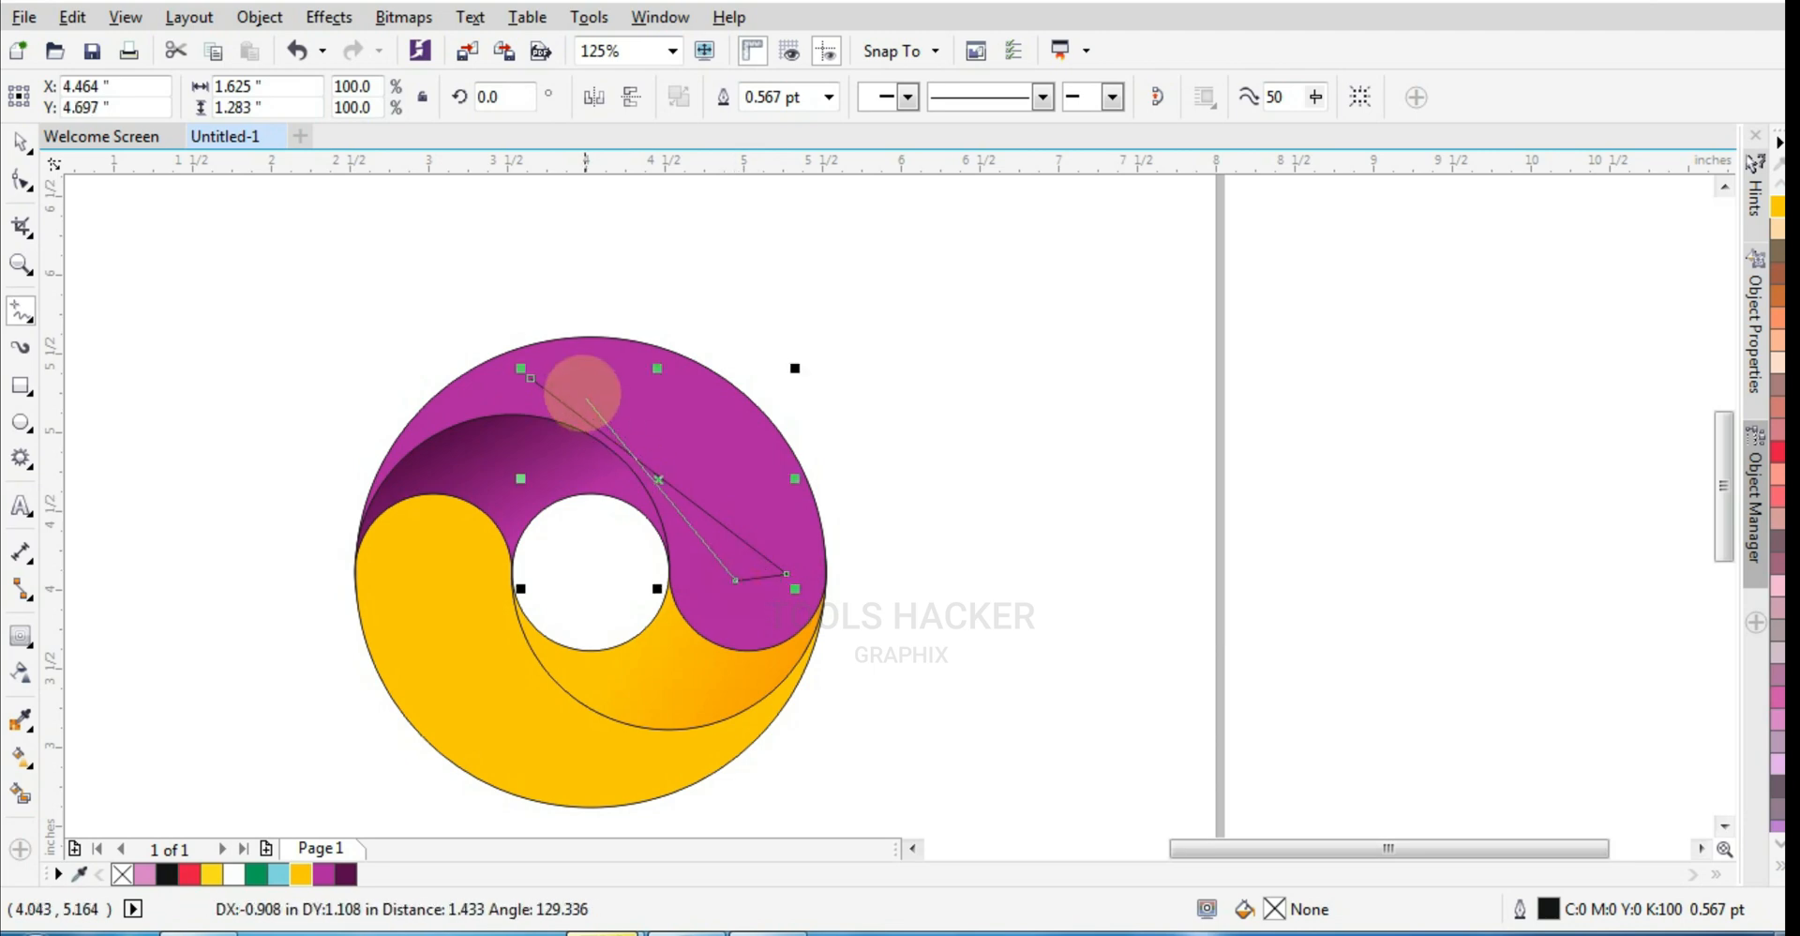
click(530, 379)
Turn the outline's long outer edge into a curve bowed outward along the purple swirl
scroll(728, 518, up, 1)
click(21, 180)
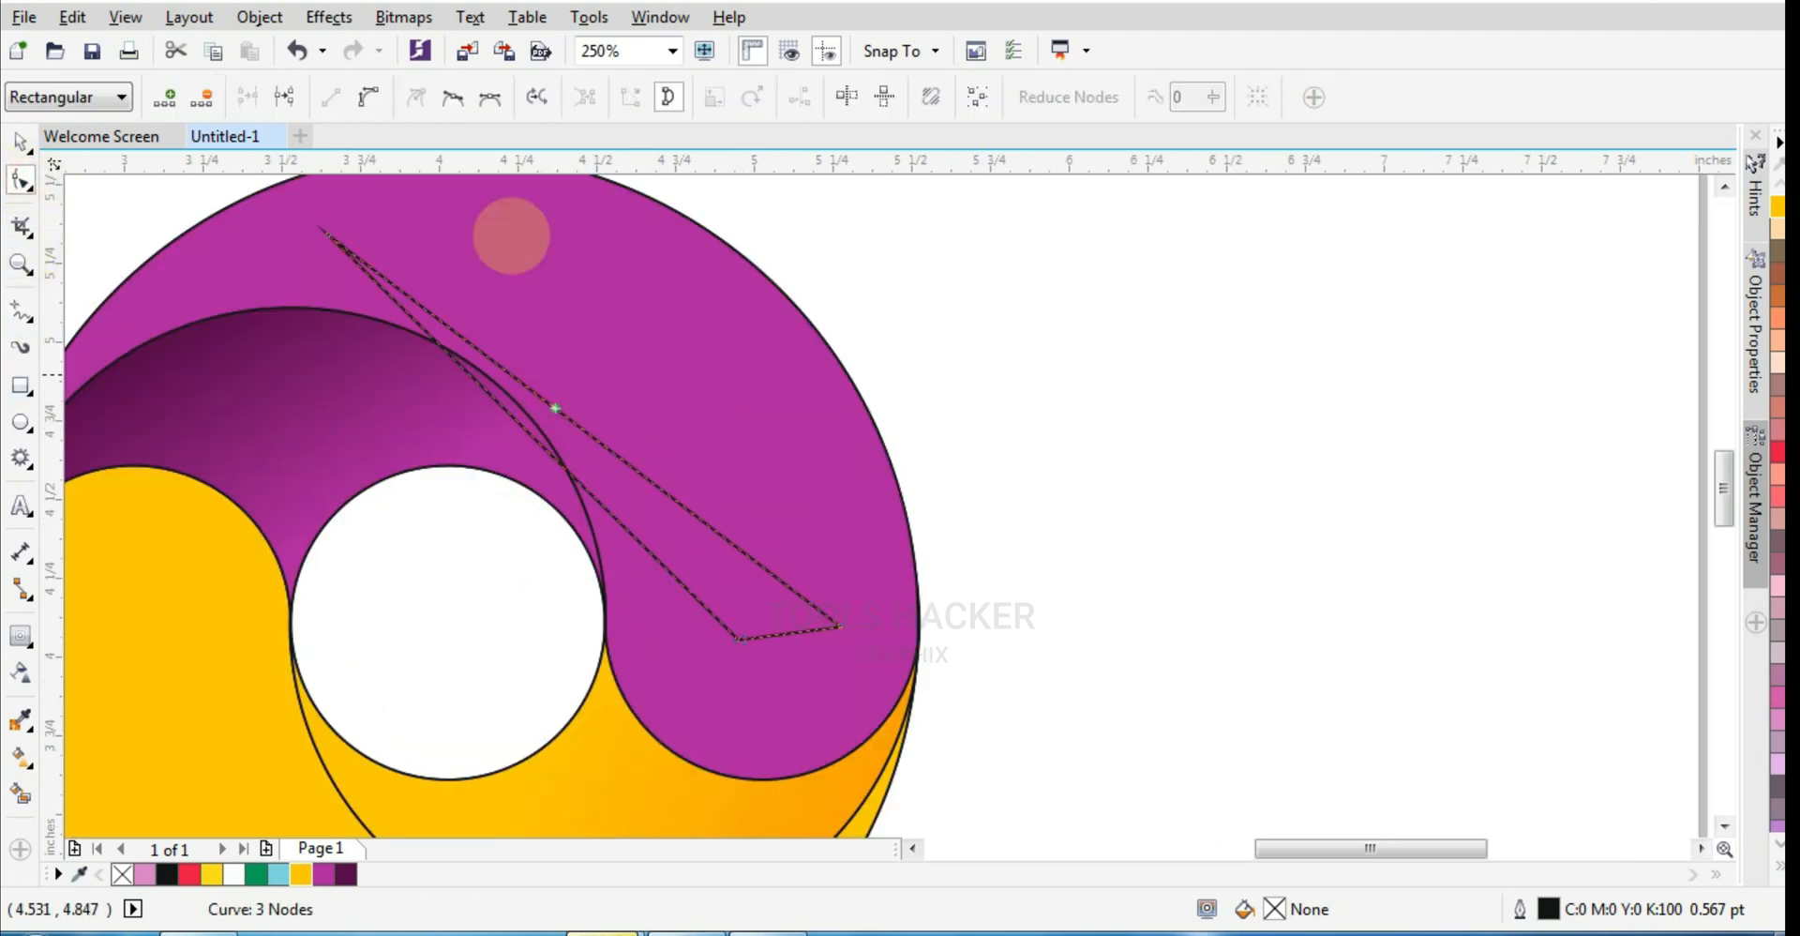
scroll(803, 522, down, 2)
scroll(763, 515, up, 1)
drag(771, 524, 798, 471)
scroll(756, 539, up, 1)
Convert the outline's long inner edge to a curve and bow it outward to form a crescent-like highlight
click(370, 95)
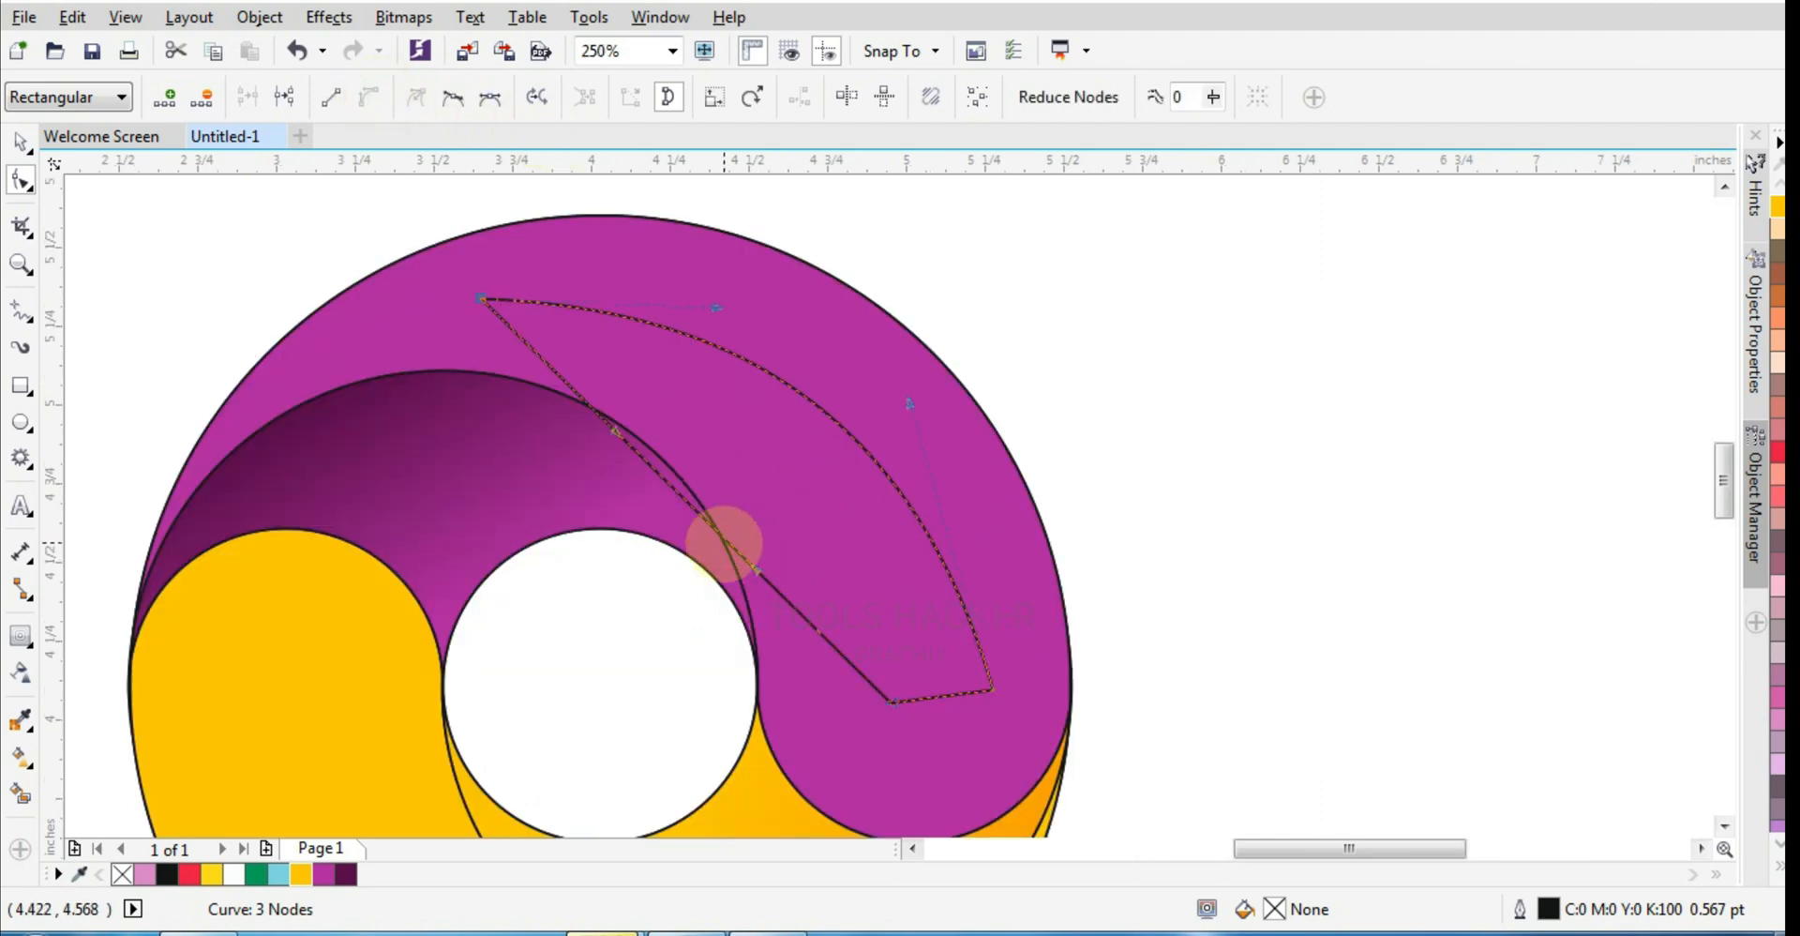
drag(724, 541, 750, 470)
drag(724, 541, 792, 442)
Shift the highlight's pointed tip outward and adjust the curve handles so its edges follow the swirl
drag(470, 310, 450, 309)
drag(687, 318, 672, 290)
drag(900, 418, 919, 400)
click(984, 696)
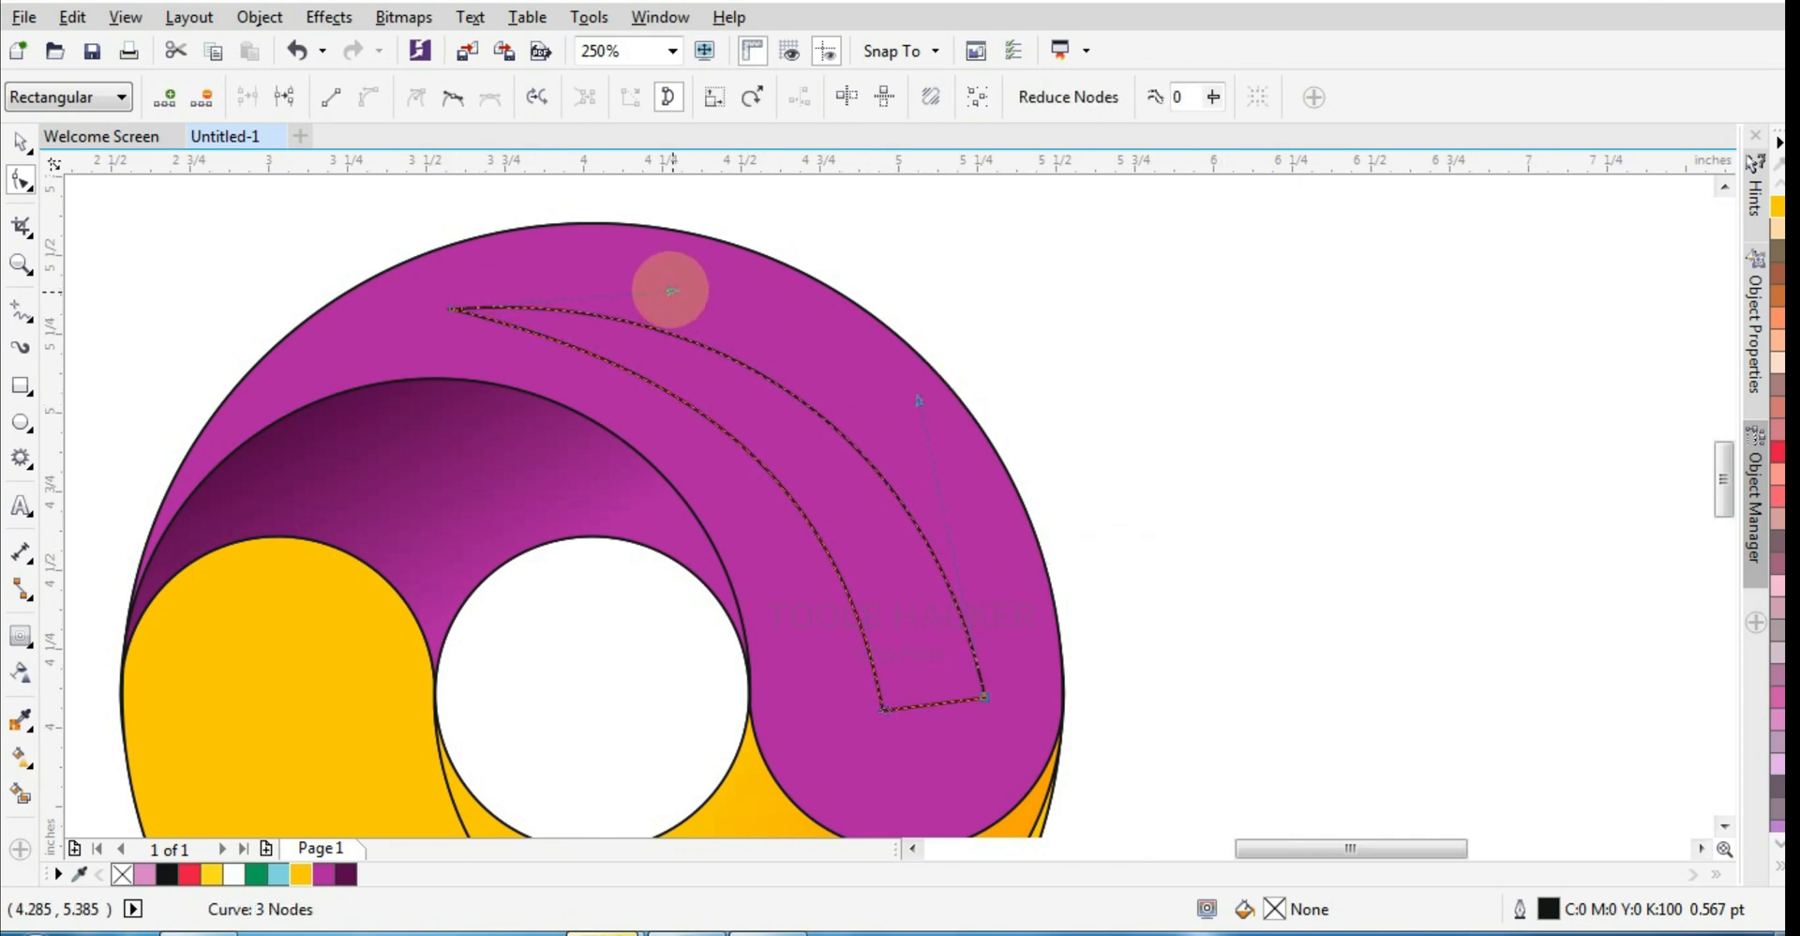
drag(671, 291, 643, 356)
Refine the highlight's inner curve near its wide end and reposition the inner bottom corner node
click(882, 709)
click(832, 446)
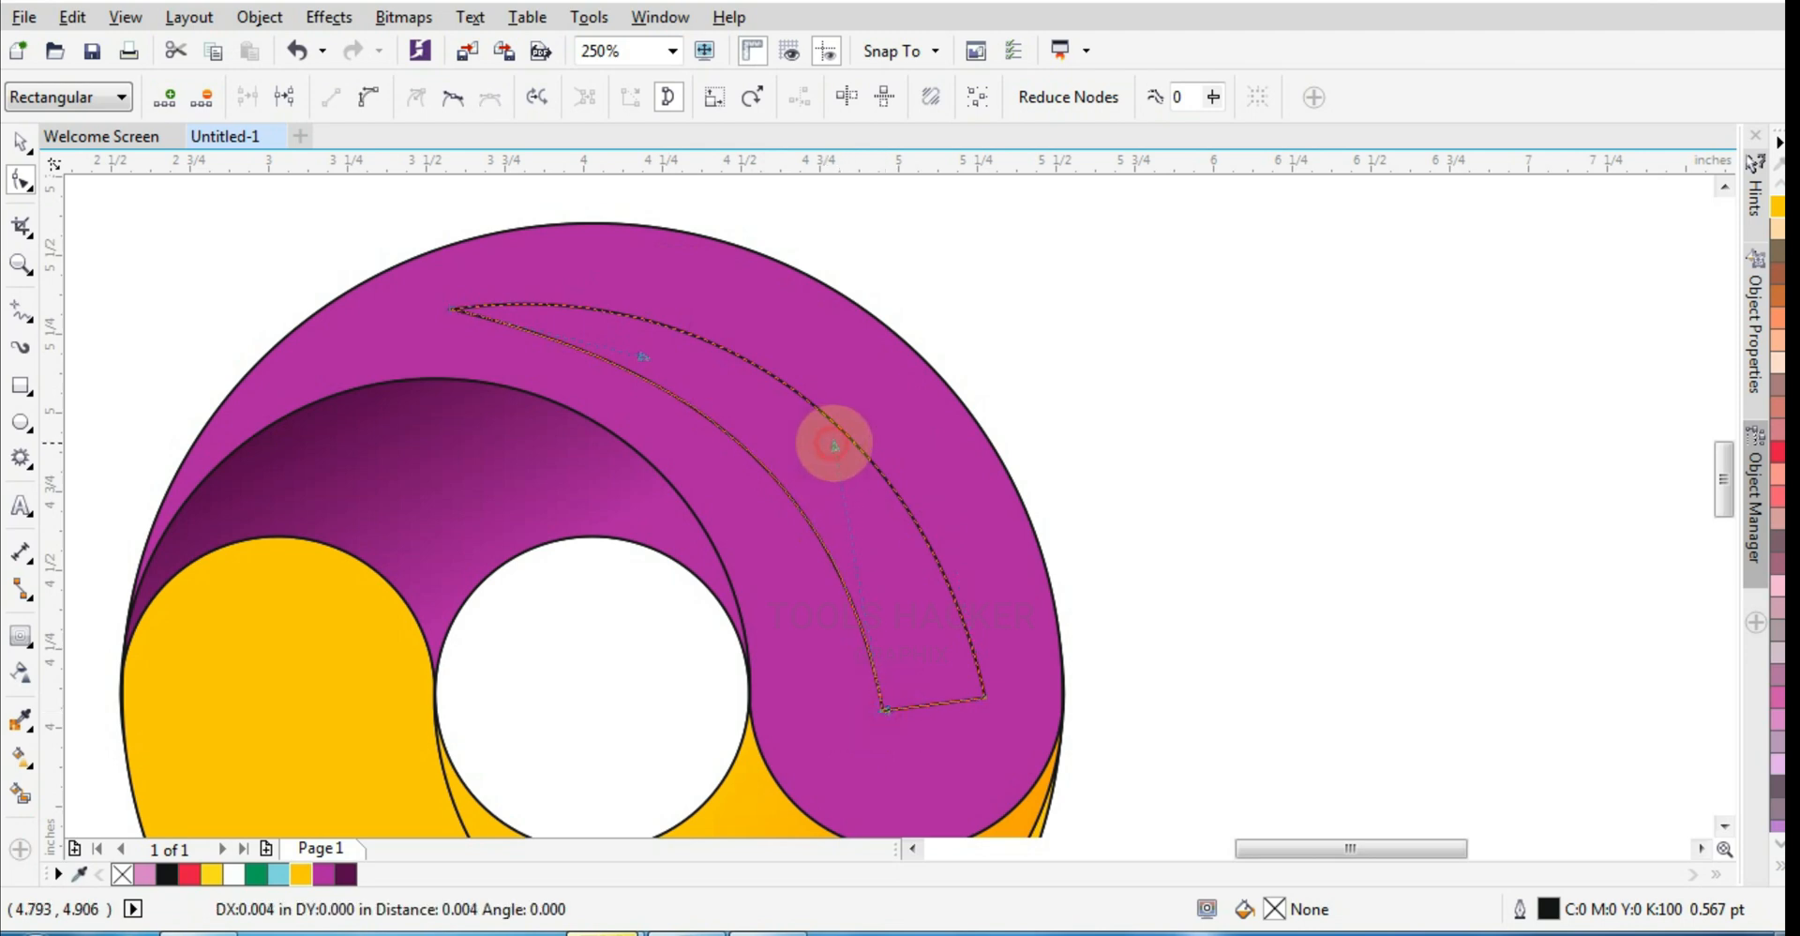
drag(833, 446, 863, 502)
scroll(919, 745, up, 2)
drag(861, 668, 832, 672)
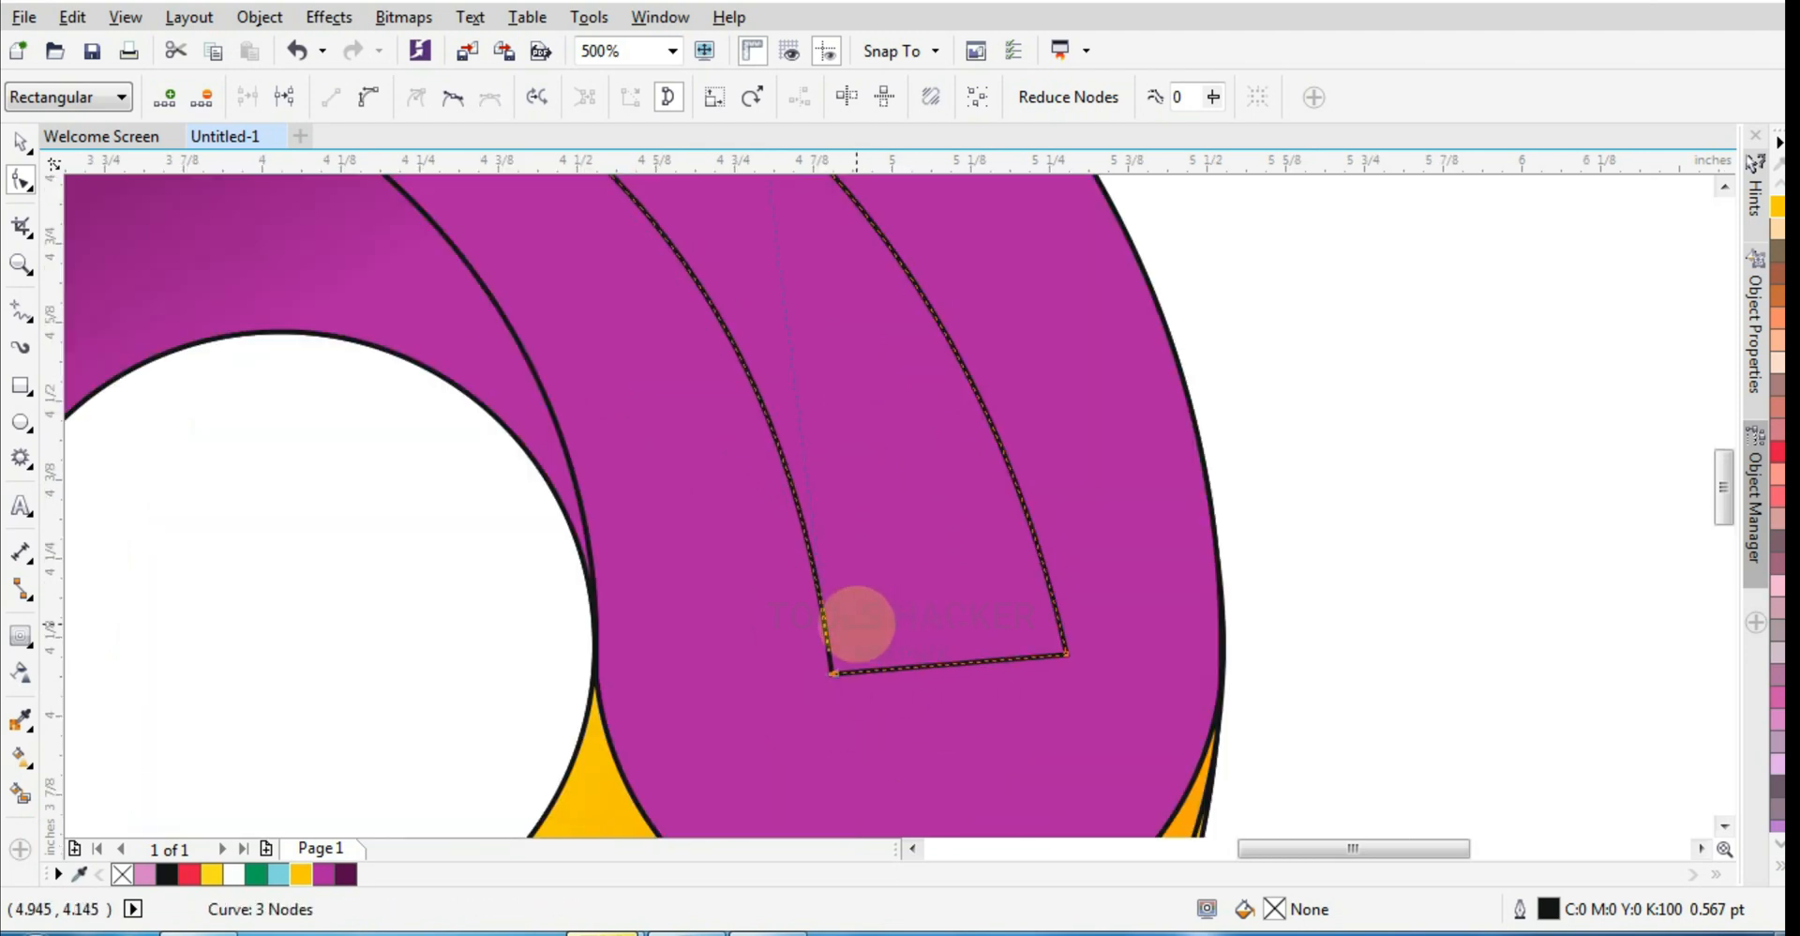
scroll(857, 622, down, 2)
scroll(872, 563, up, 2)
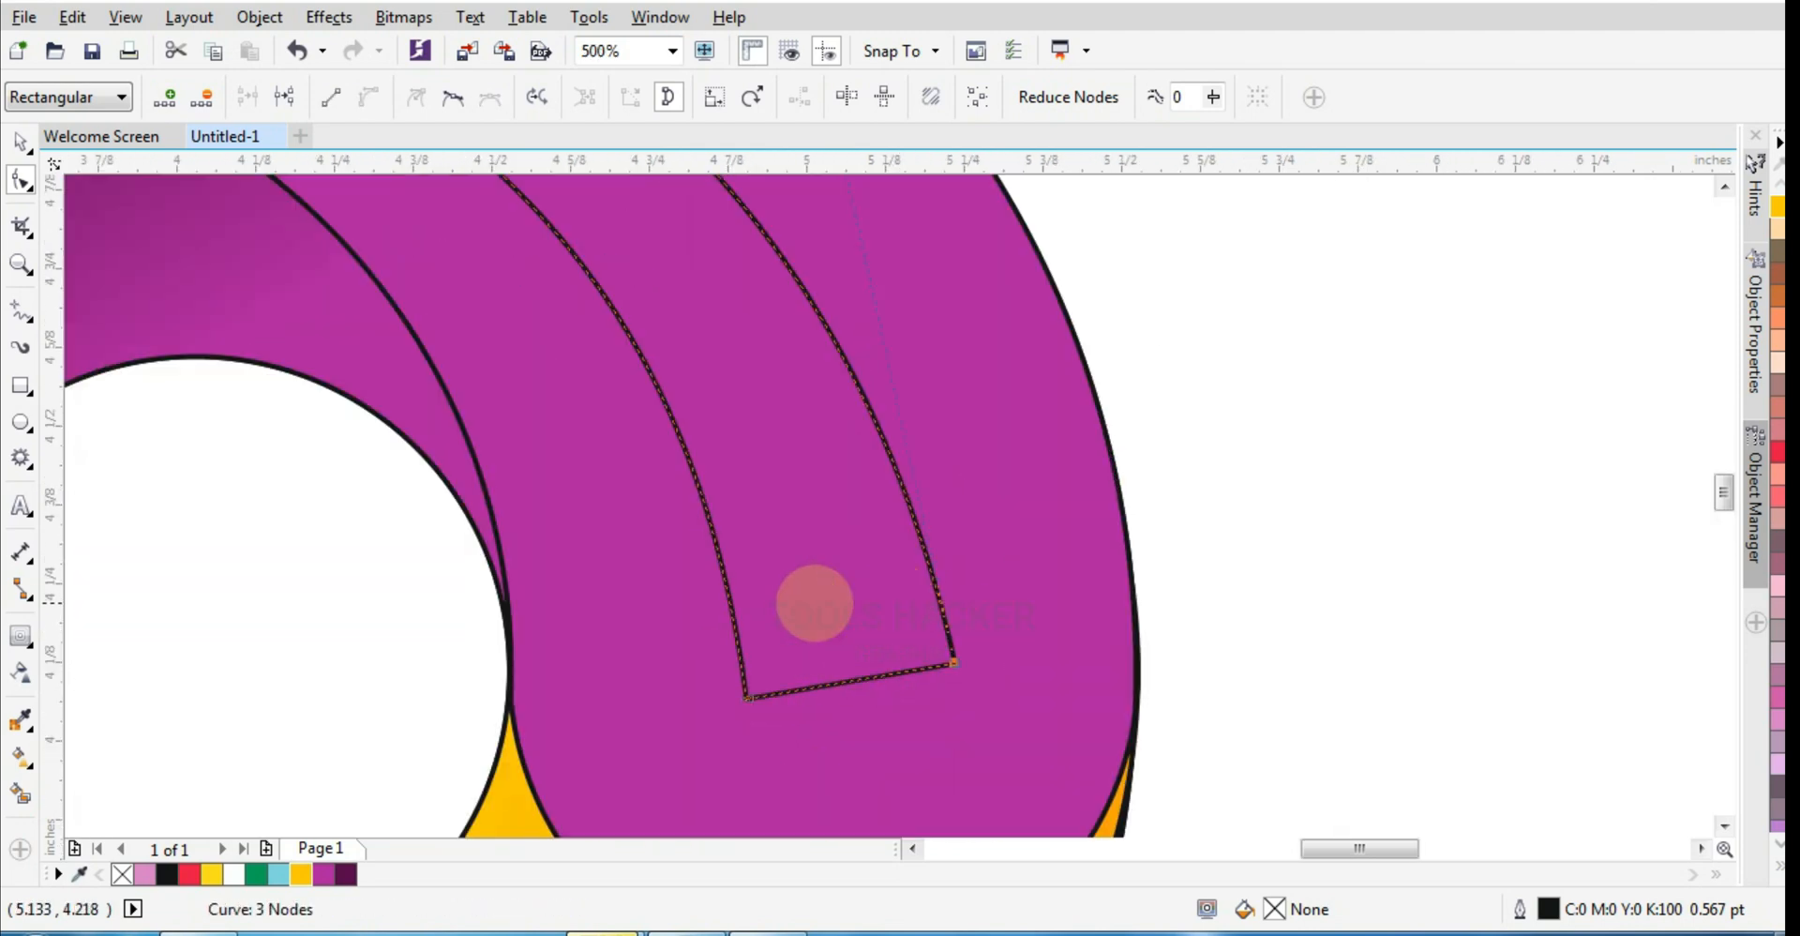
Draw a circle spanning the highlight outline's wide end and weld the two into one shape with a rounded end
click(21, 421)
scroll(864, 691, up, 2)
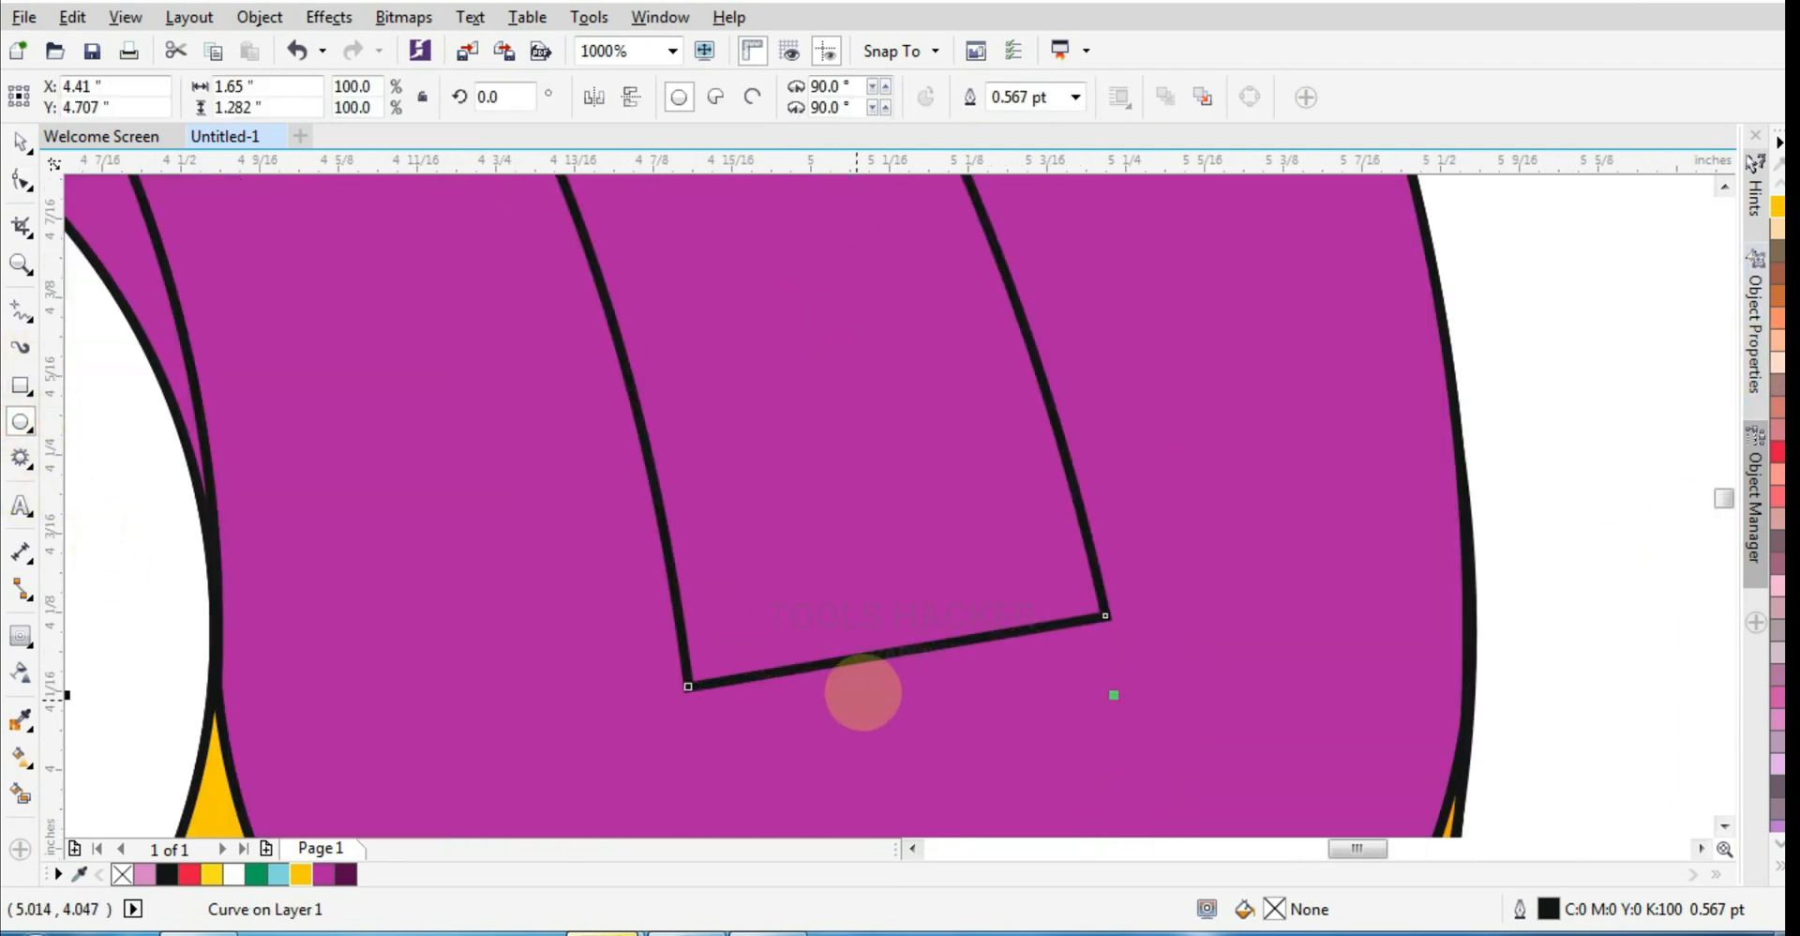
drag(896, 646, 1092, 797)
shift+click(654, 336)
scroll(794, 518, down, 2)
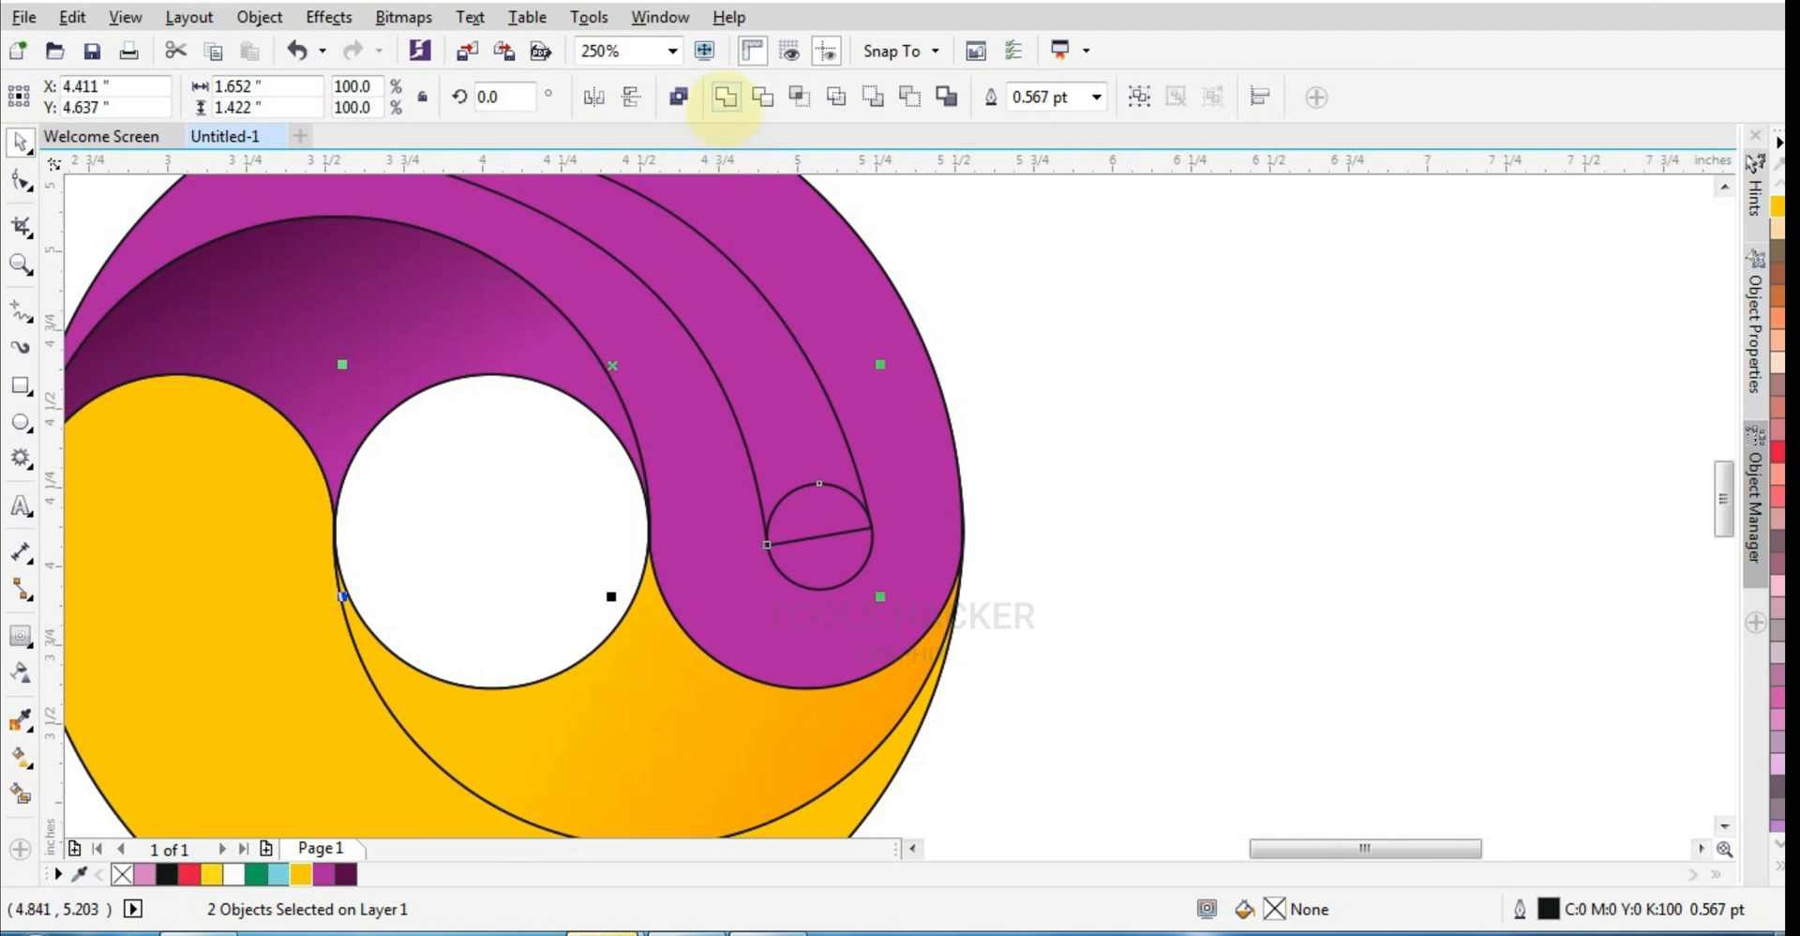
click(724, 98)
Fill the welded highlight shape with white and remove its outline
scroll(864, 557, down, 2)
scroll(865, 535, up, 1)
click(1778, 865)
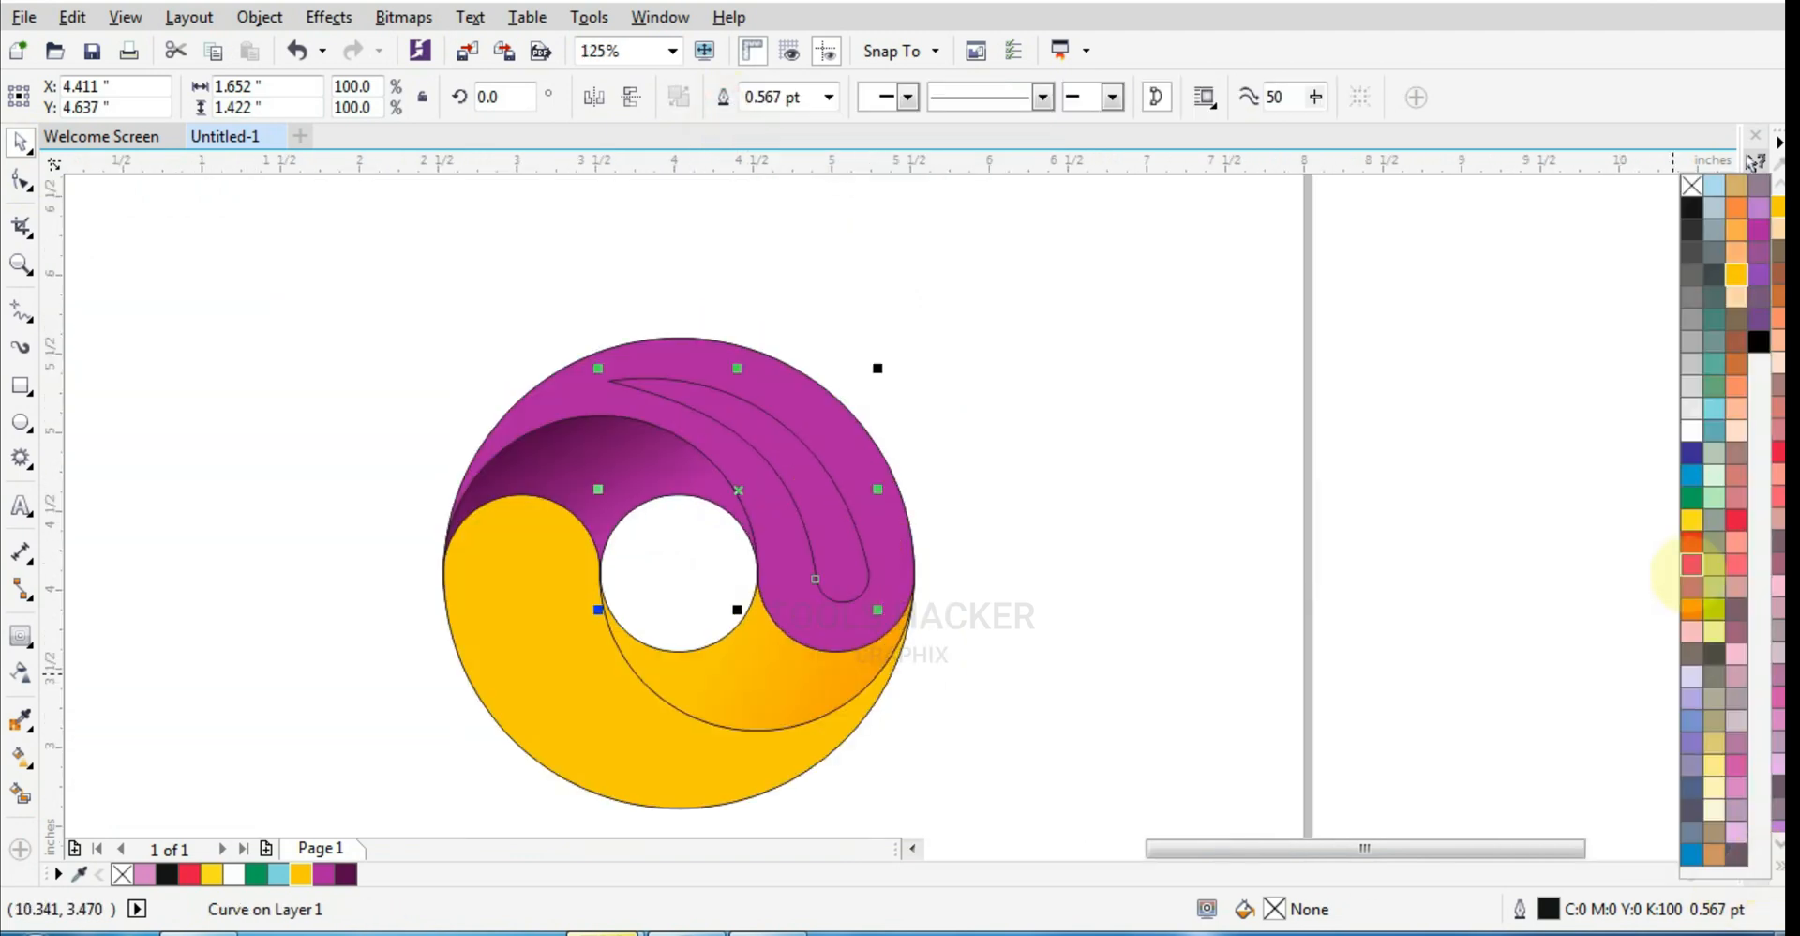
click(1691, 430)
right_click(1691, 184)
scroll(764, 522, up, 1)
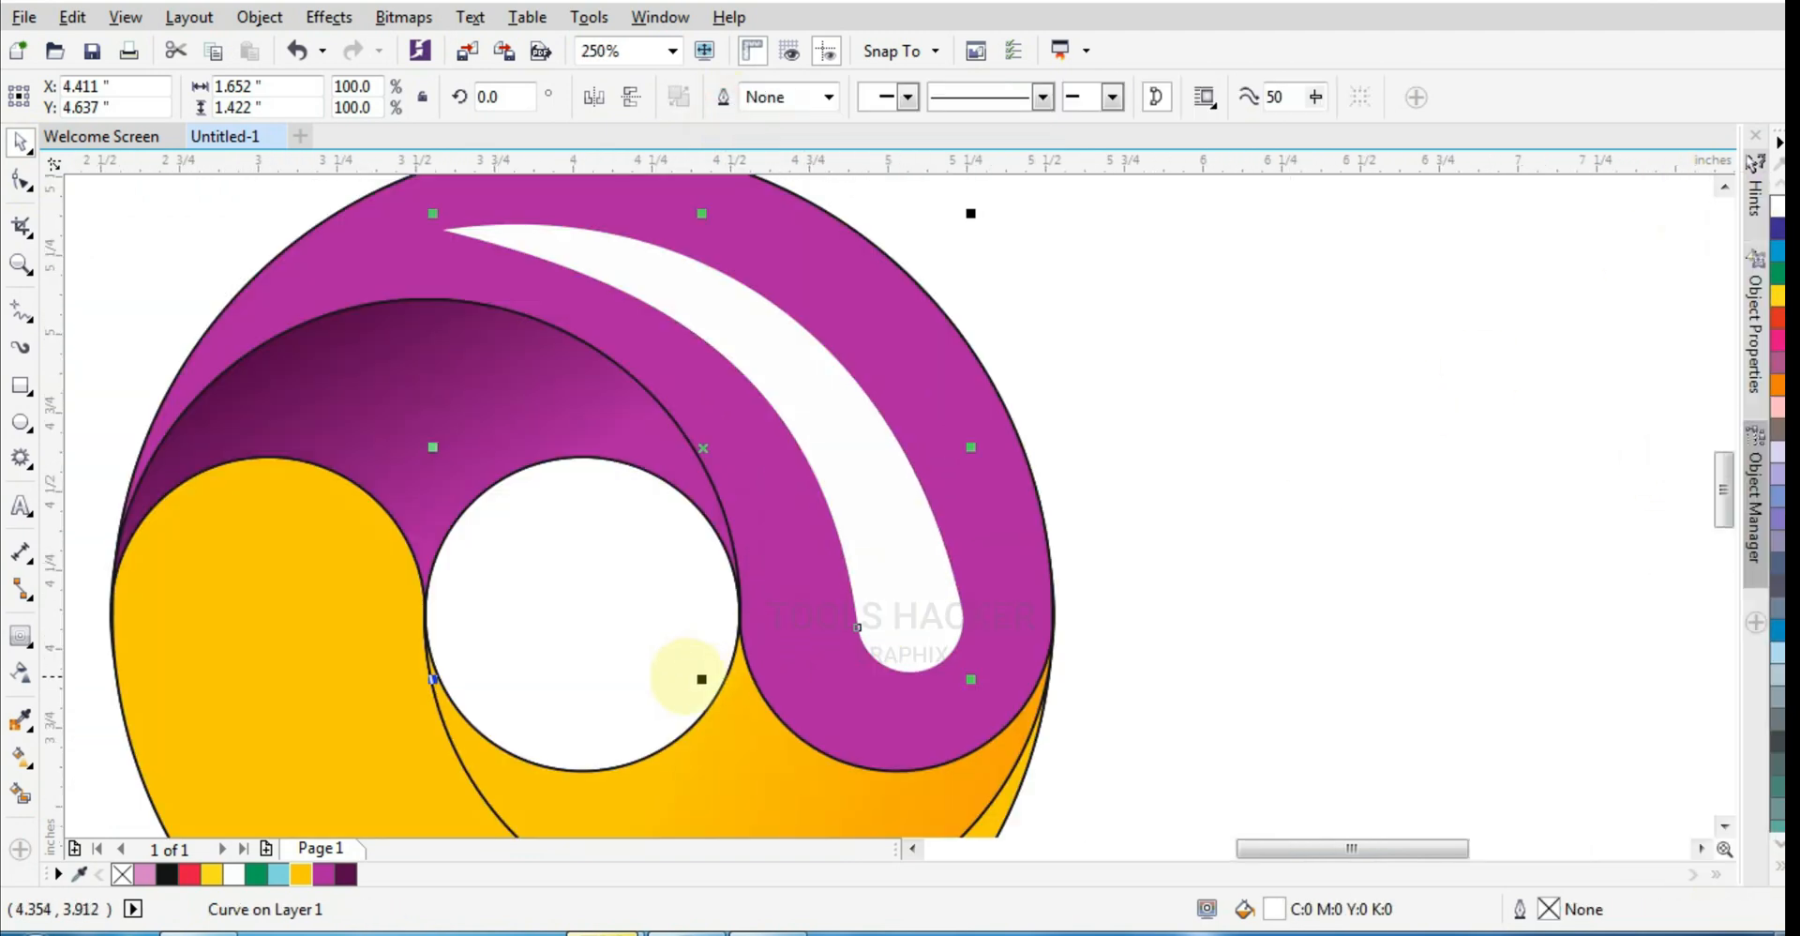
Convert the white highlight to a 300 dpi bitmap in RGB Color (24-bit) mode with a transparent background
scroll(885, 572, down, 1)
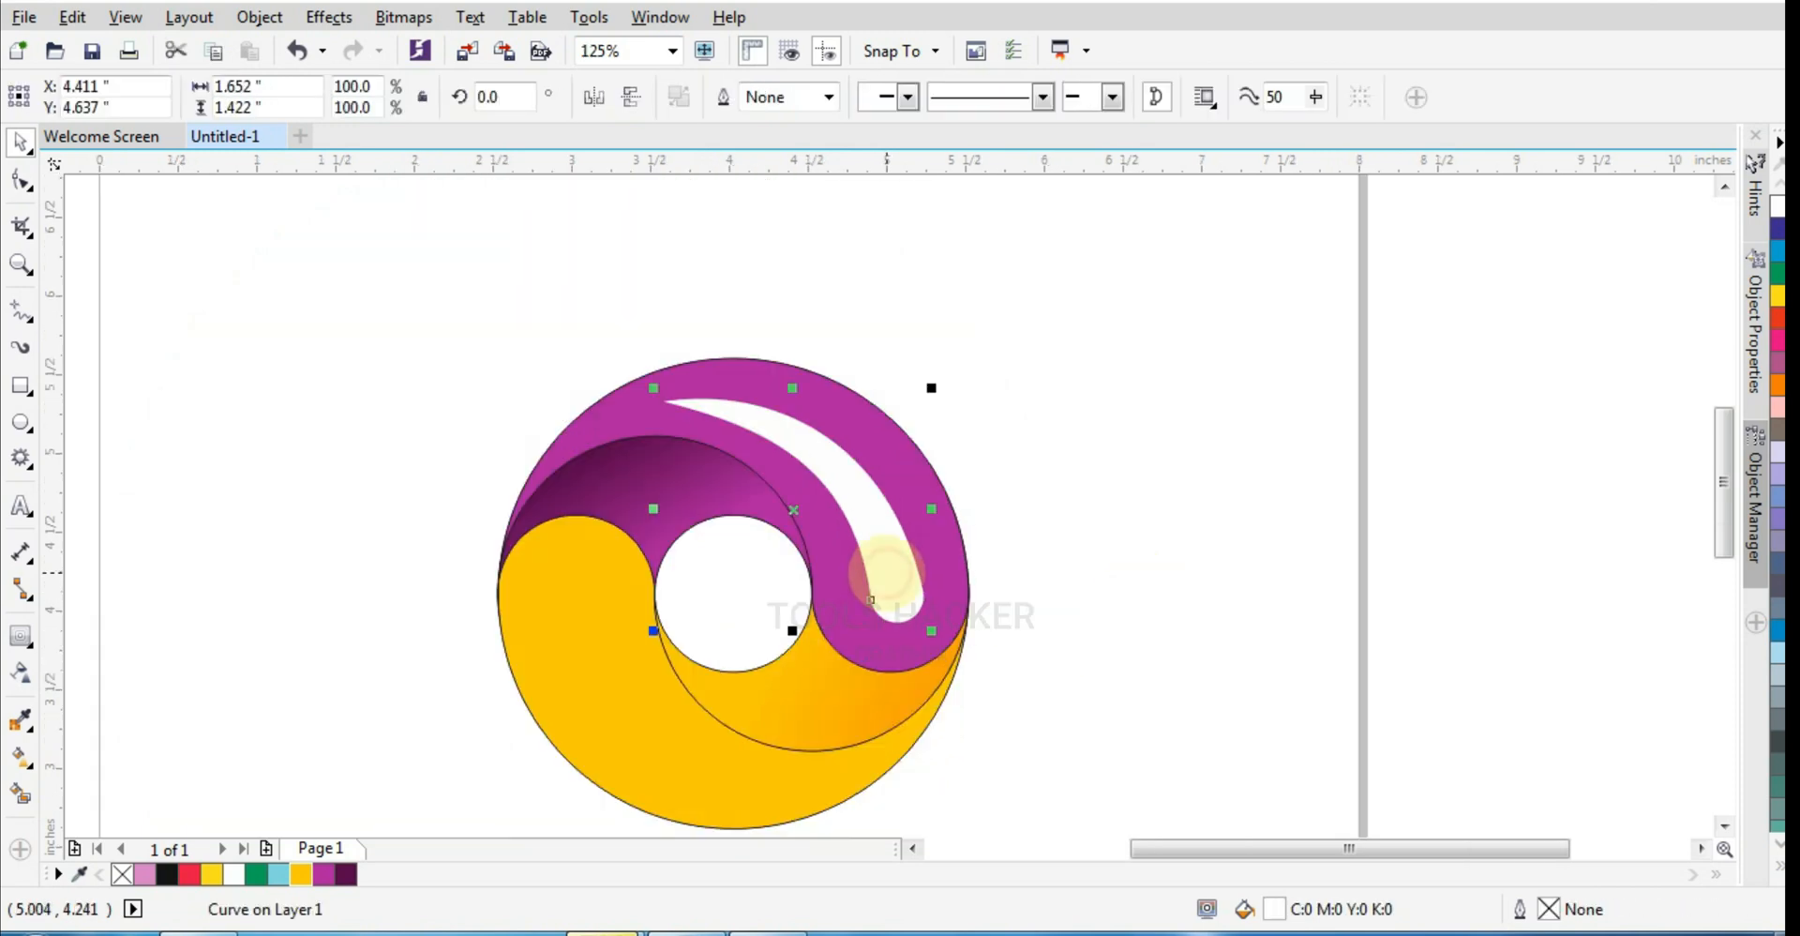
key(alt+b)
key(c)
click(937, 391)
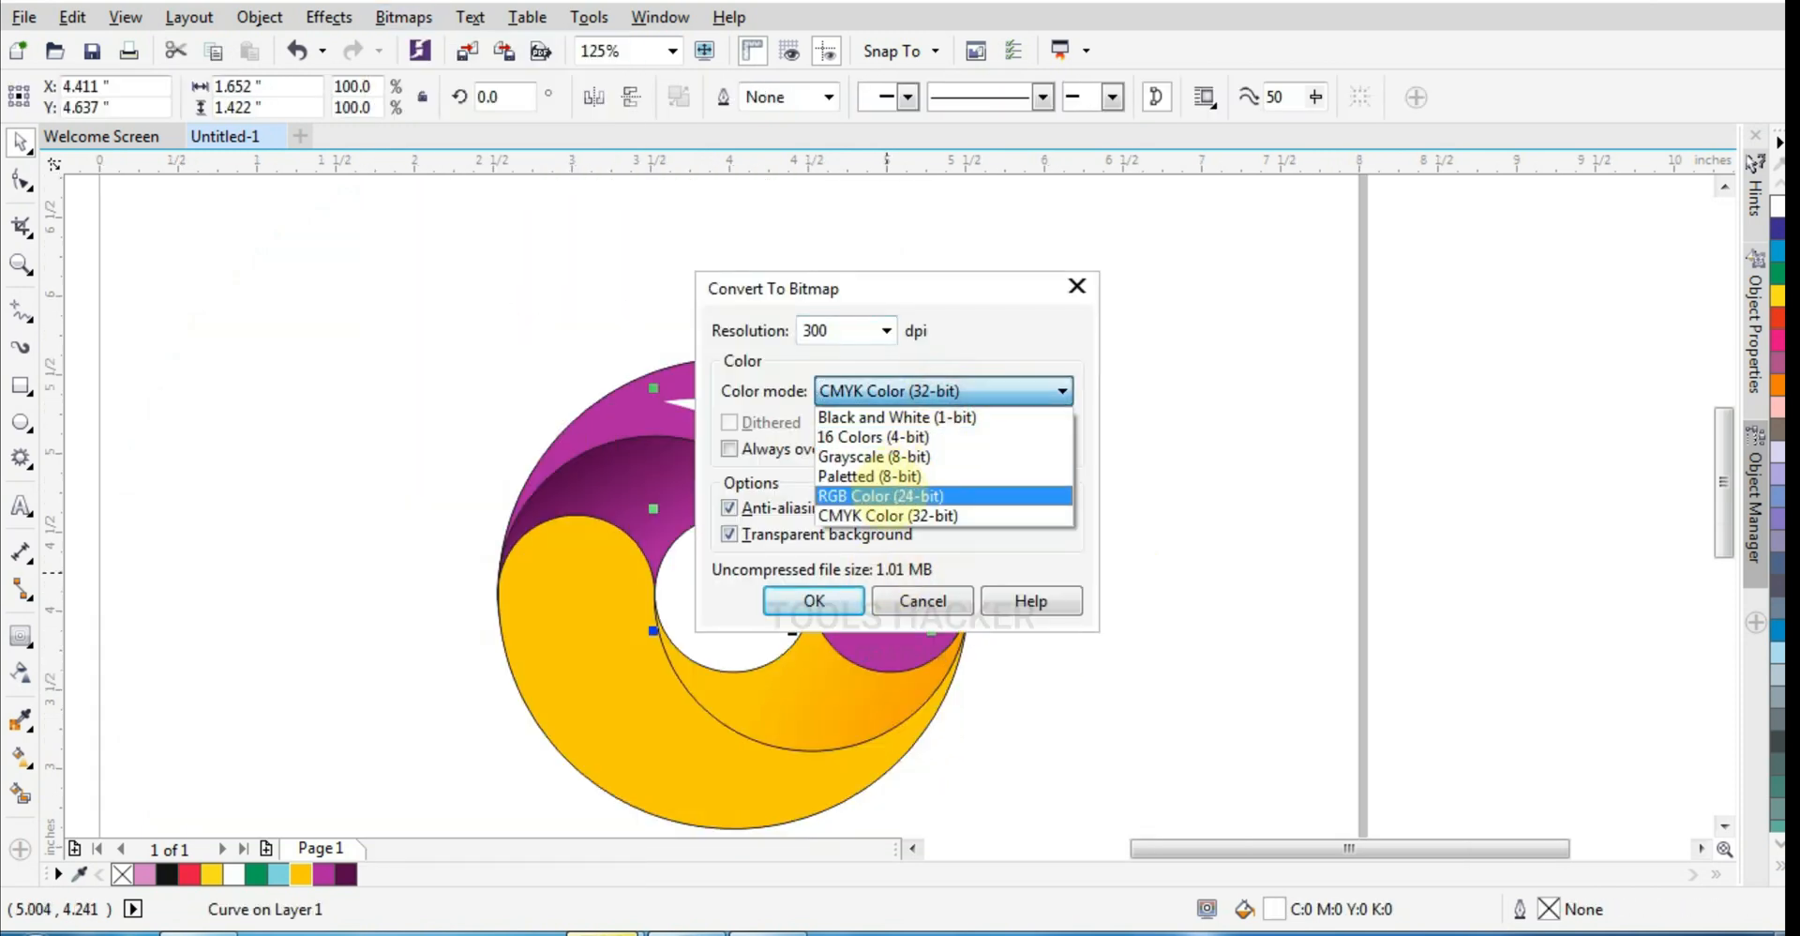
click(928, 498)
key(Return)
Apply a Gaussian Blur with a radius of 29 pixels to the highlight bitmap
click(469, 16)
mouse_move(413, 19)
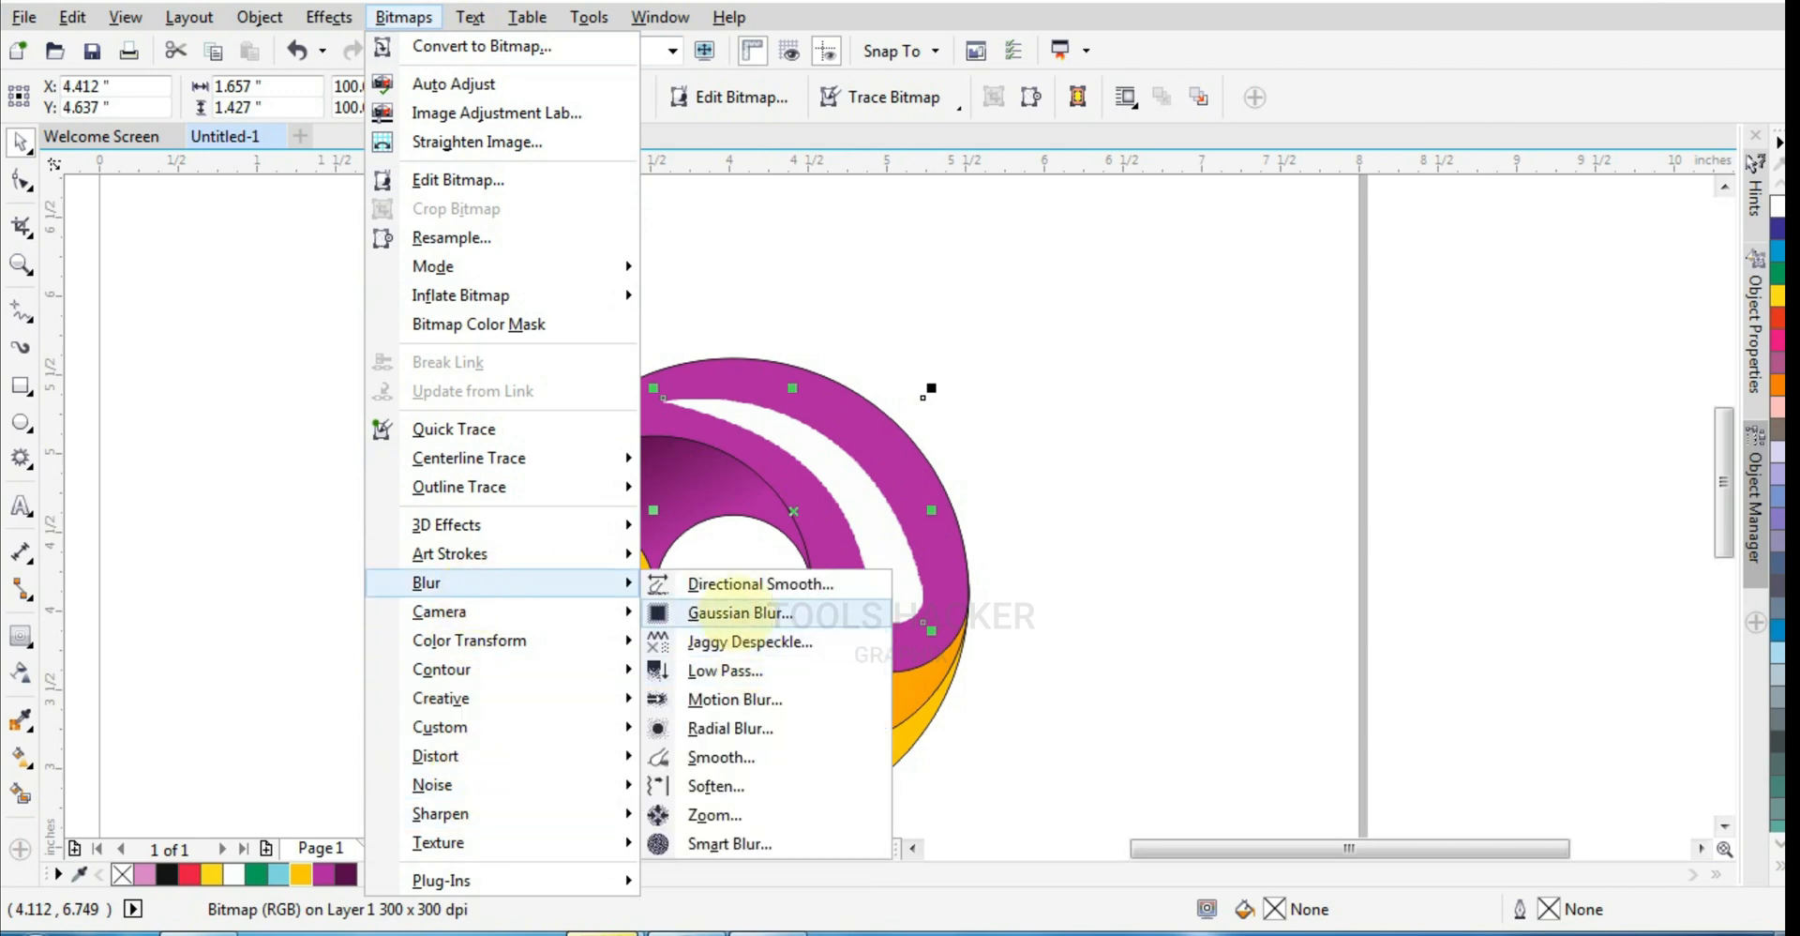
click(674, 649)
drag(939, 350, 1096, 119)
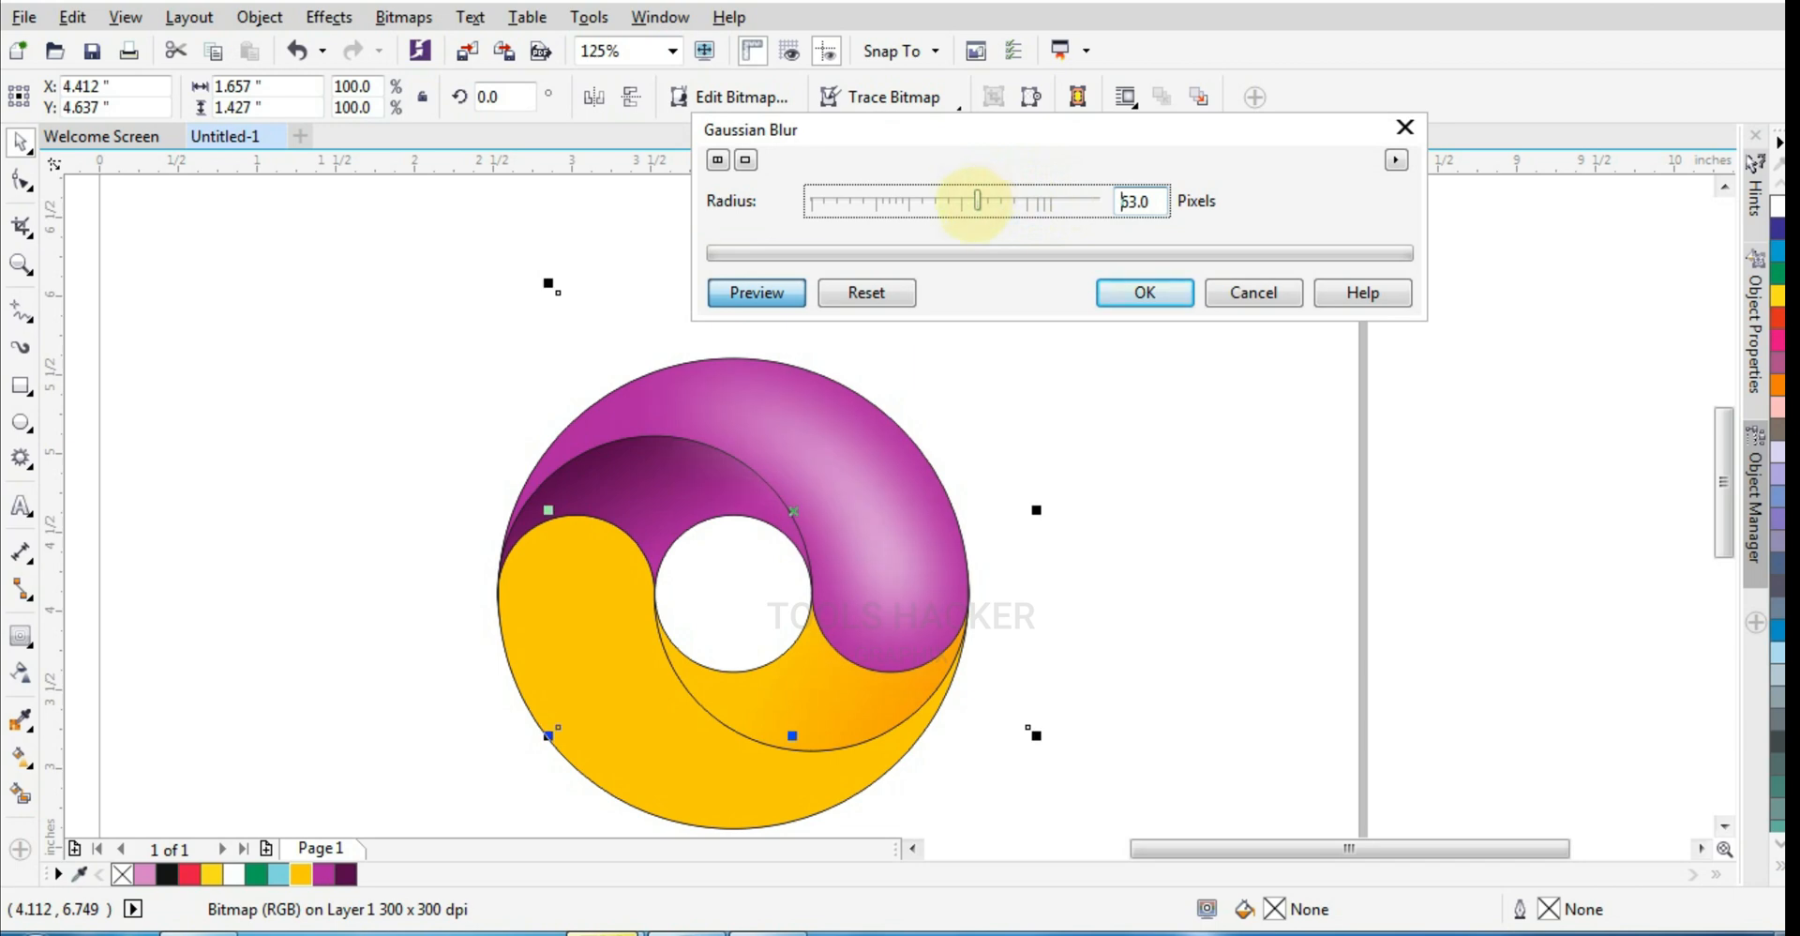
drag(977, 200, 941, 200)
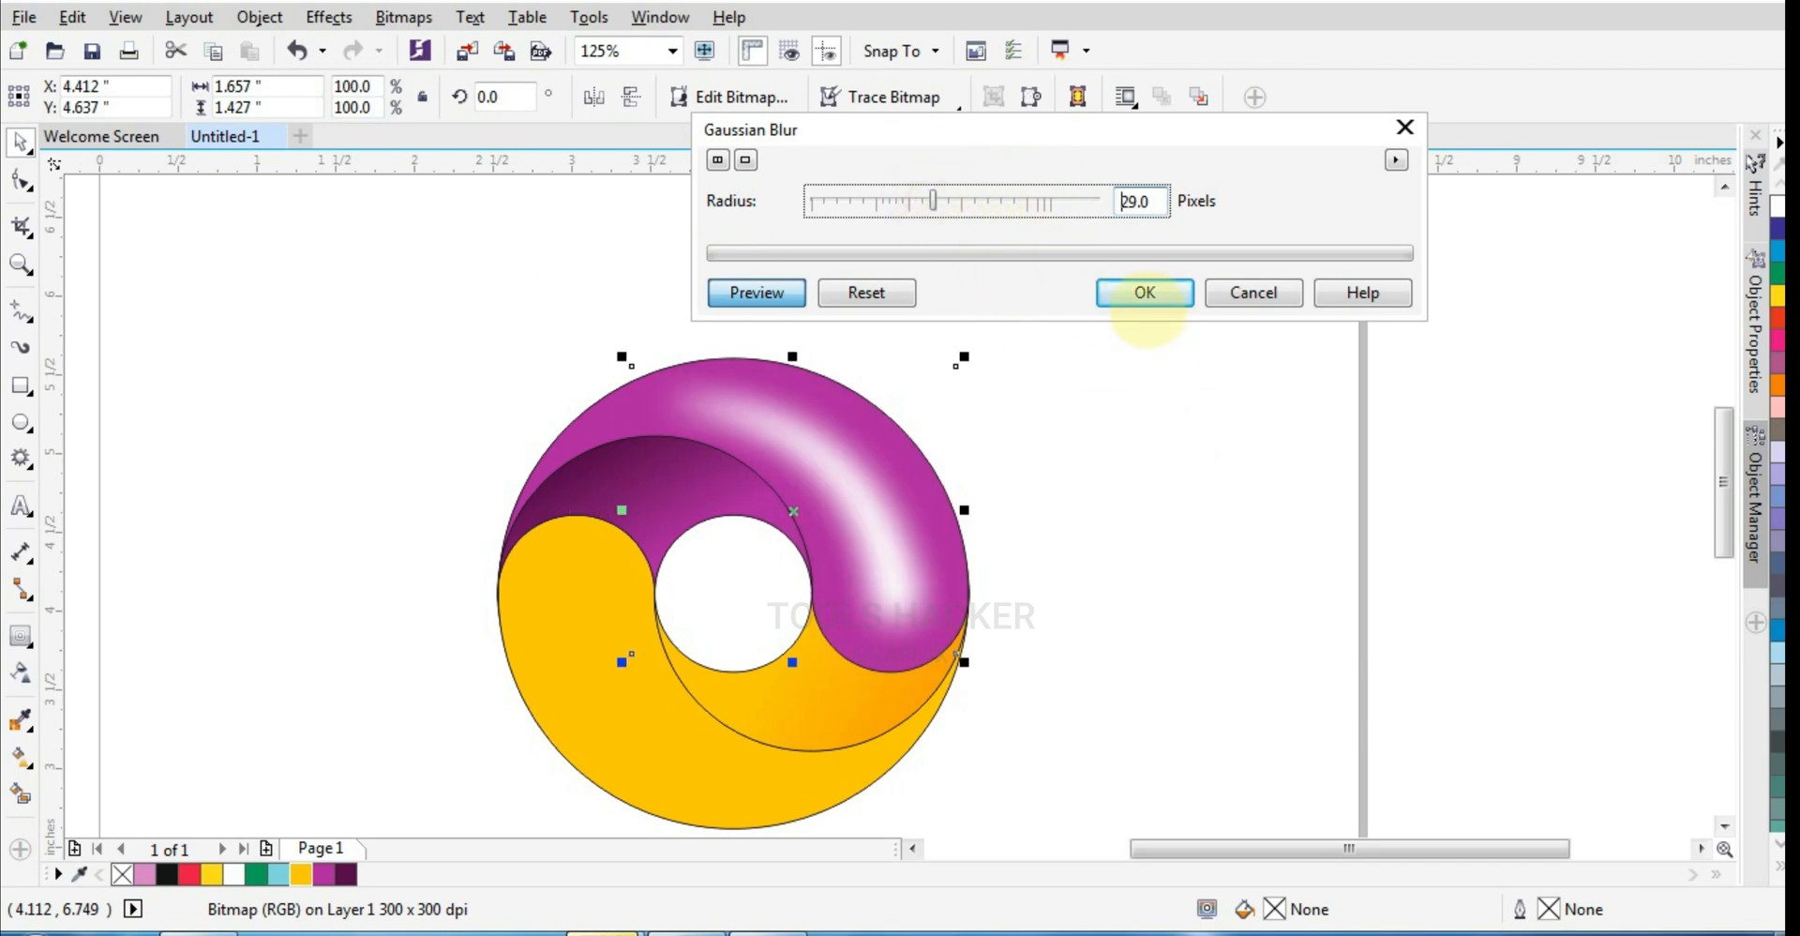
click(1153, 296)
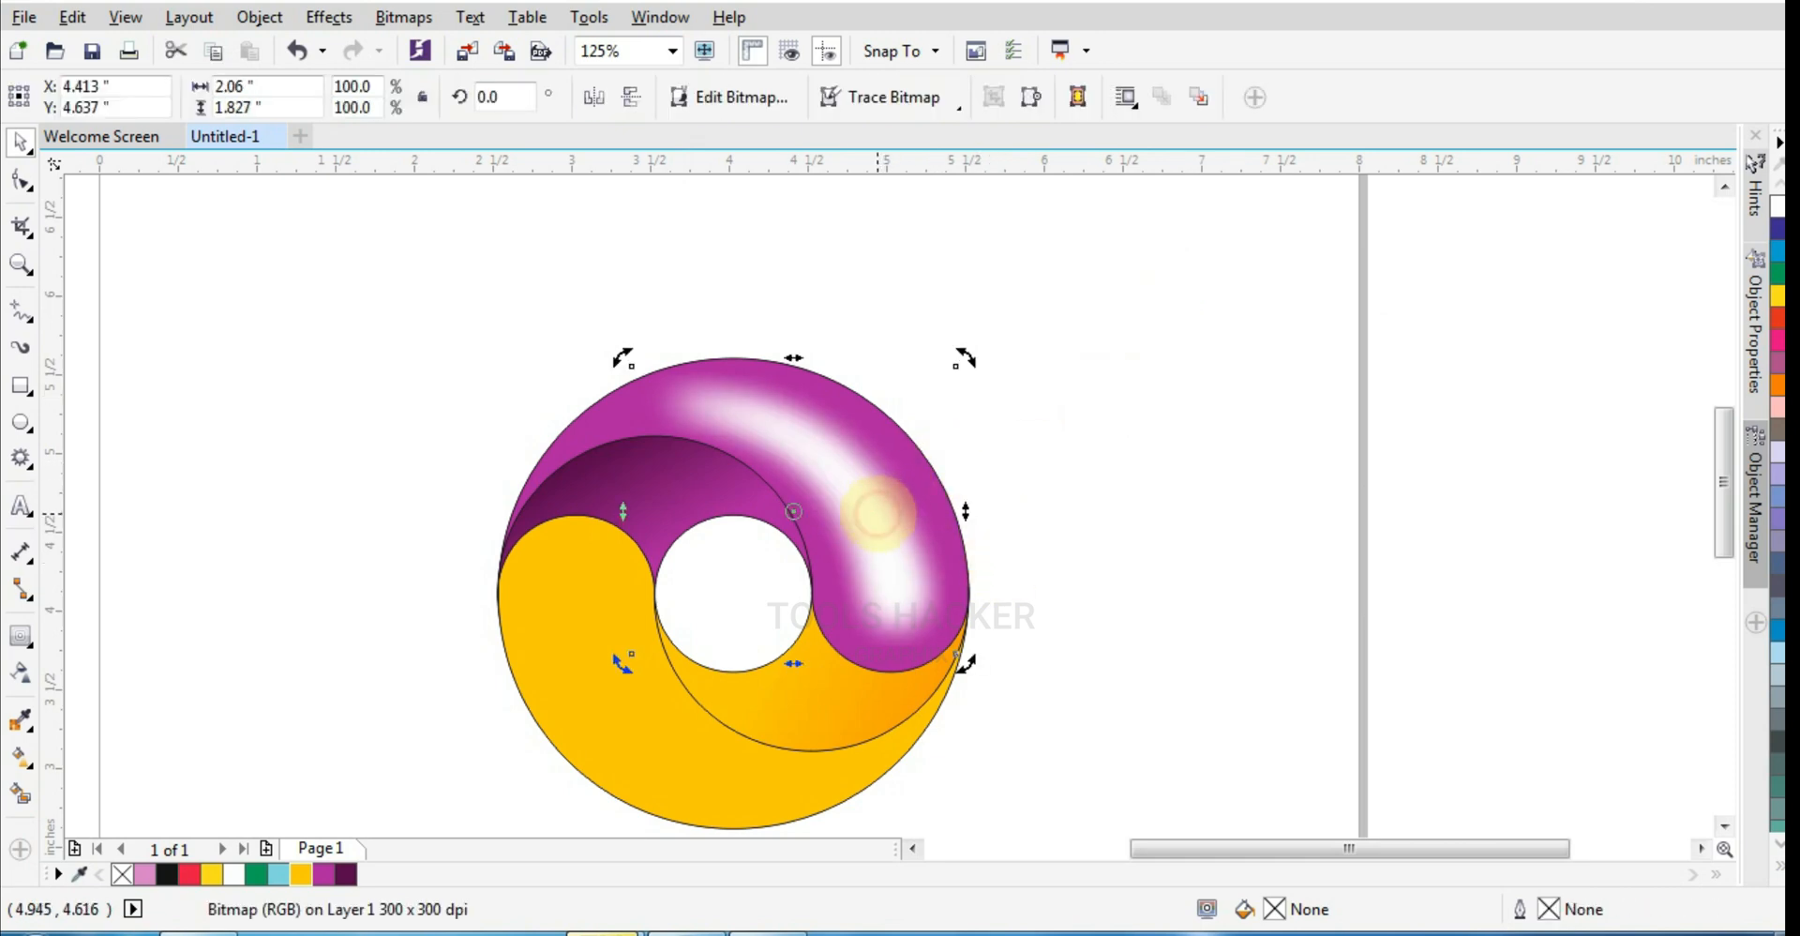
Set the highlight's rotation centre at the middle of the ring and rotate a copy half a turn onto the amber swirl
drag(793, 511, 733, 594)
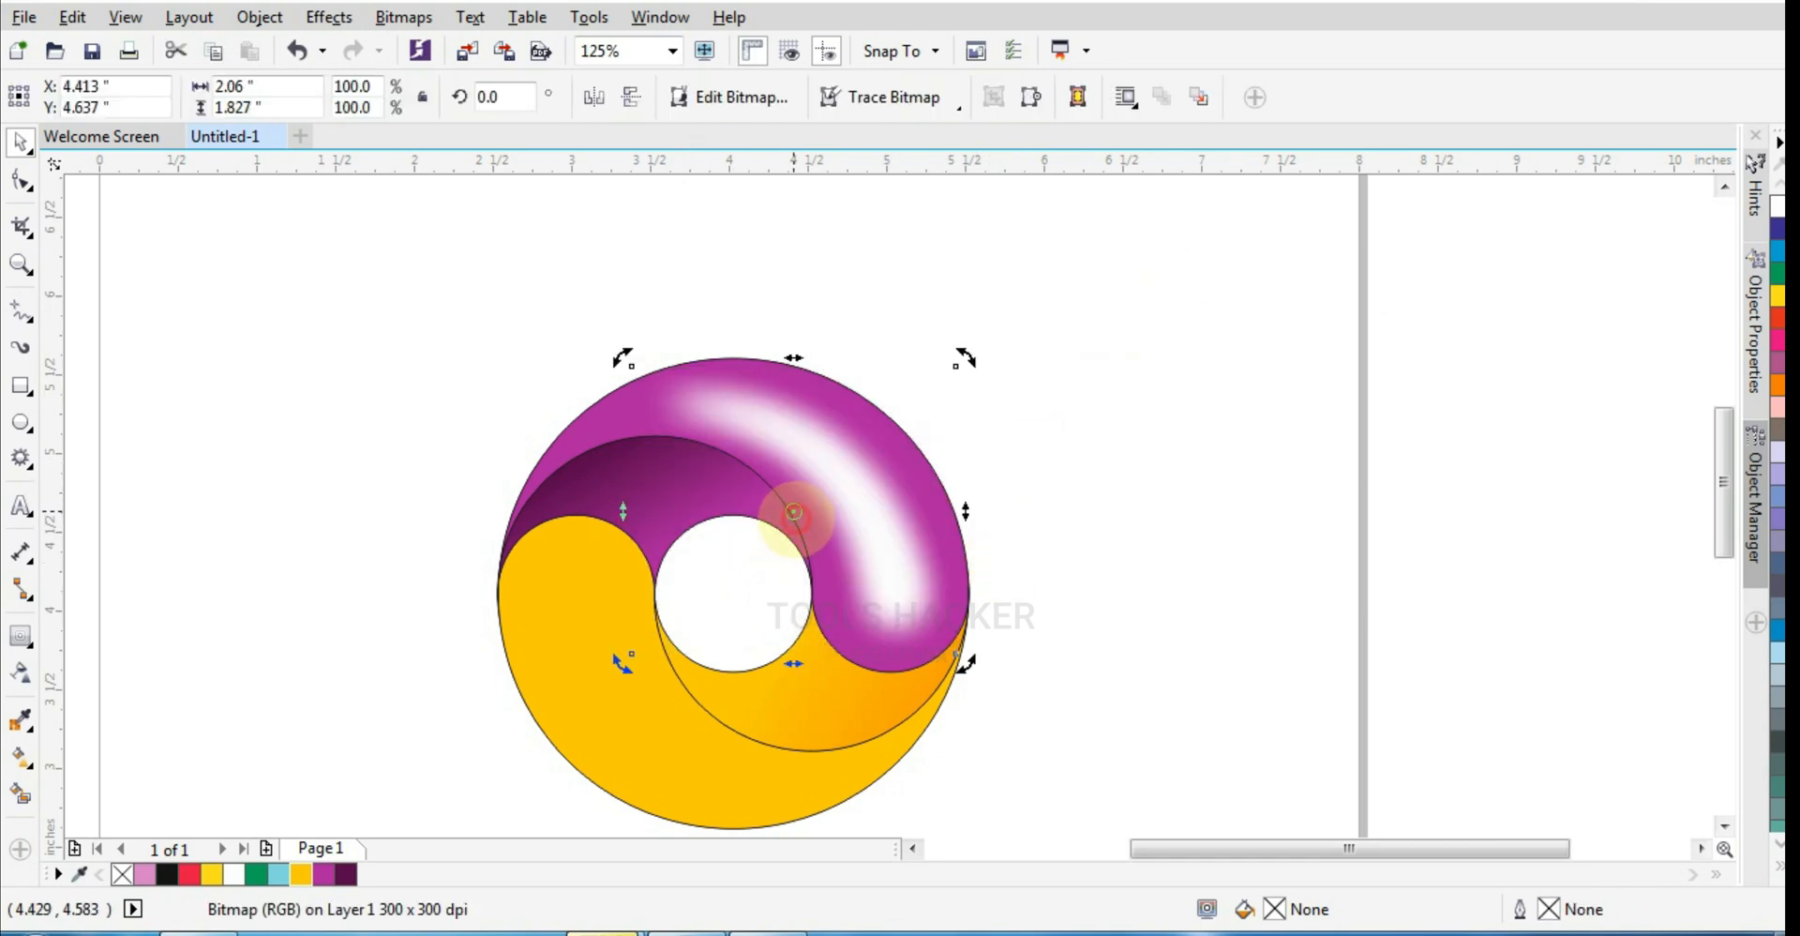
mouse_move(966, 360)
mouse_down()
mouse_move(899, 778)
mouse_move(502, 827)
mouse_up()
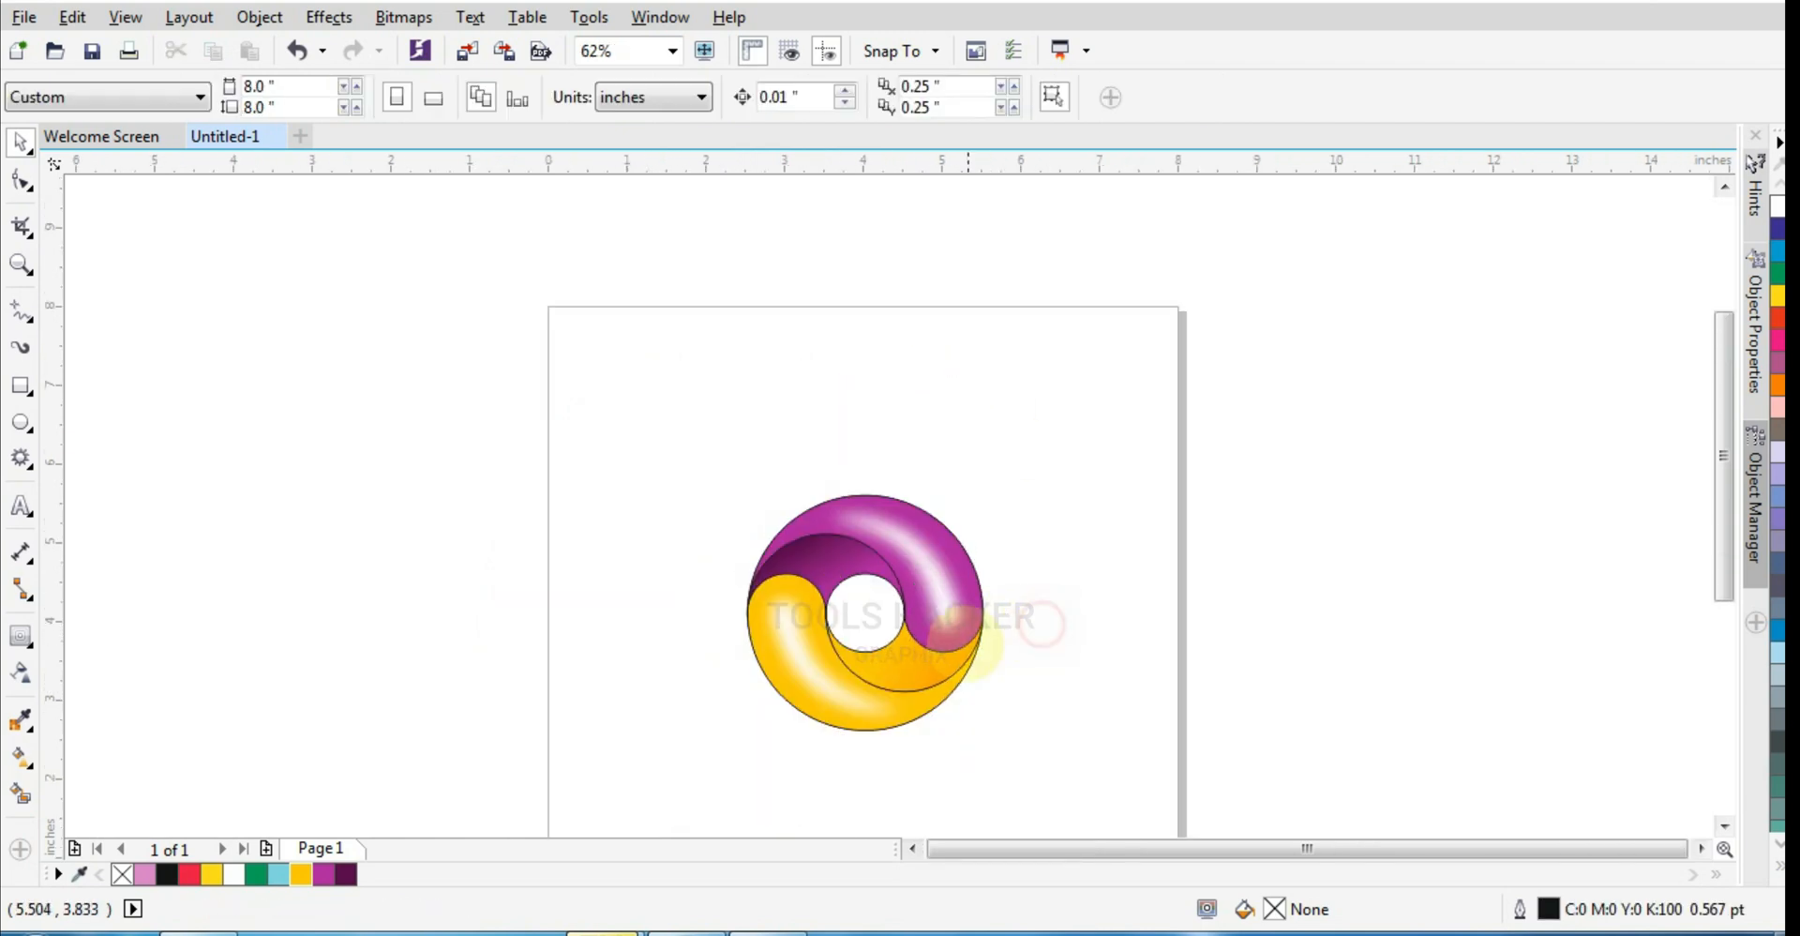
Remove the outline from all objects of the logo
scroll(1024, 622, up, 1)
key(ctrl+a)
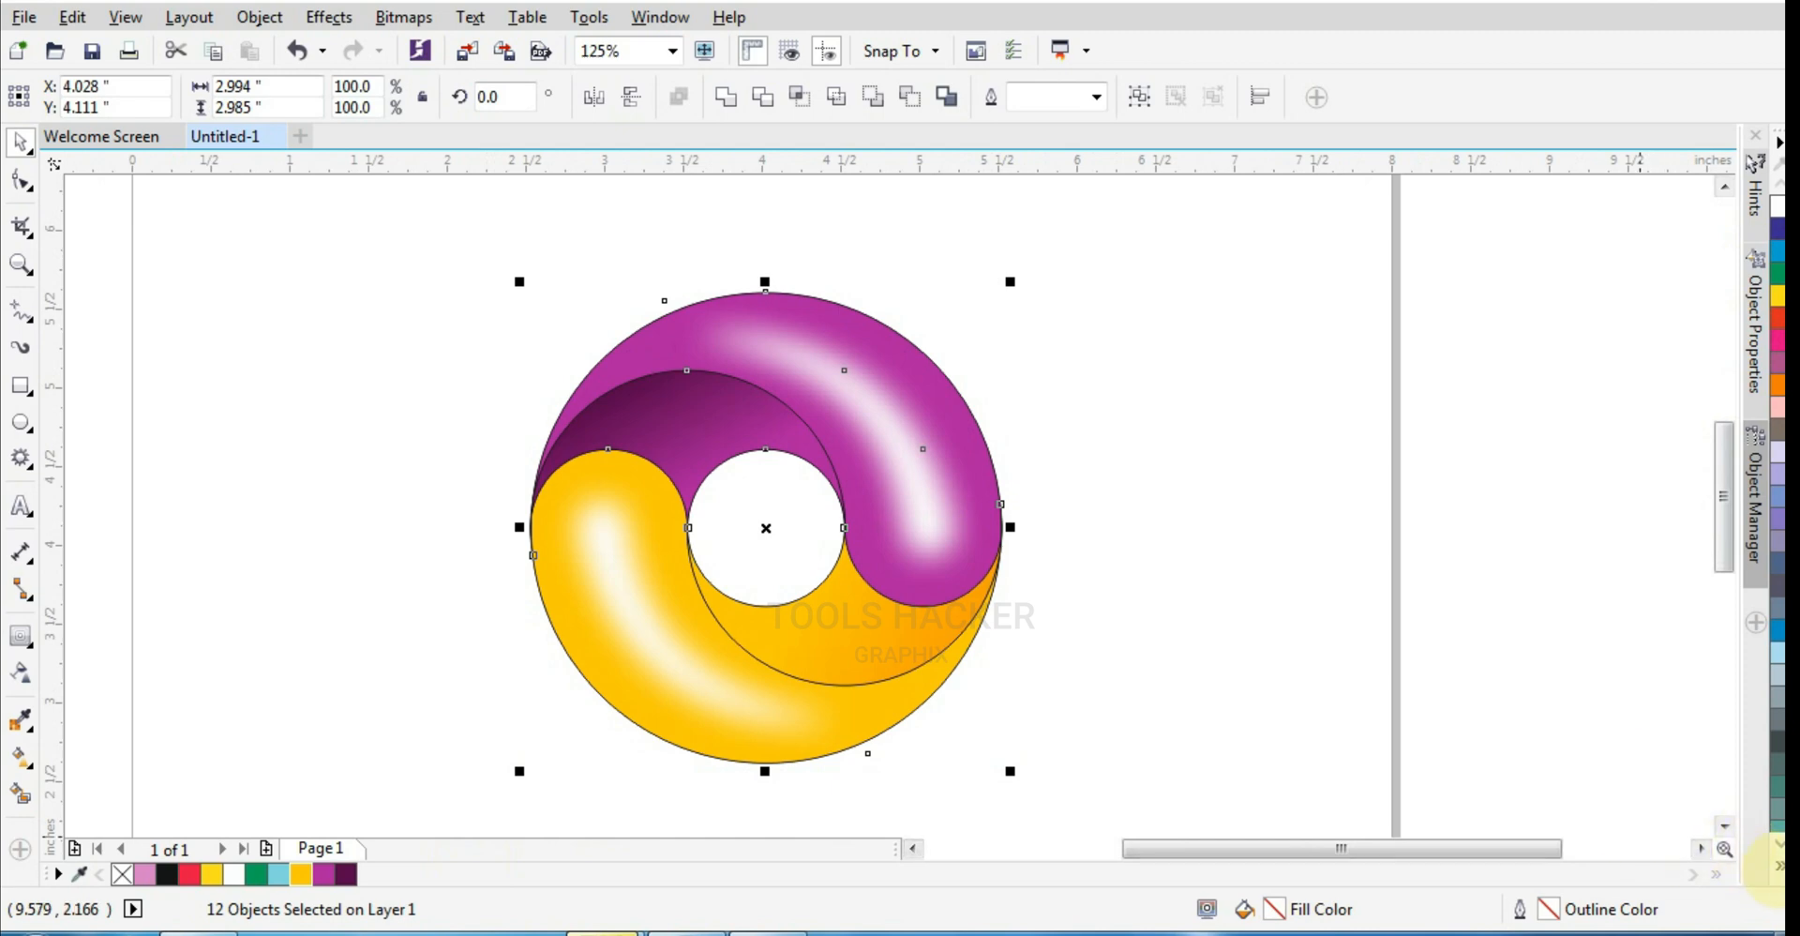
click(1778, 865)
click(1157, 594)
Fill the large outer amber swirl with blue (C100 M20 Y0 K0)
click(894, 708)
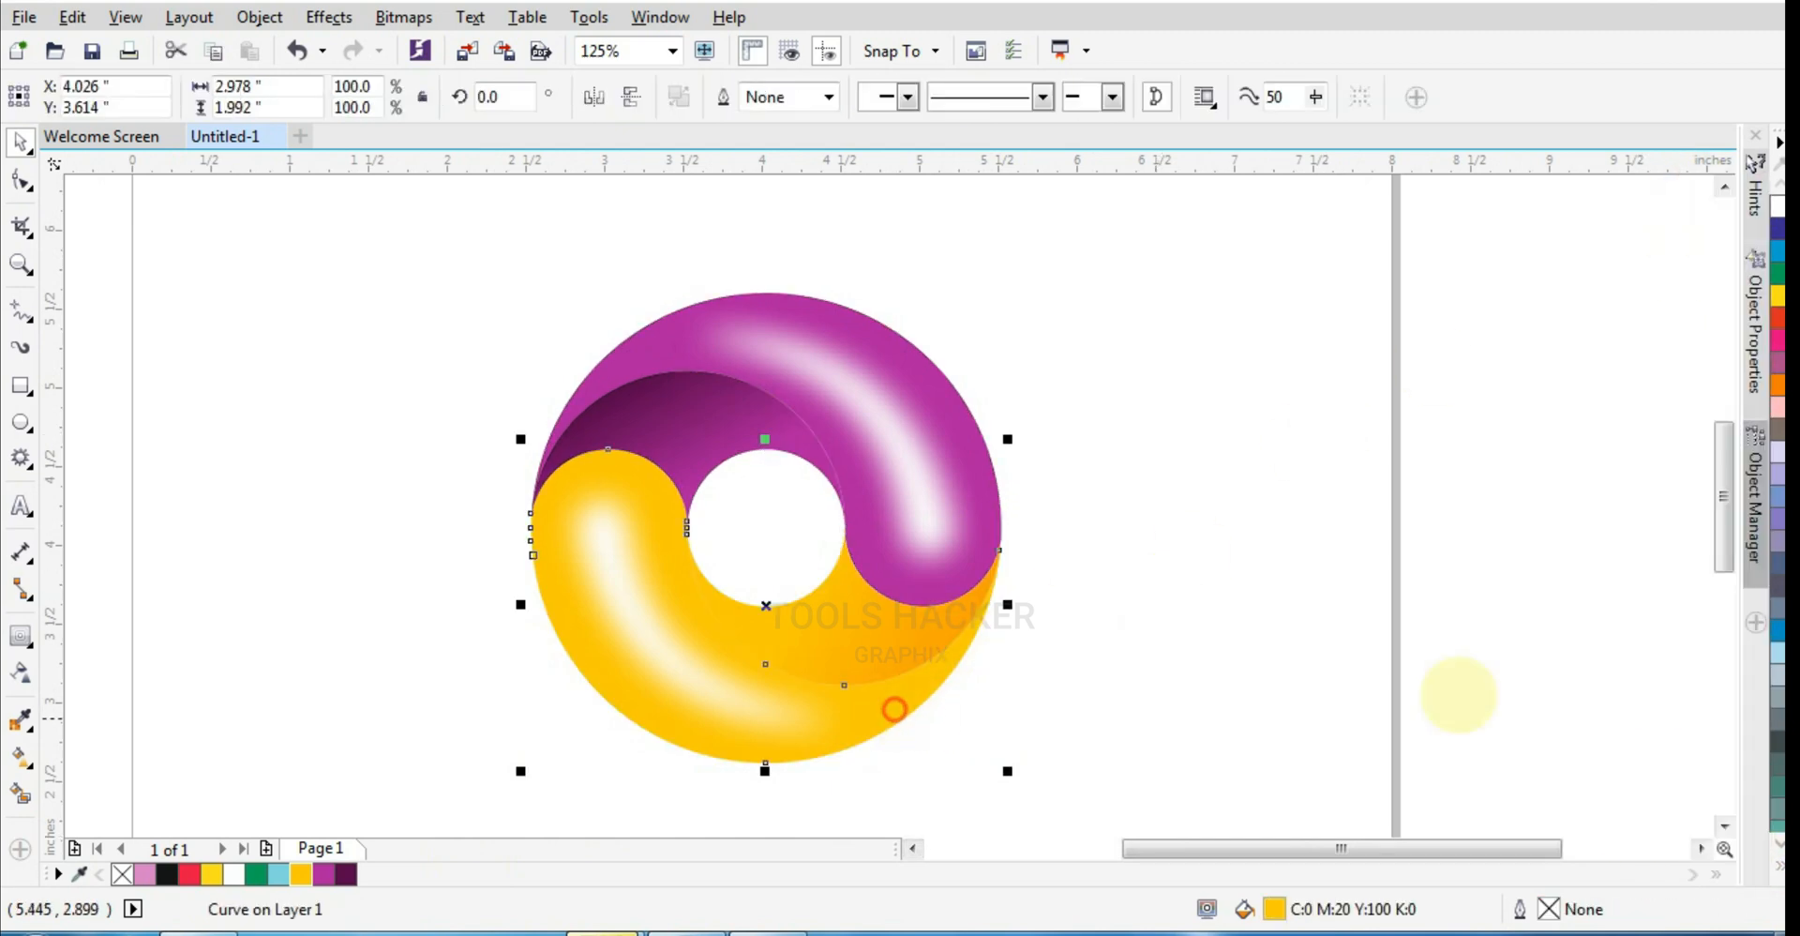
click(1777, 382)
click(1776, 625)
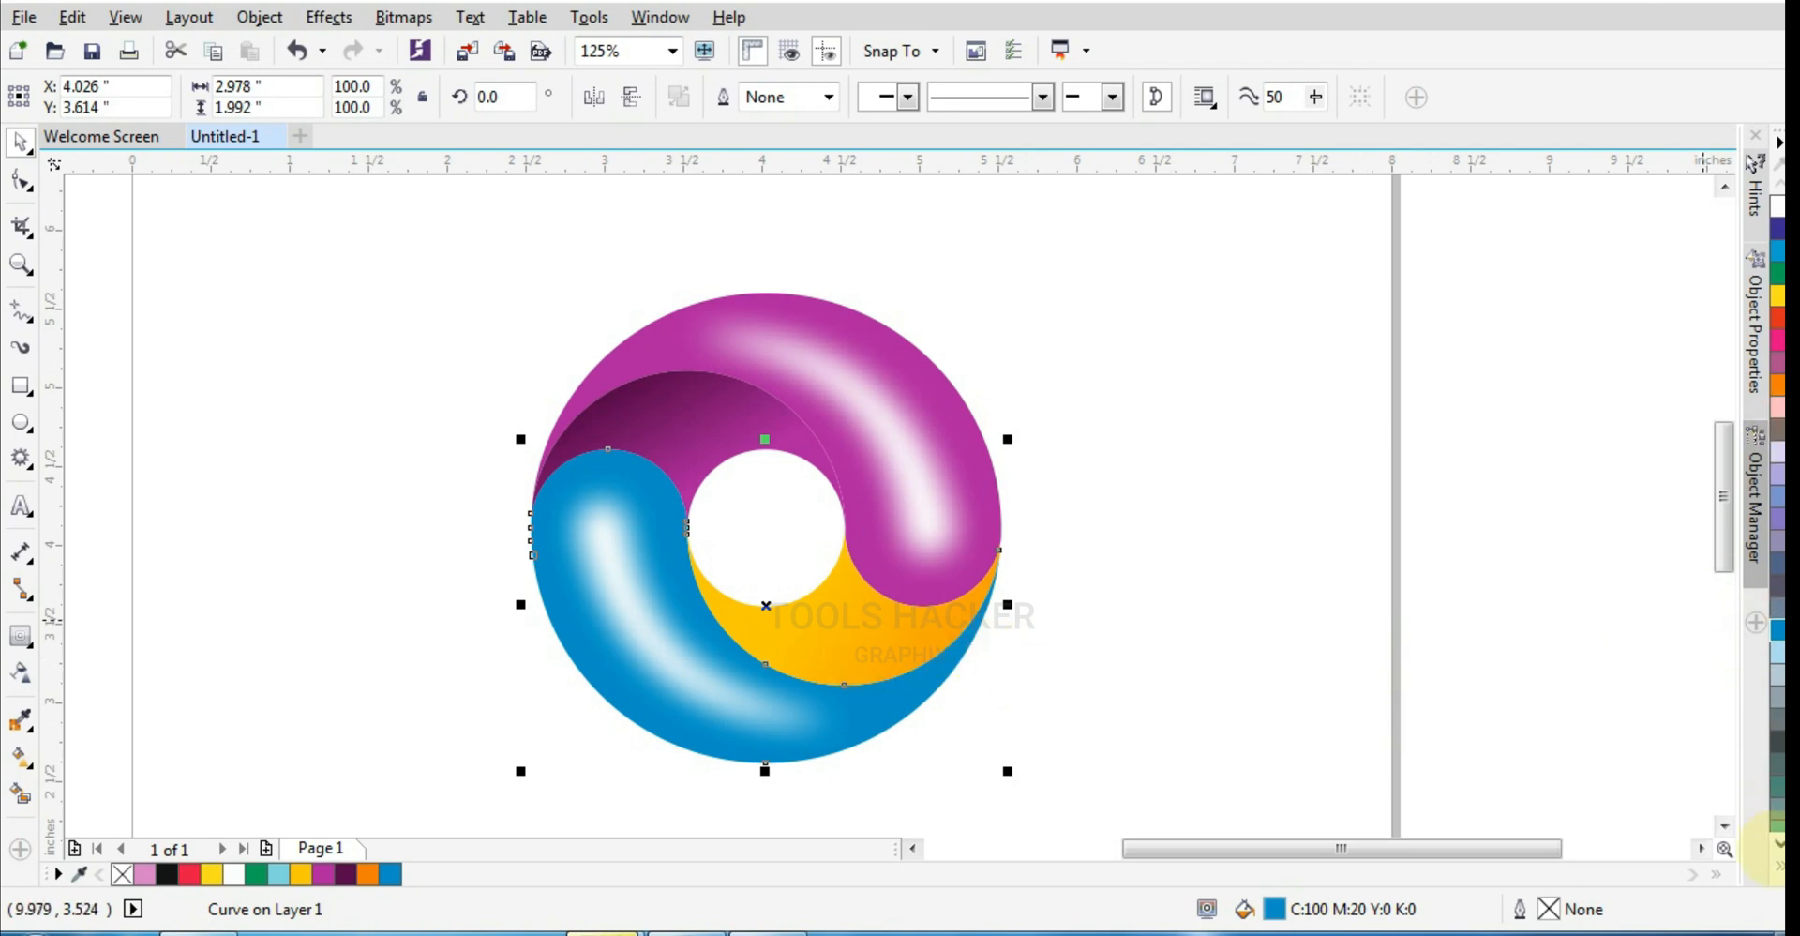
Try alternative palette fills, including green (C100 M0 Y100 K0), on the large outer swirl
click(1776, 843)
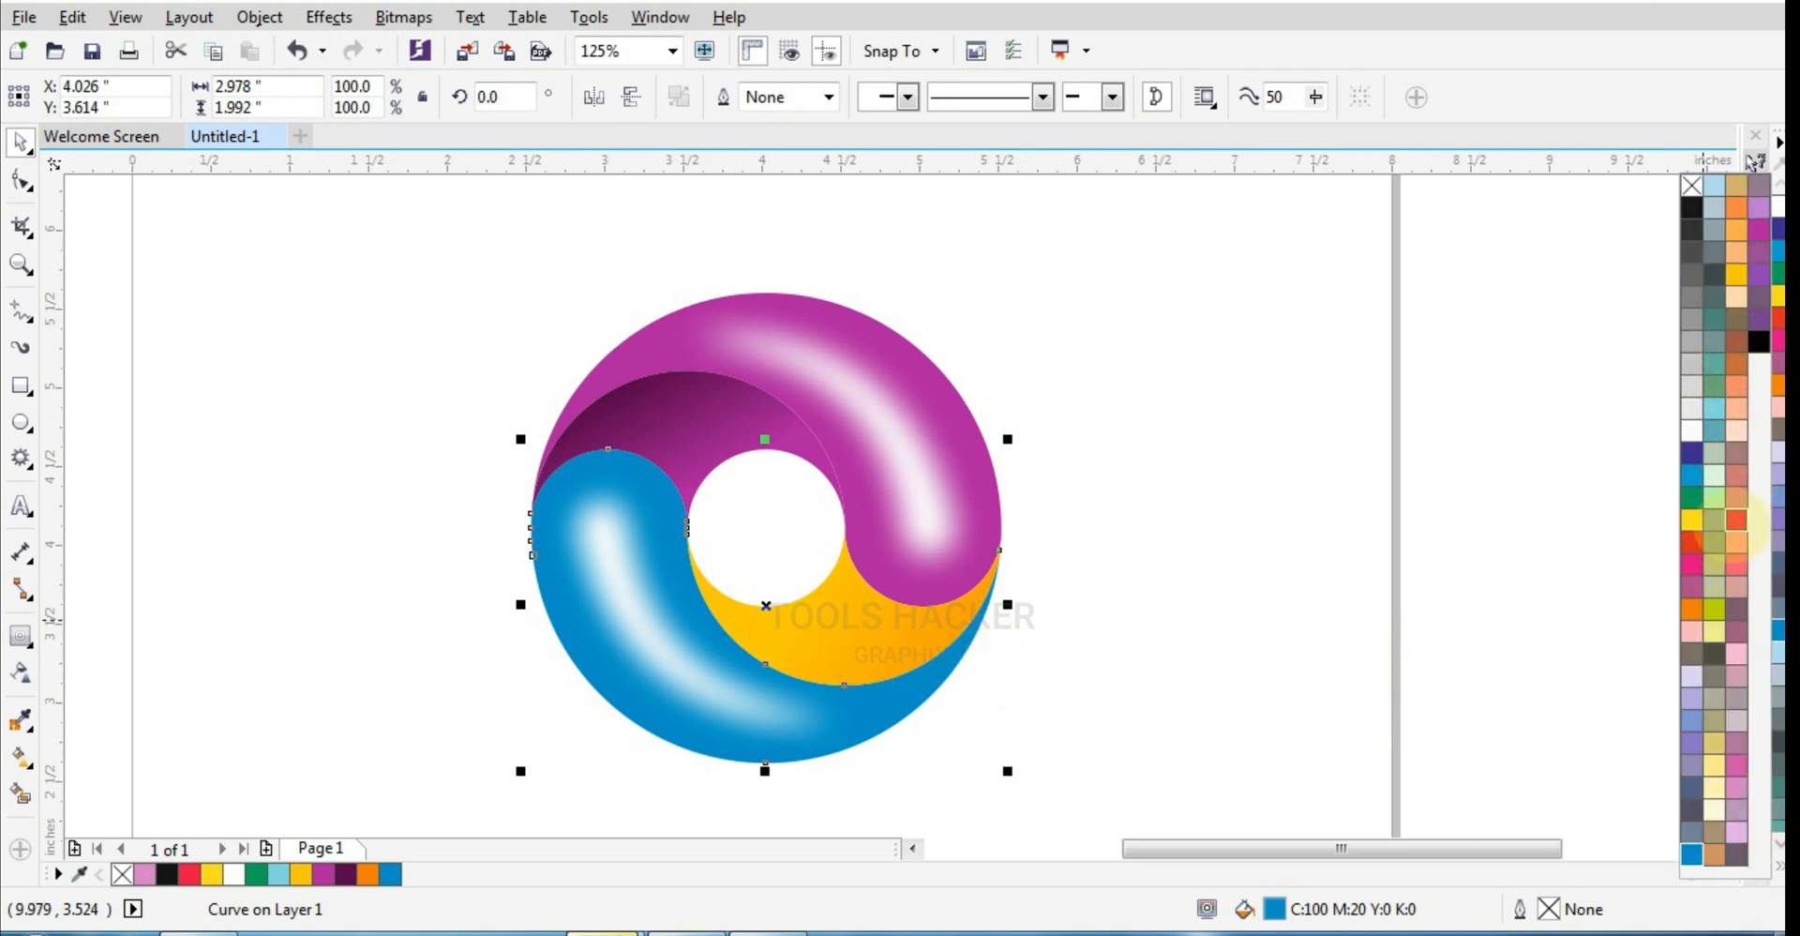
click(1736, 523)
click(1690, 497)
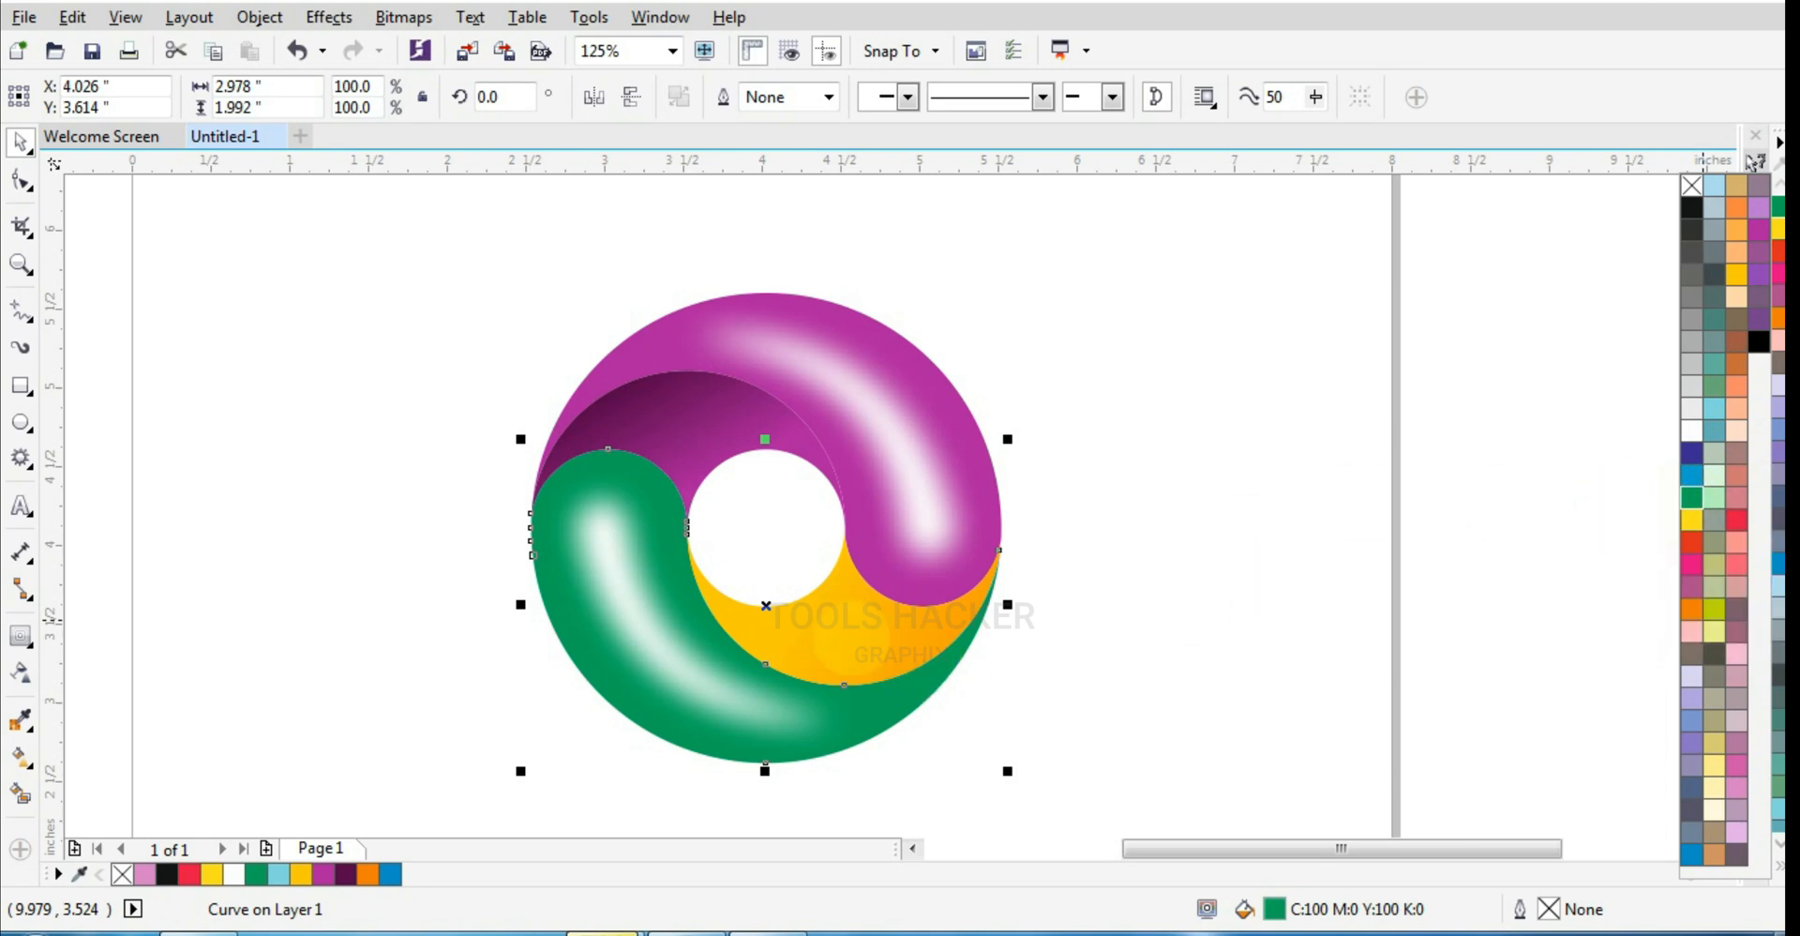
click(850, 637)
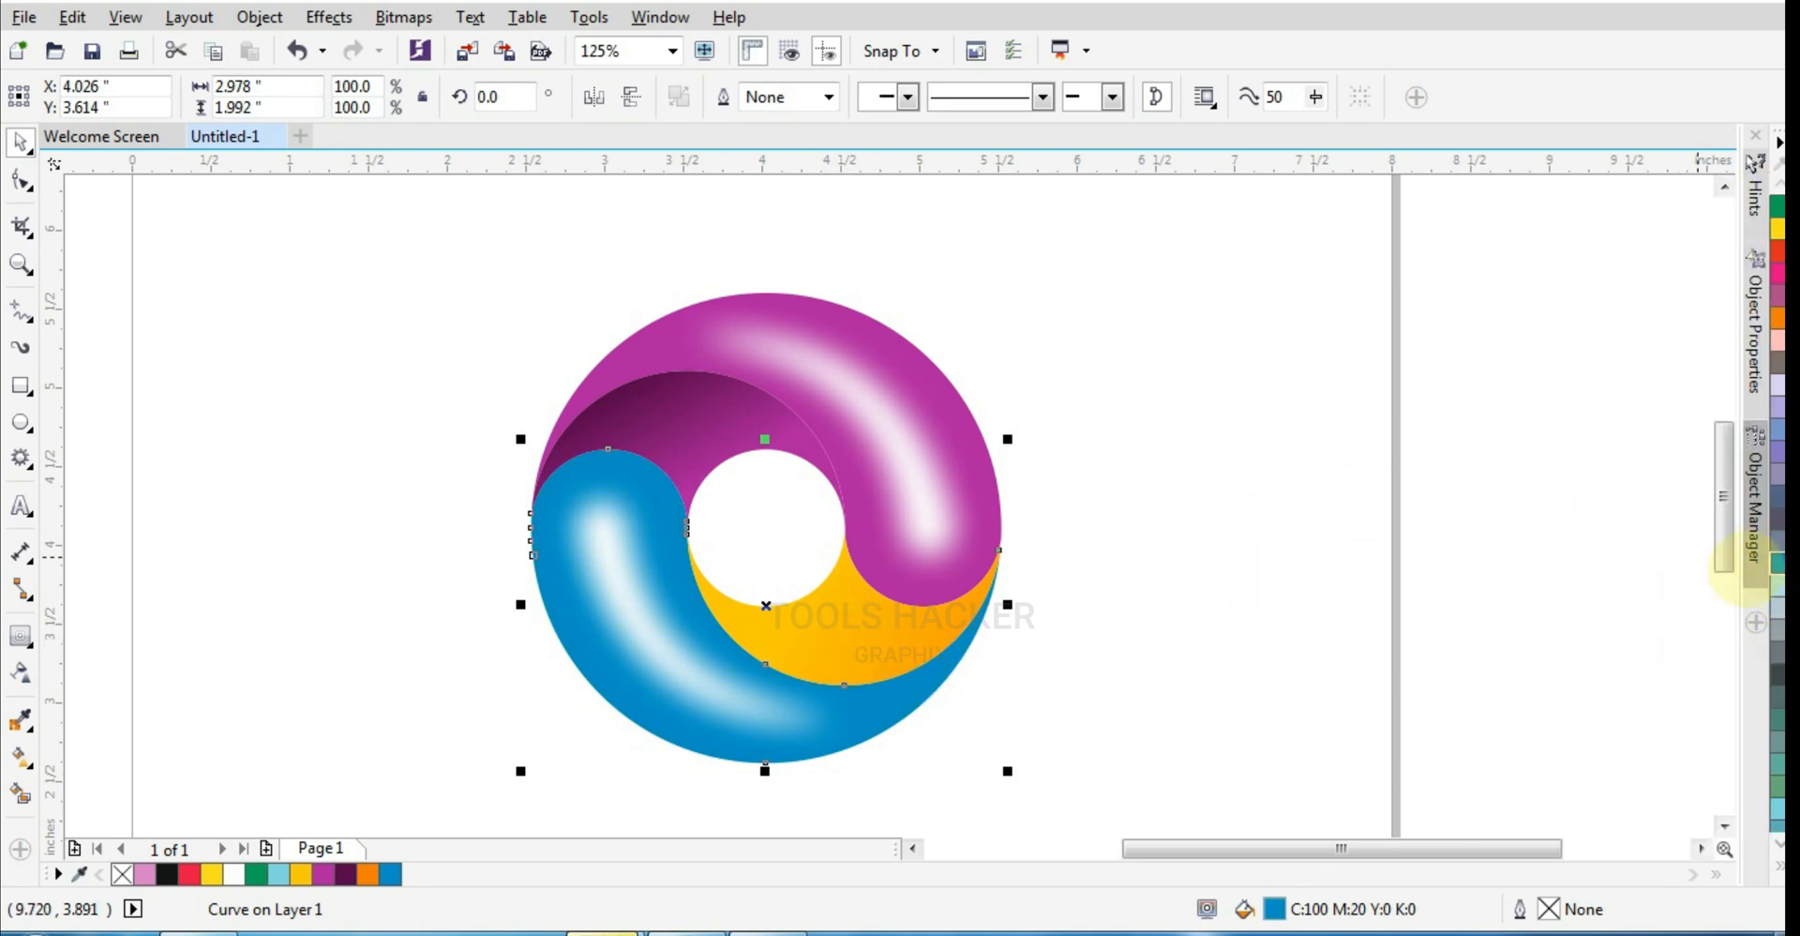
click(1451, 580)
Change the starting colour of the inner amber crescent's fountain fill to the outer swirl's blue
click(885, 633)
scroll(885, 633, up, 1)
click(20, 756)
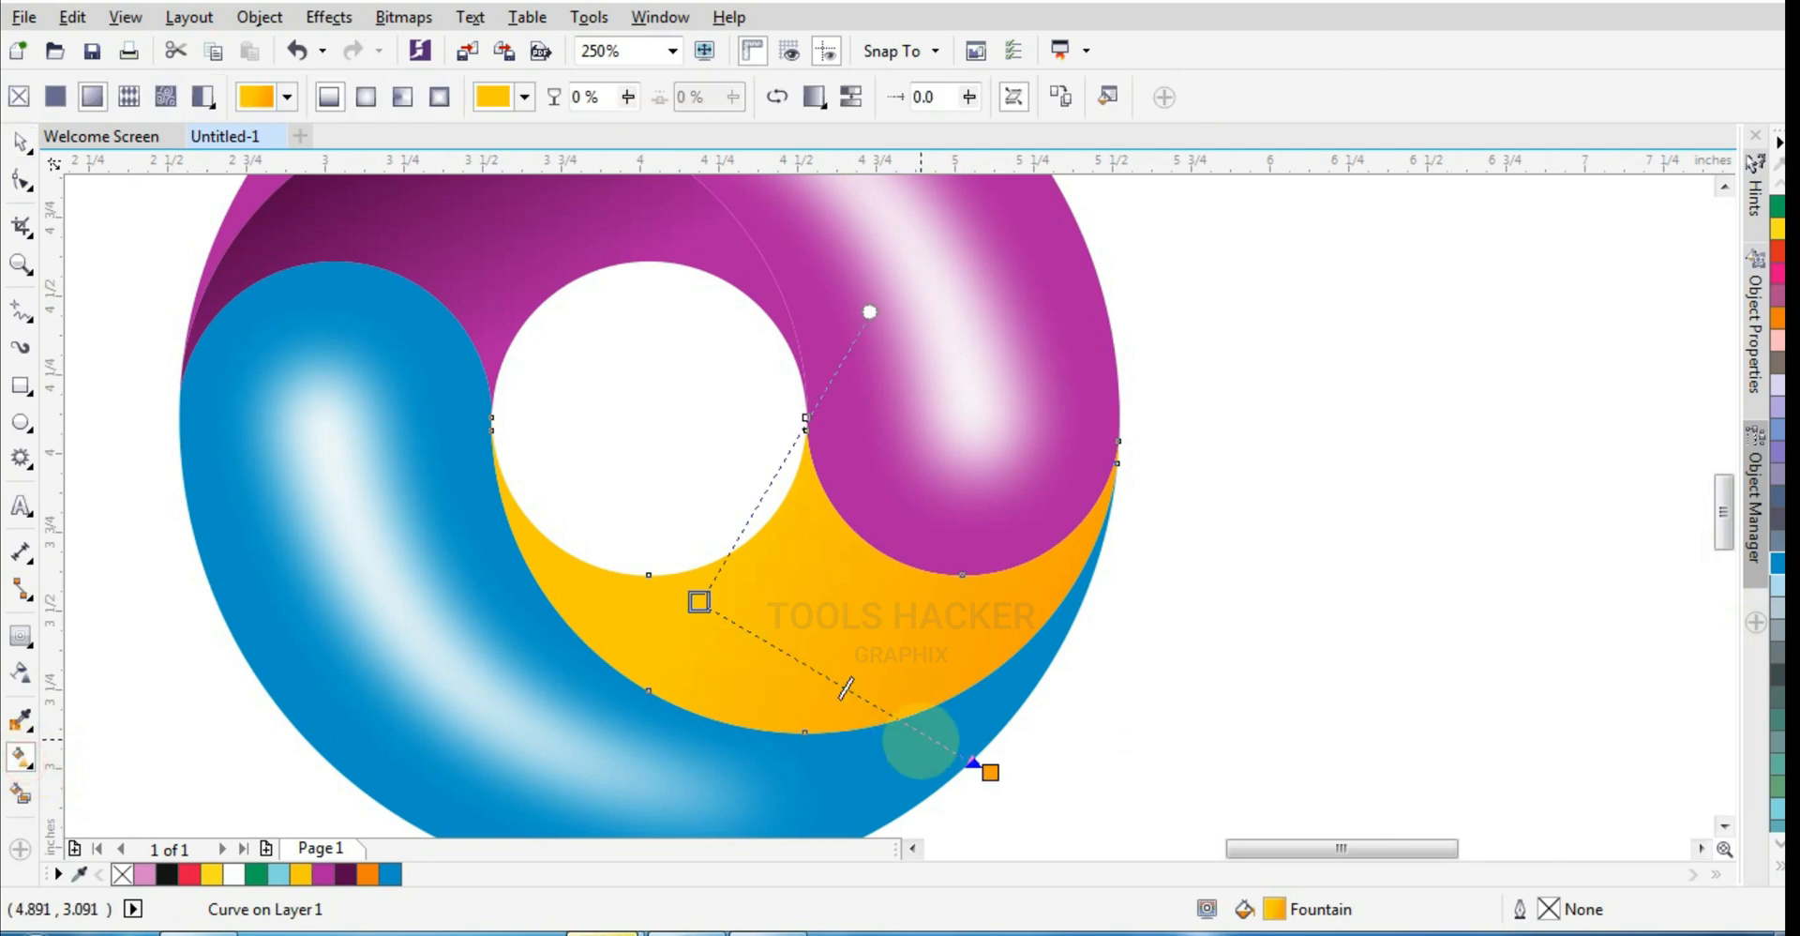
click(387, 874)
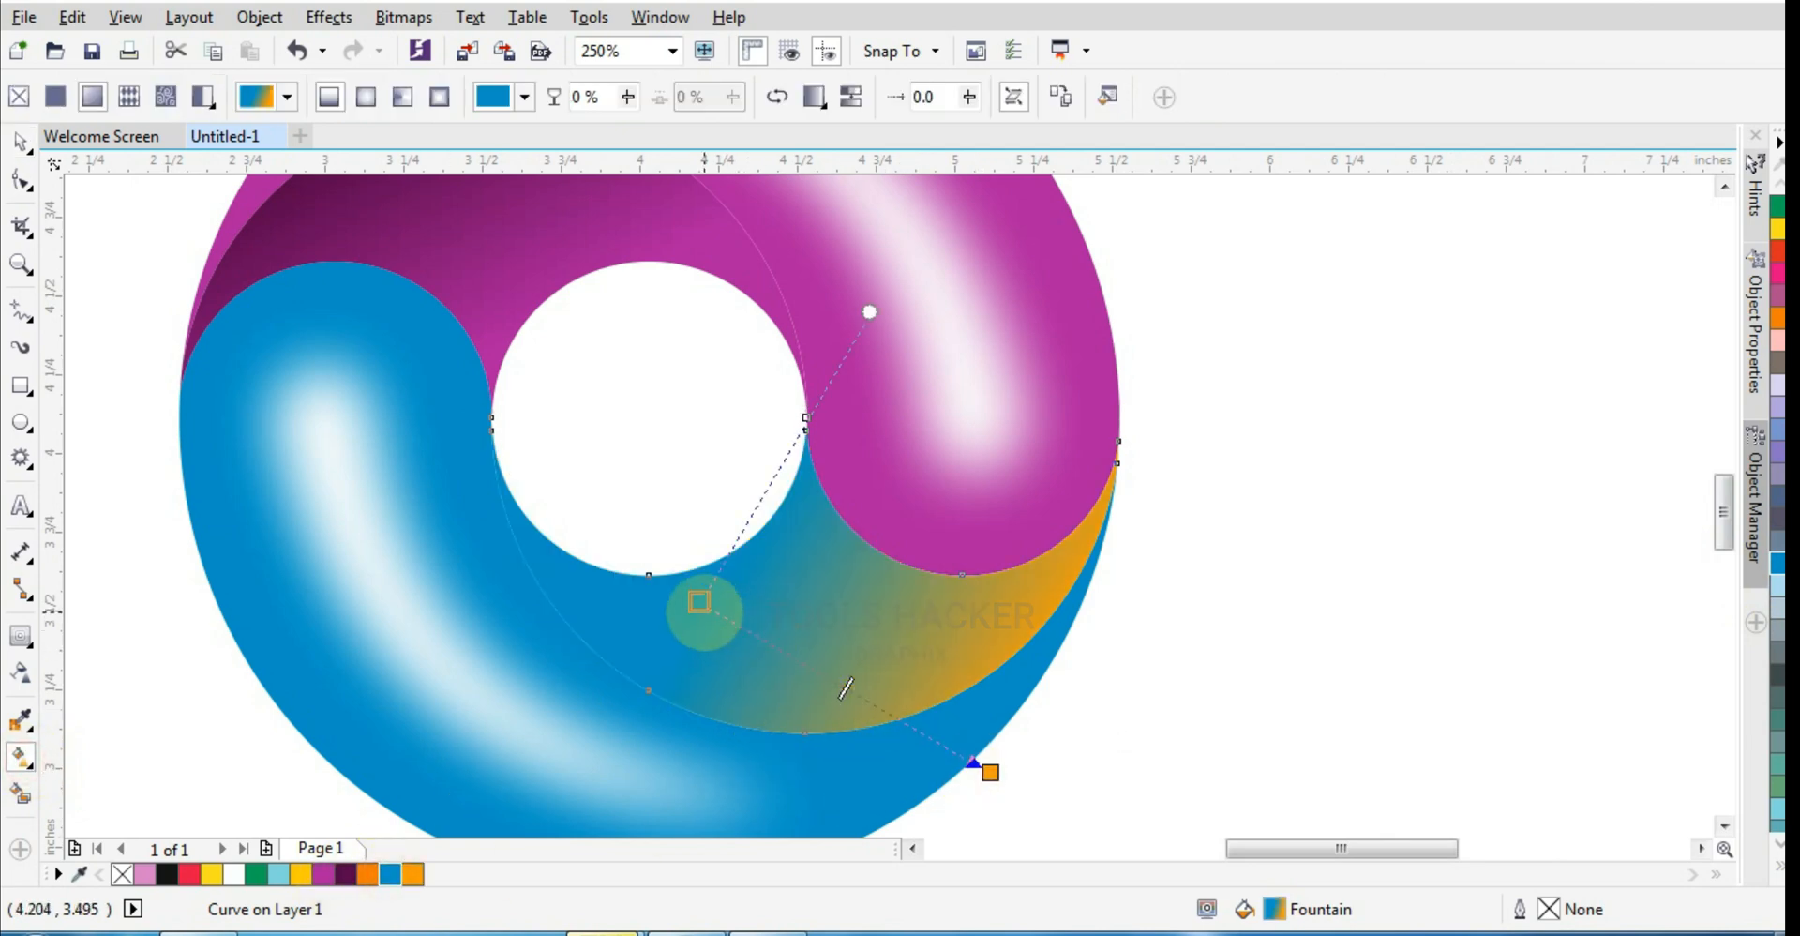
Set the end colour of the inner crescent's fountain fill to C100 M100 Y0 K0
click(990, 773)
click(880, 811)
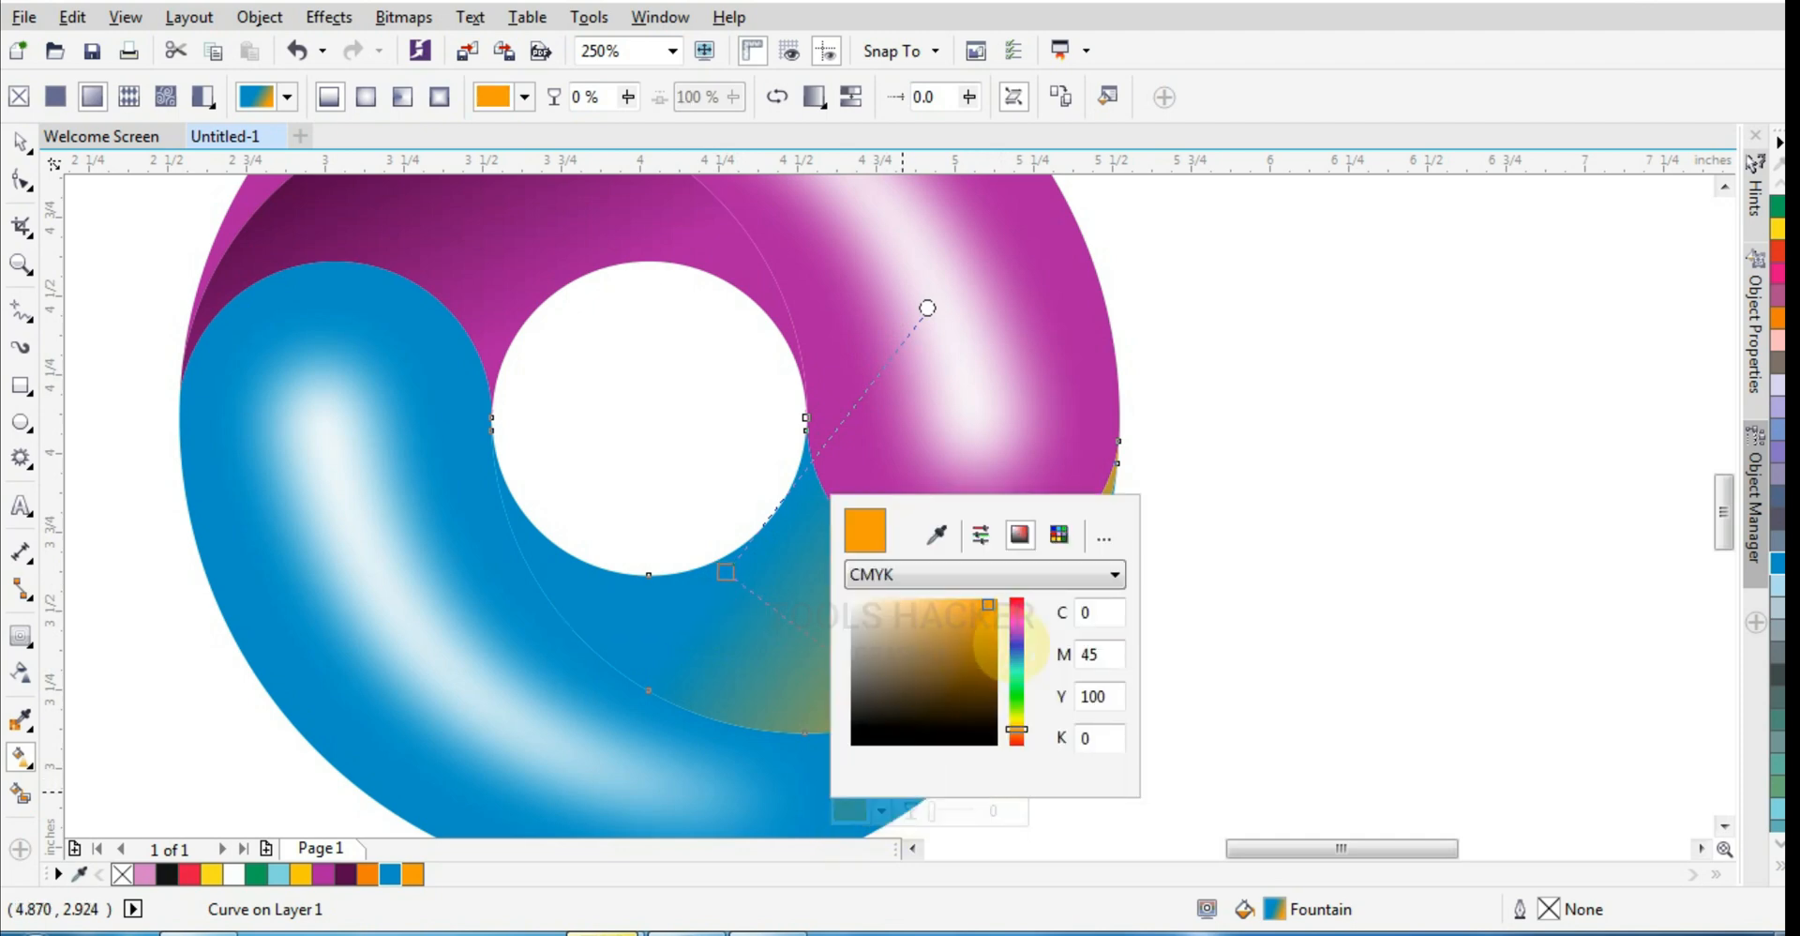
text(0)
key(Tab)
text(100)
key(Tab)
text(0)
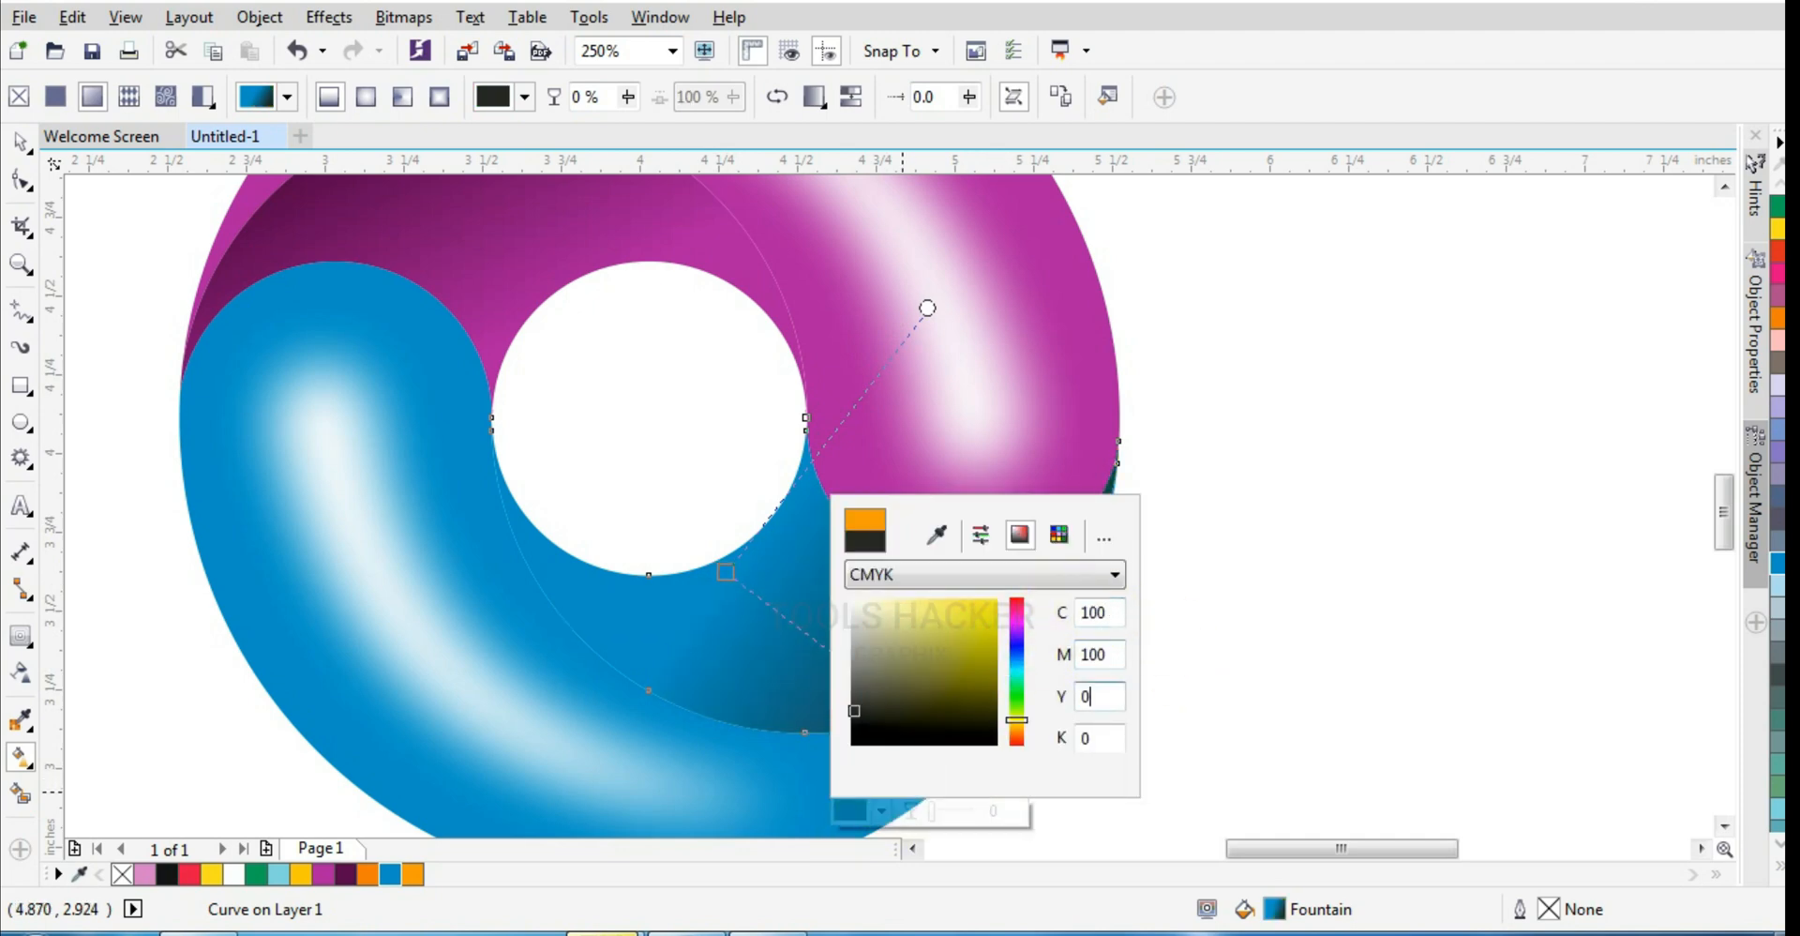
key(Tab)
click(1235, 639)
Realign the blue crescent's gradient to run vertically from the centre hole down past the crescent's lower edge
drag(990, 772, 873, 775)
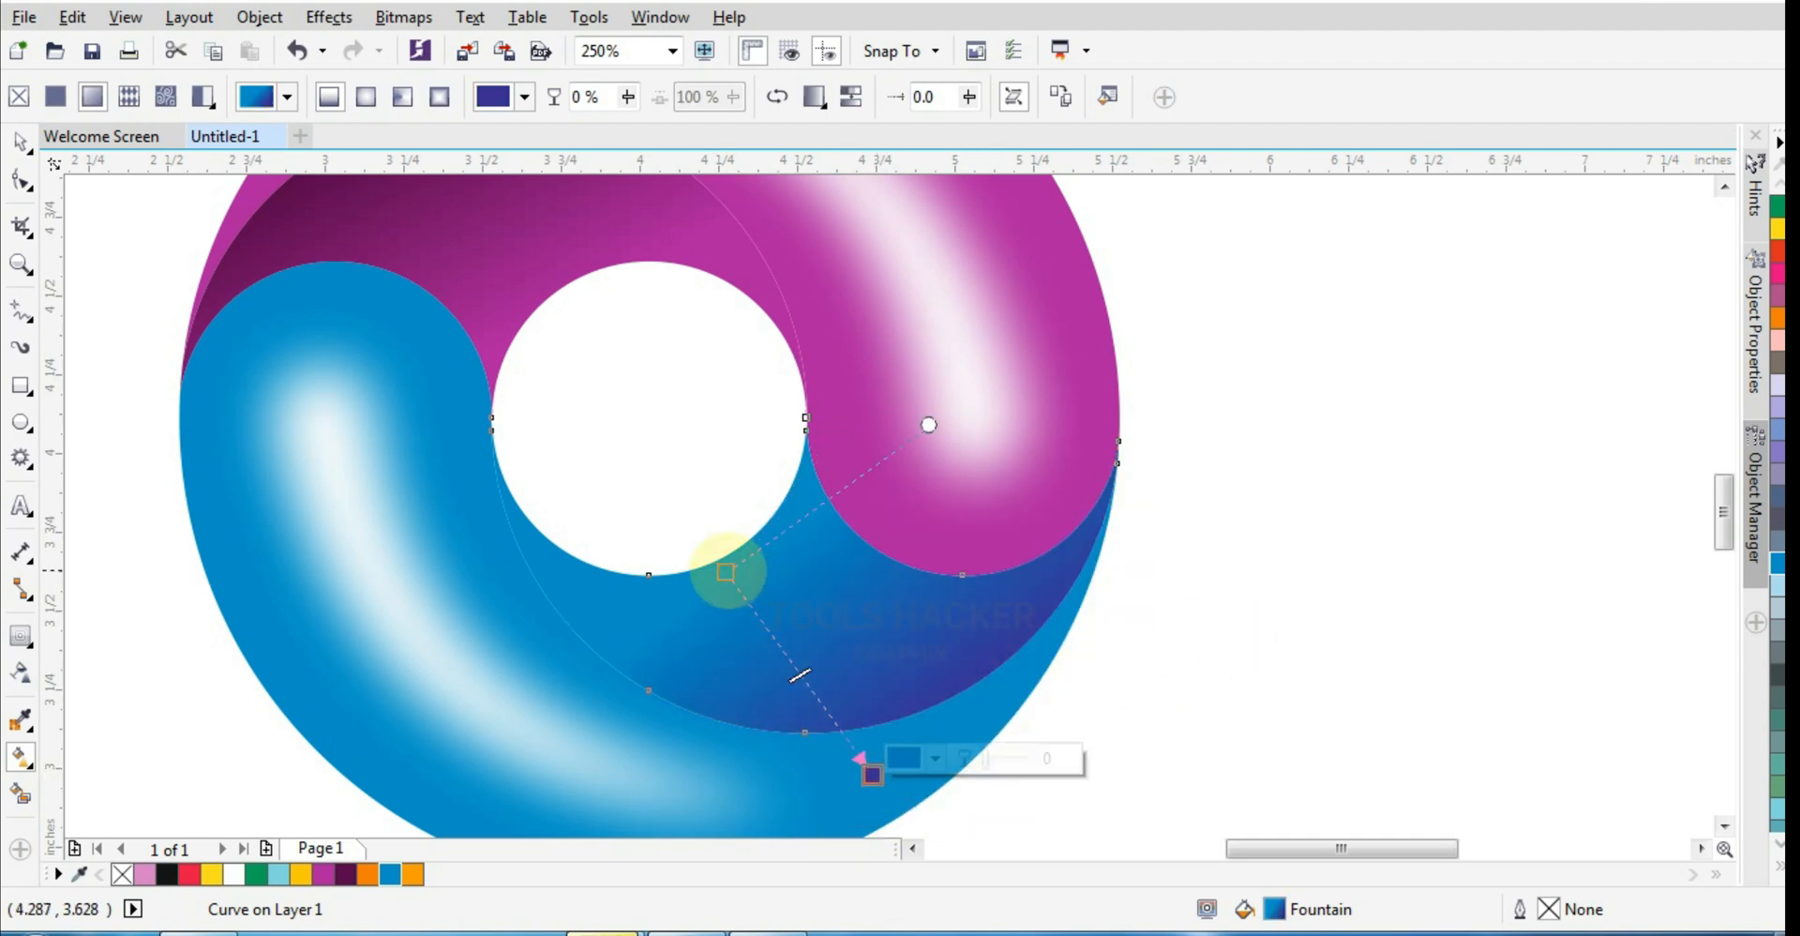
drag(726, 571, 784, 494)
drag(855, 775, 778, 782)
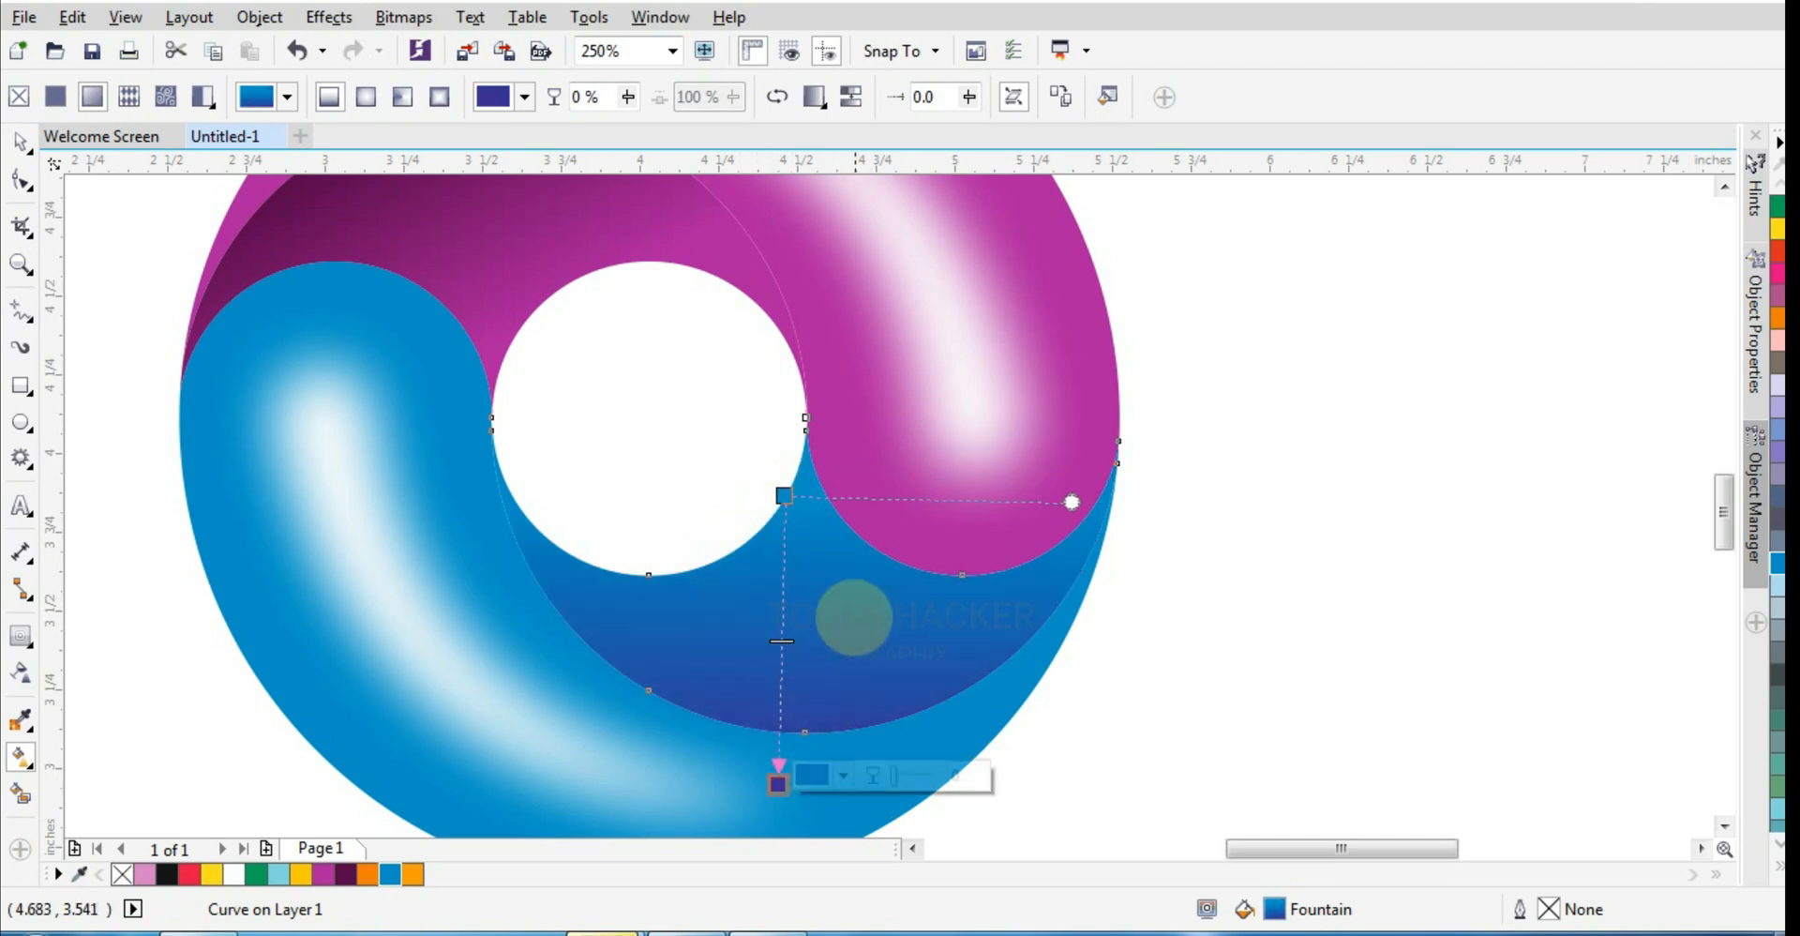
Realign the inner purple crescent's gradient almost vertically, with dark purple at its upper edge and light purple beside the centre hole
scroll(852, 612, down, 1)
click(698, 433)
click(21, 143)
click(611, 430)
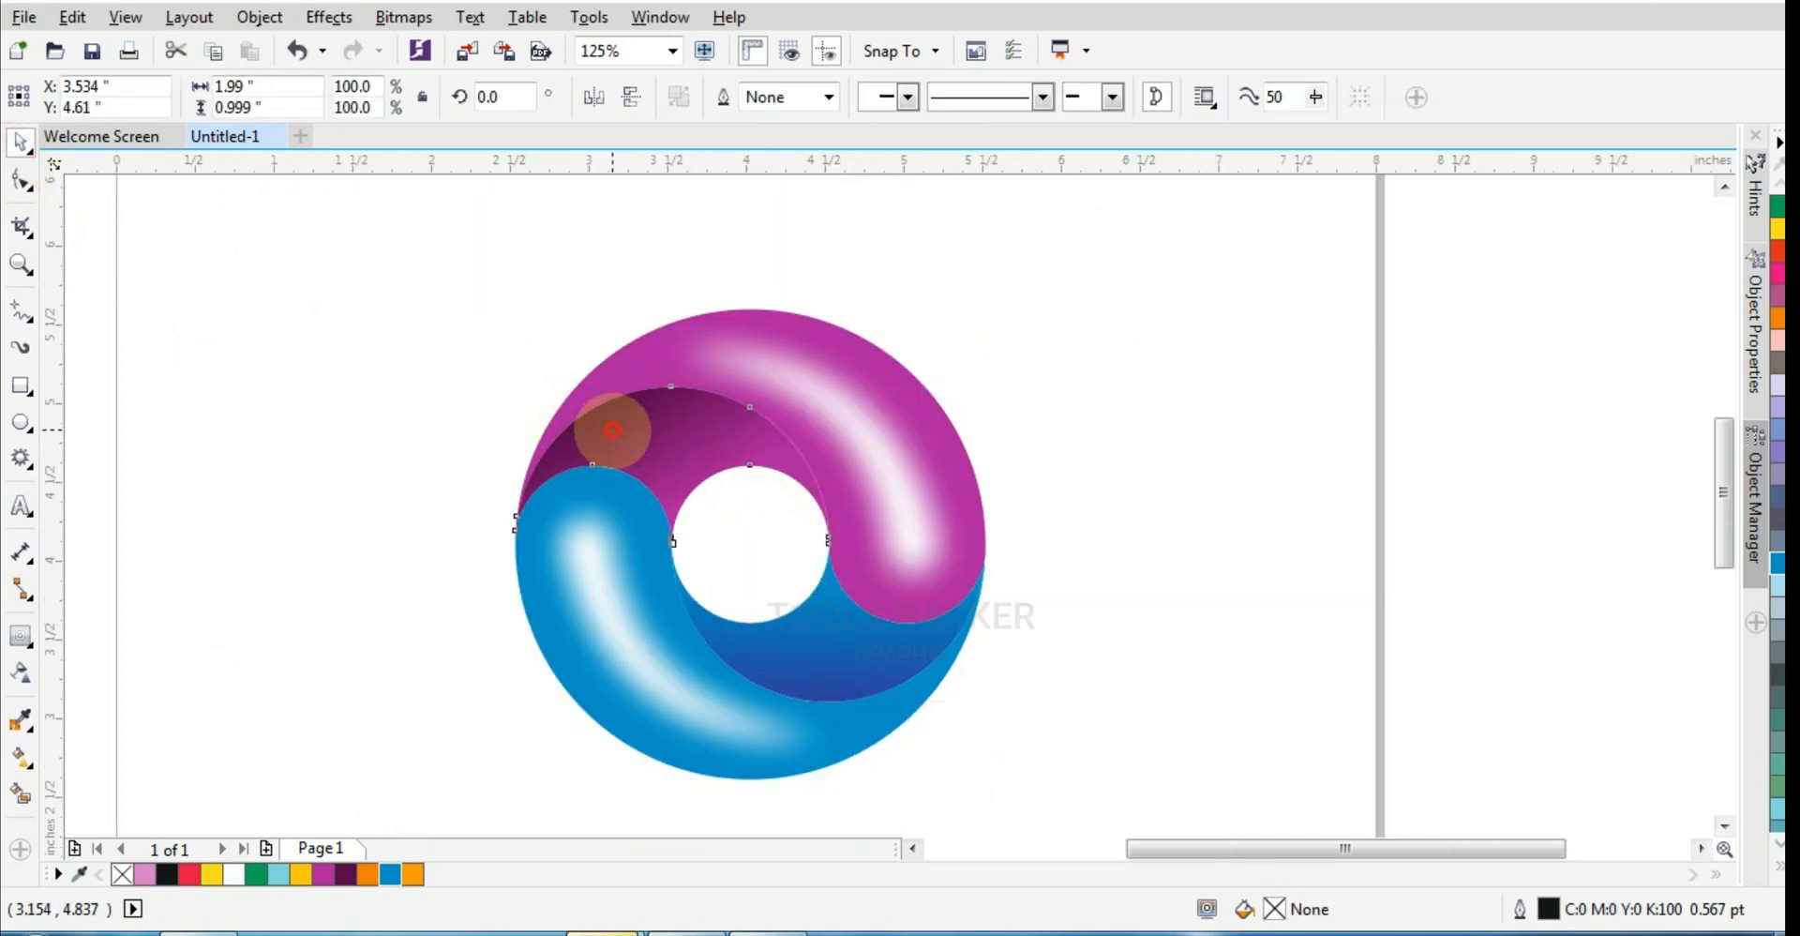
click(23, 758)
click(611, 397)
drag(610, 398, 647, 393)
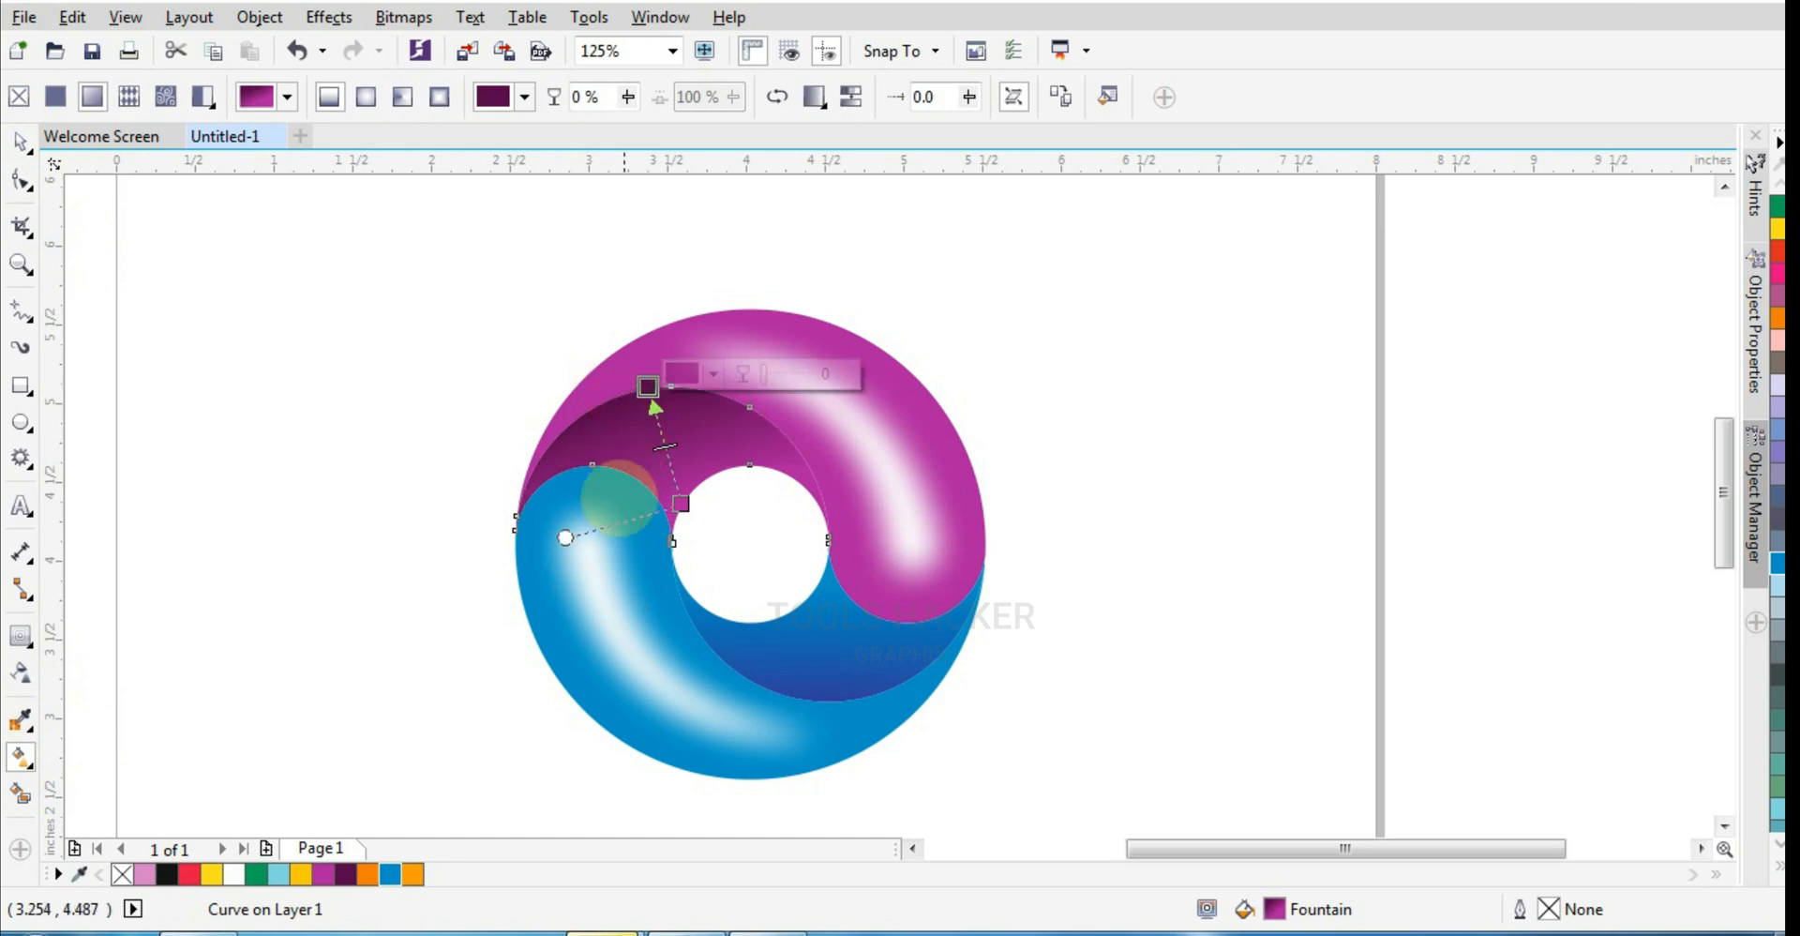
drag(568, 536, 534, 521)
drag(655, 395, 692, 389)
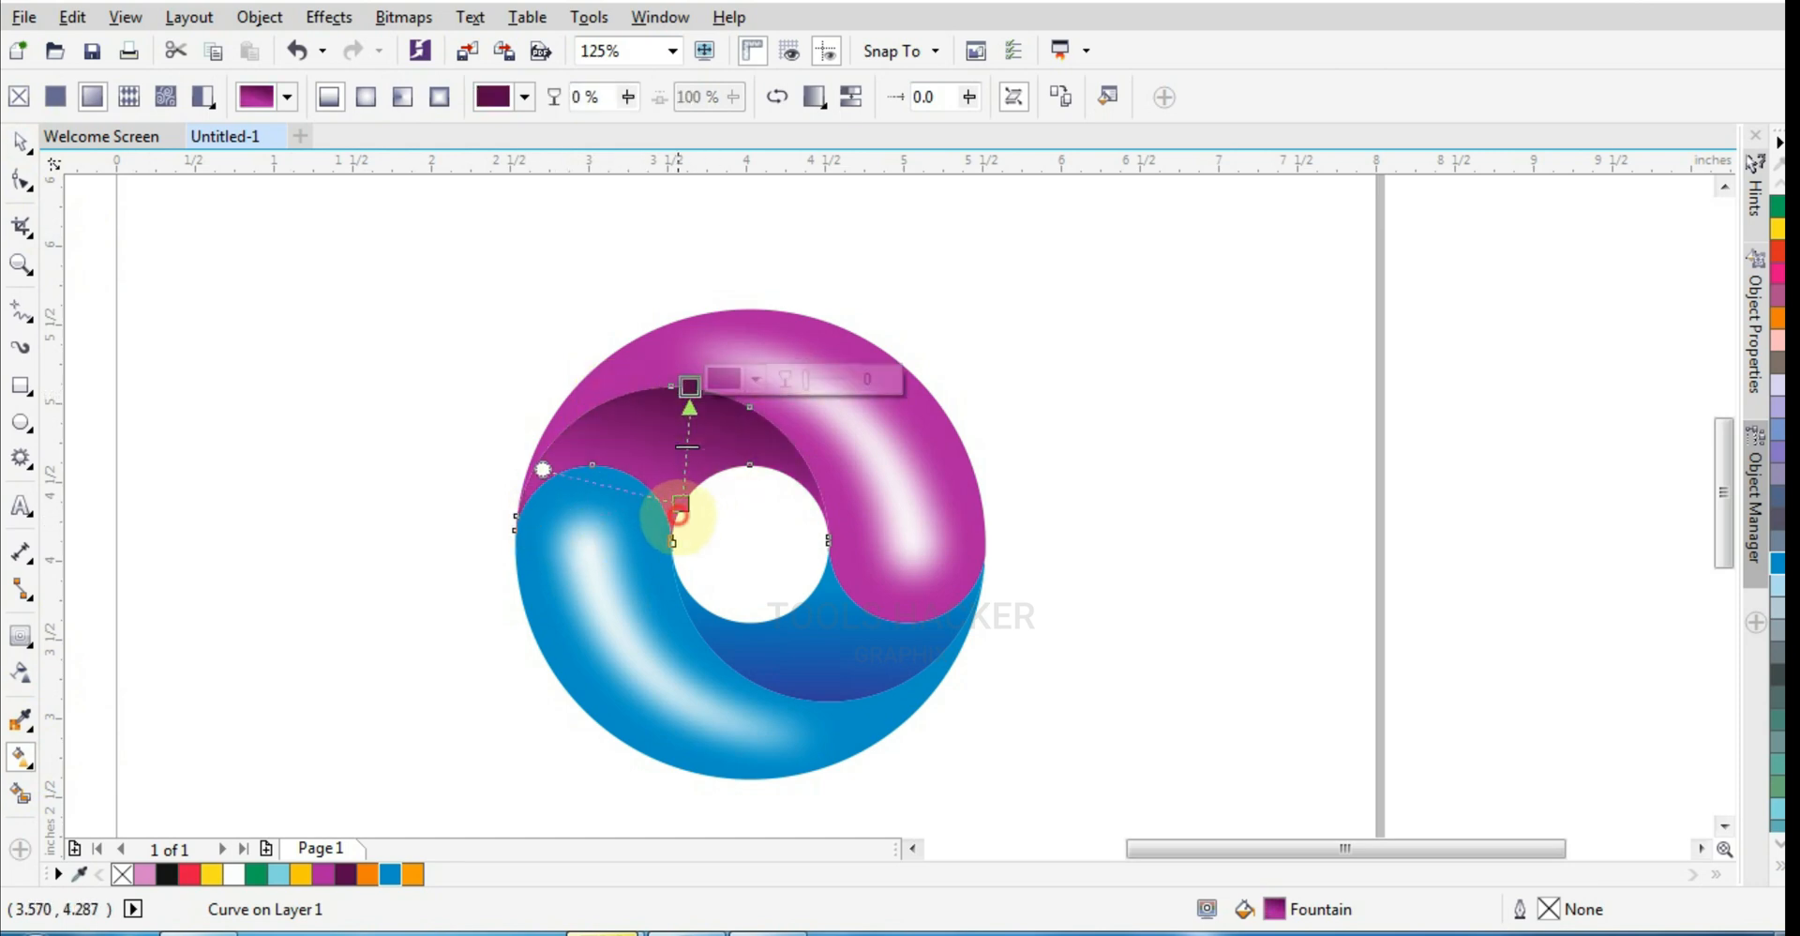
drag(679, 515, 671, 527)
drag(511, 477, 510, 499)
drag(691, 395, 685, 392)
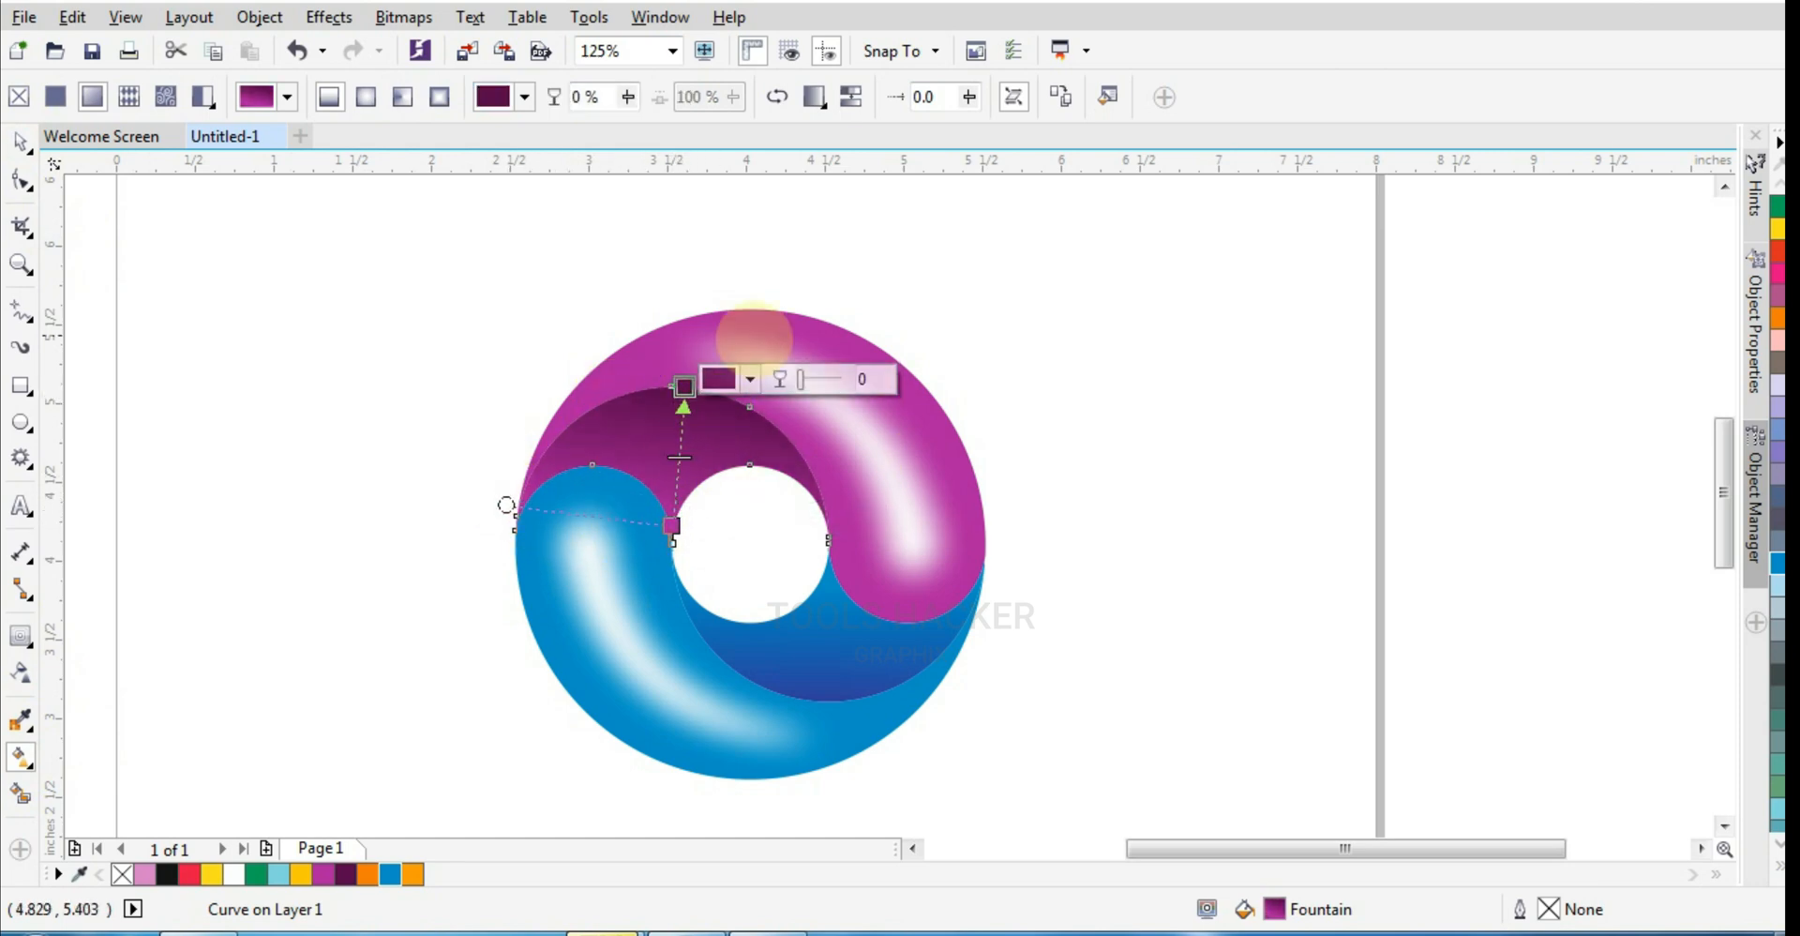
Examine the whole recoloured logo close up and at reduced size
click(21, 142)
click(21, 264)
drag(504, 288, 1032, 792)
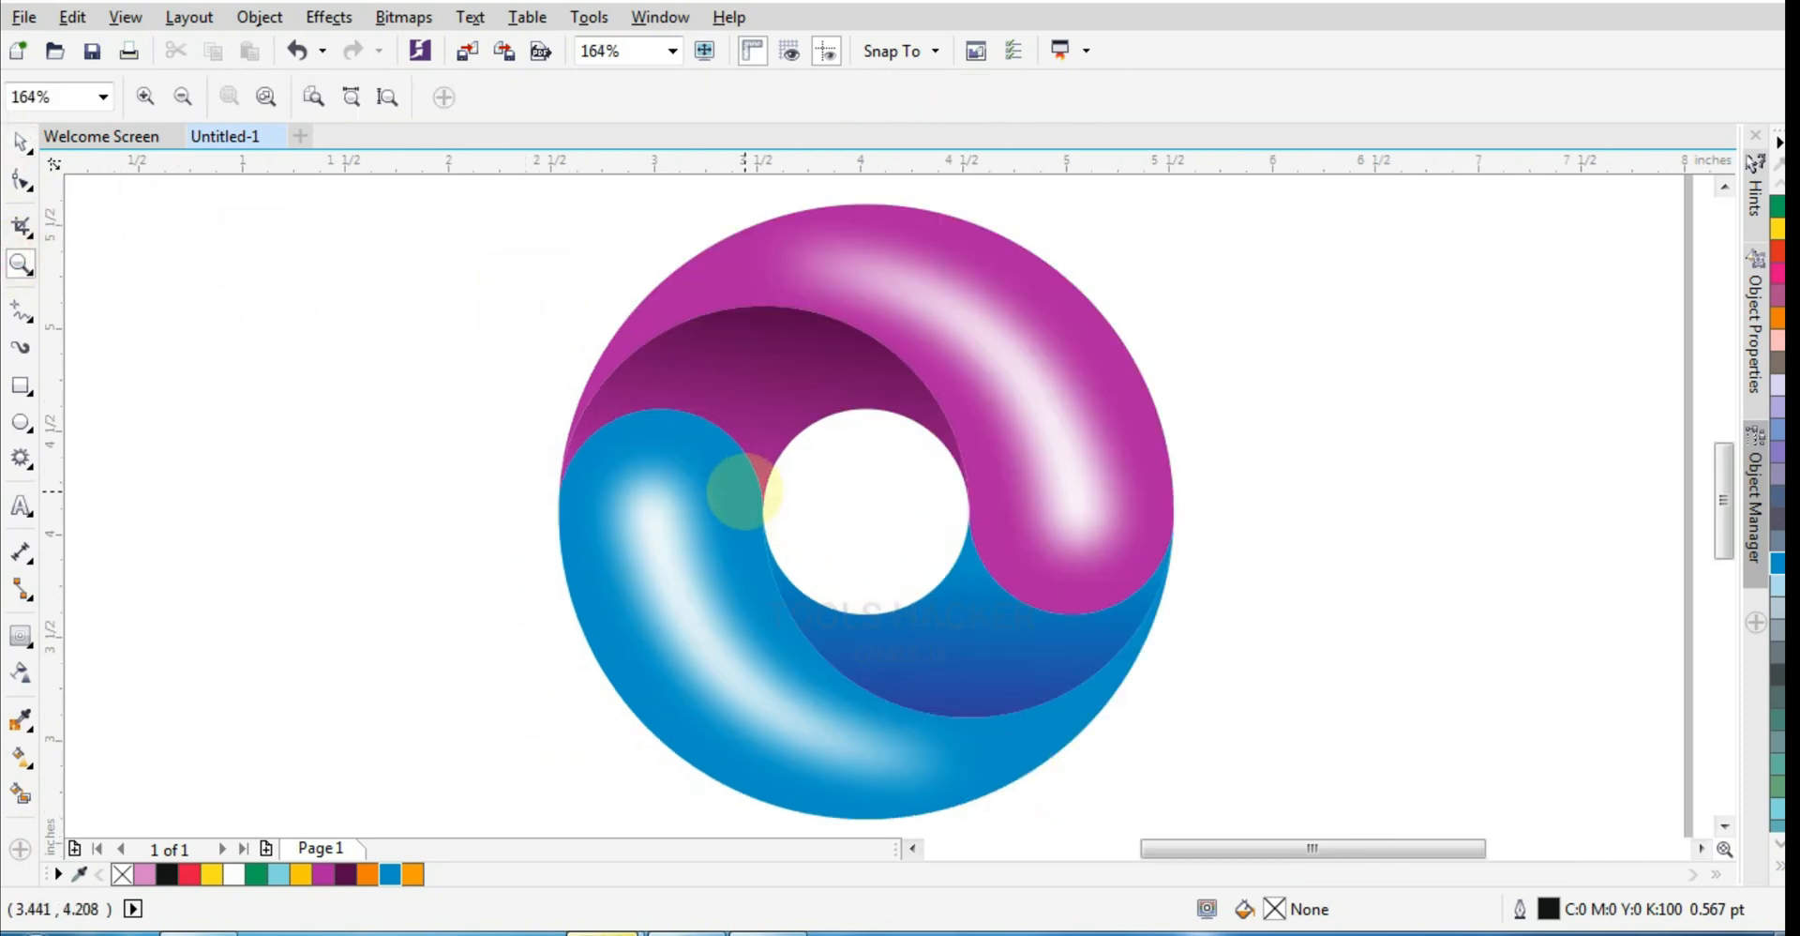
scroll(741, 491, down, 3)
click(21, 143)
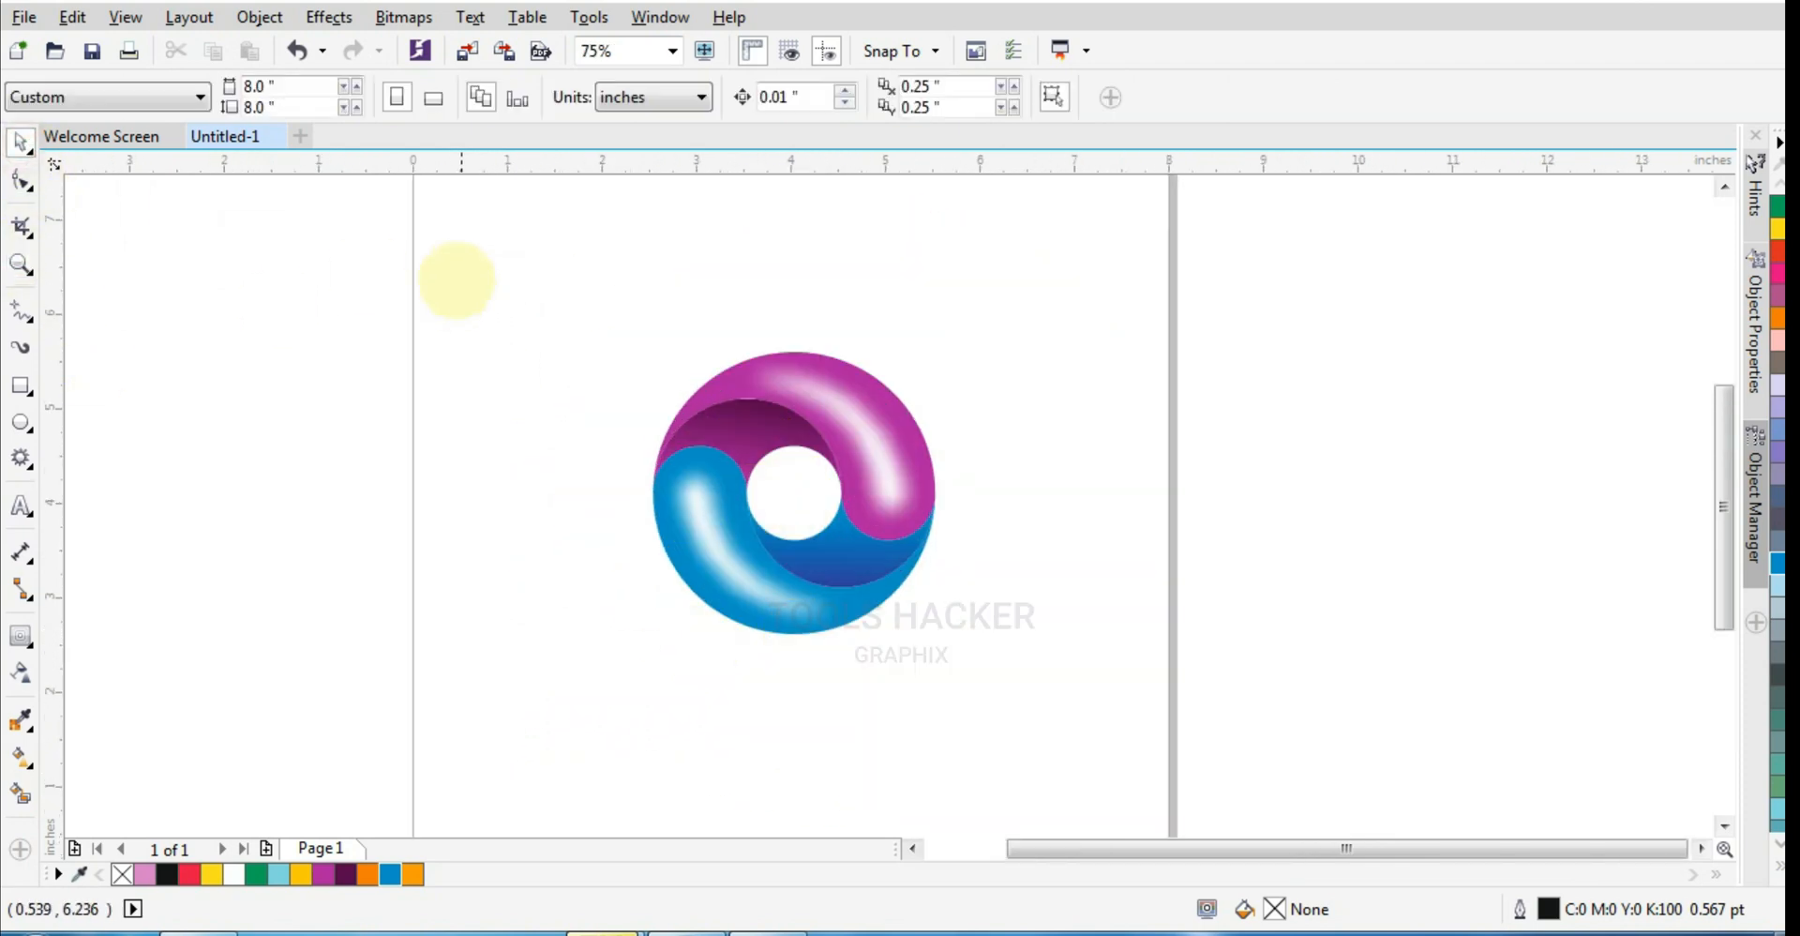
drag(458, 285, 1044, 690)
drag(946, 640, 1027, 711)
click(980, 736)
scroll(881, 728, up, 1)
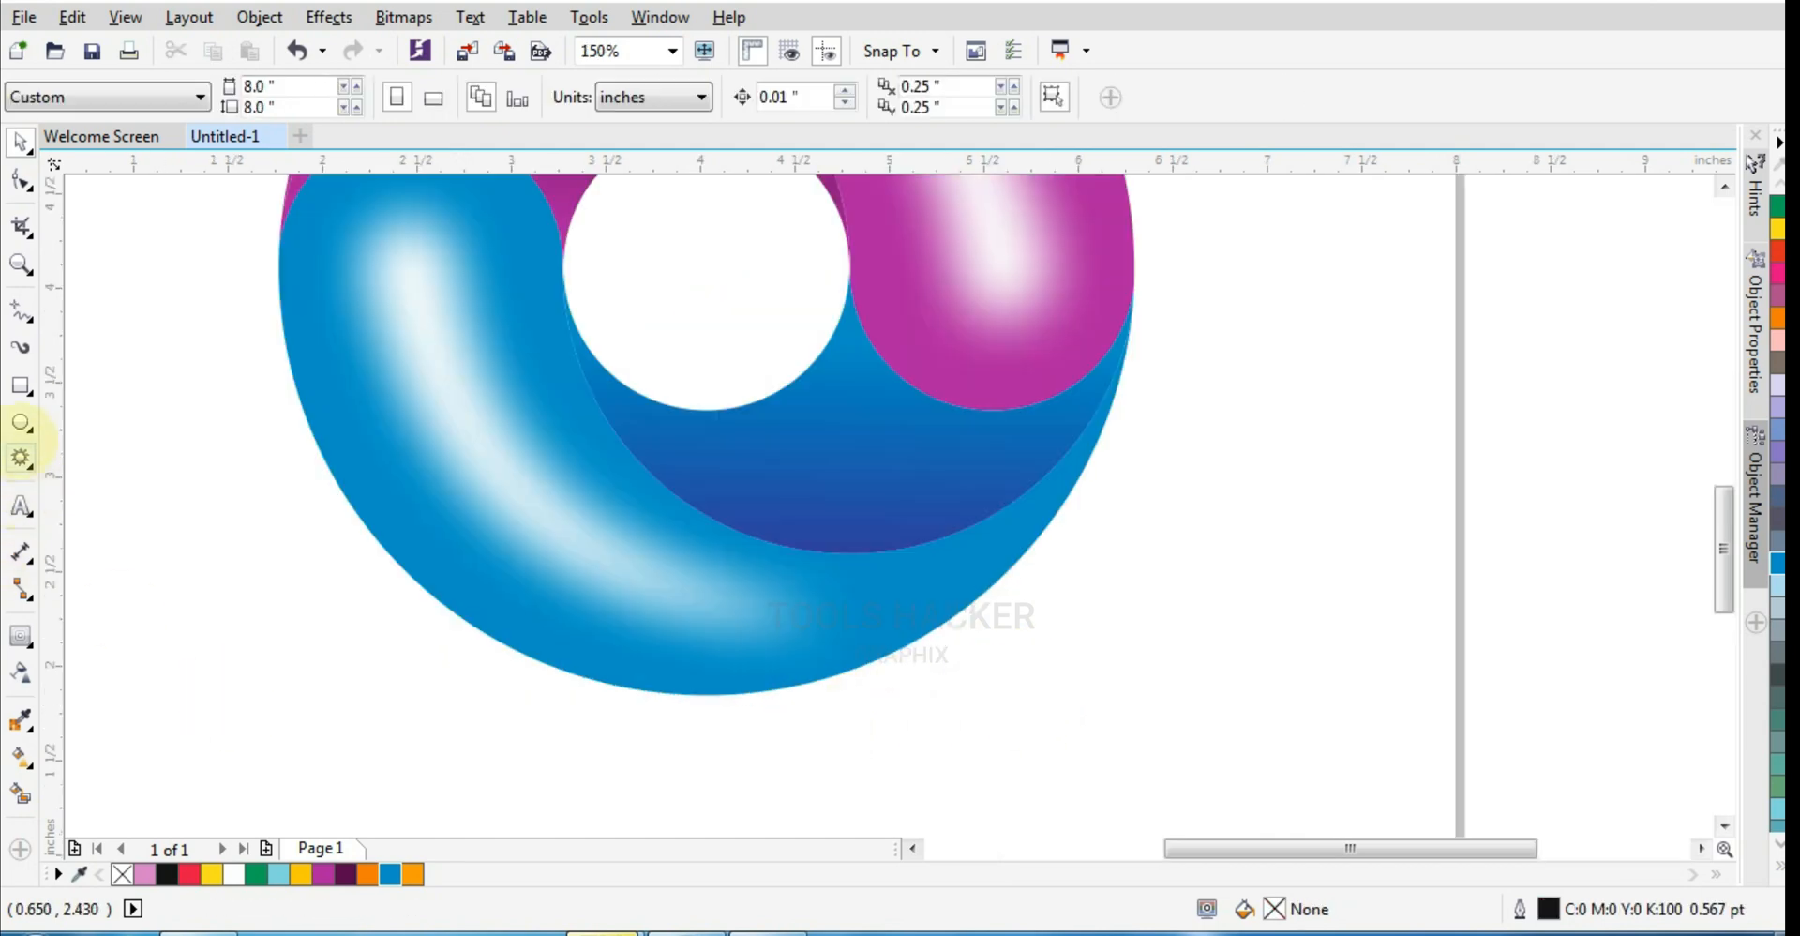
click(20, 385)
drag(510, 765, 902, 776)
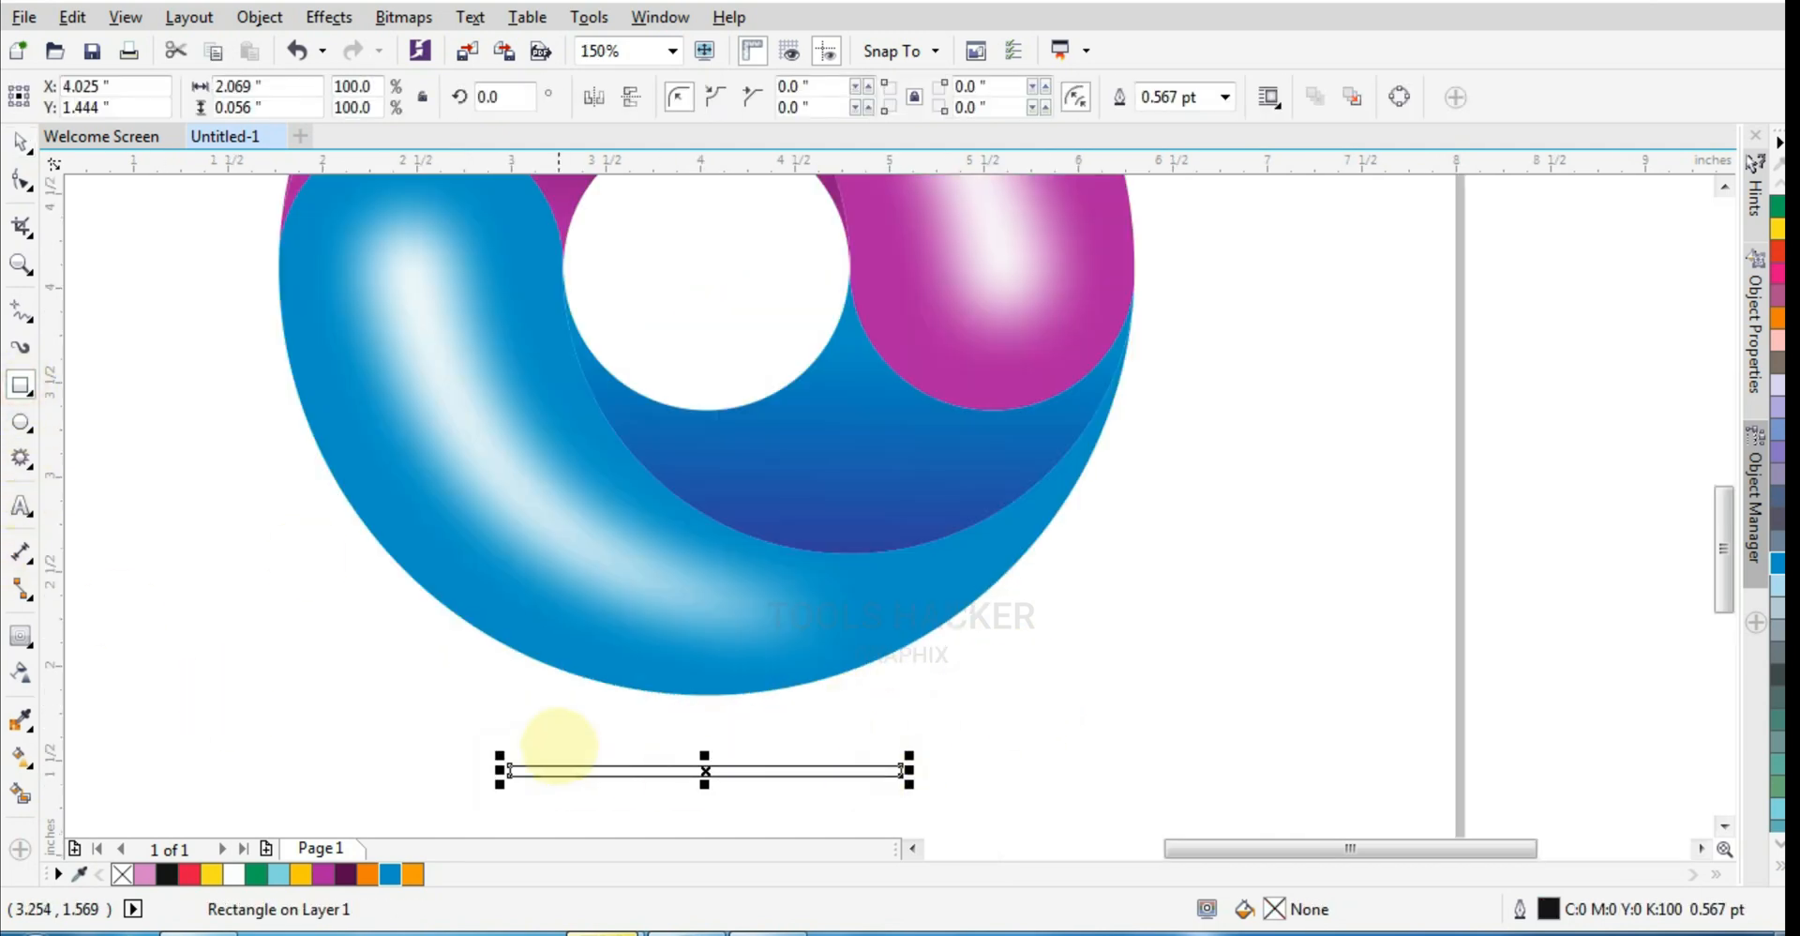
key(Delete)
Draw a flat ellipse about 2.2 by 0.13 inches below the logo, filled with black (C100 M100 Y100 K100) and without outline
key(F7)
mouse_move(490, 736)
mouse_down()
mouse_move(893, 772)
mouse_move(907, 758)
mouse_up()
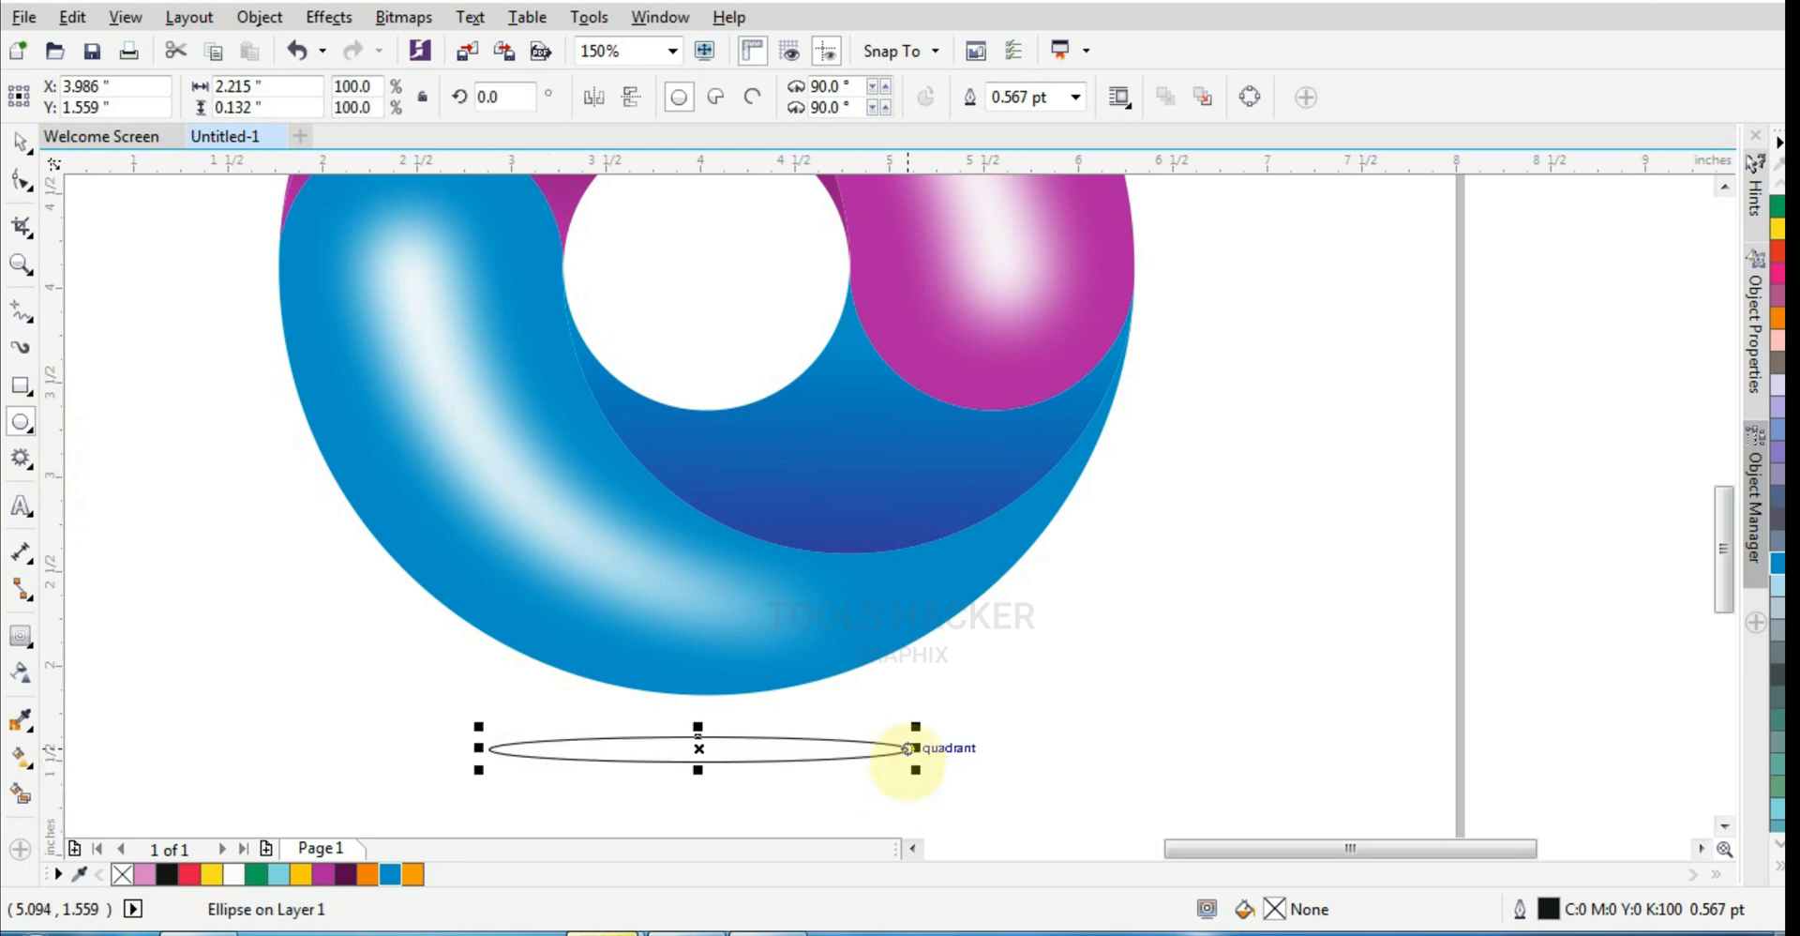
click(1776, 866)
click(1759, 340)
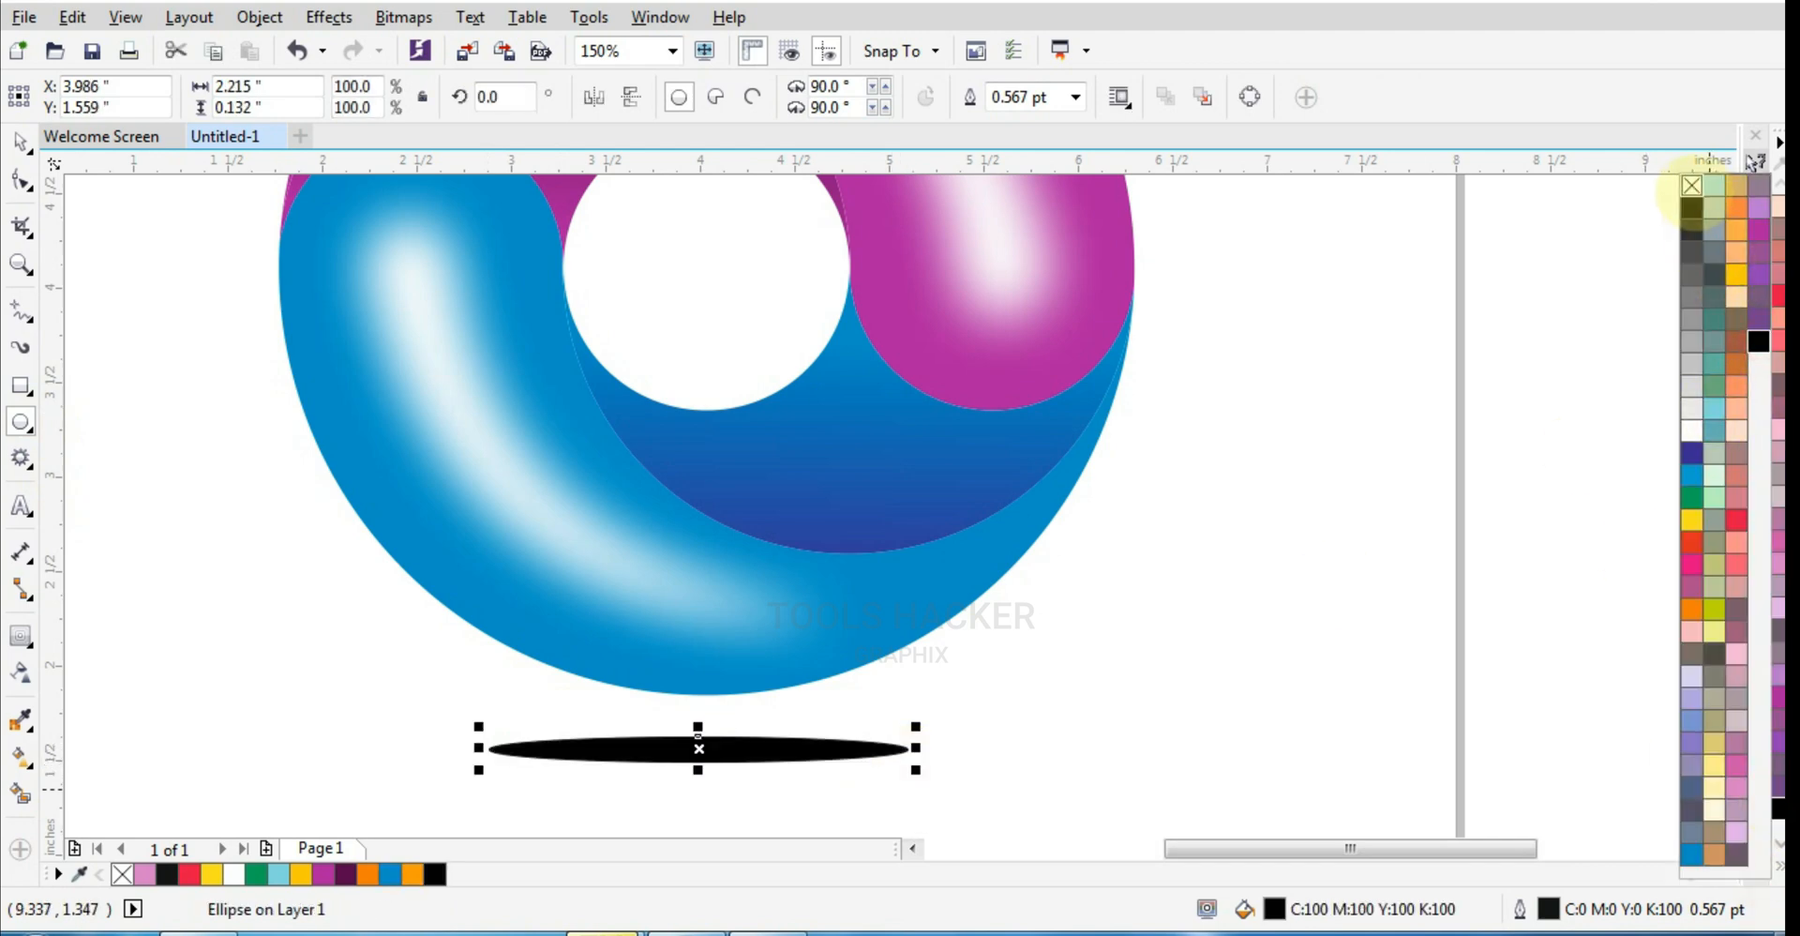
right_click(1690, 185)
Convert the black ellipse to a 300 dpi RGB bitmap
key(alt+b)
key(Return)
key(Return)
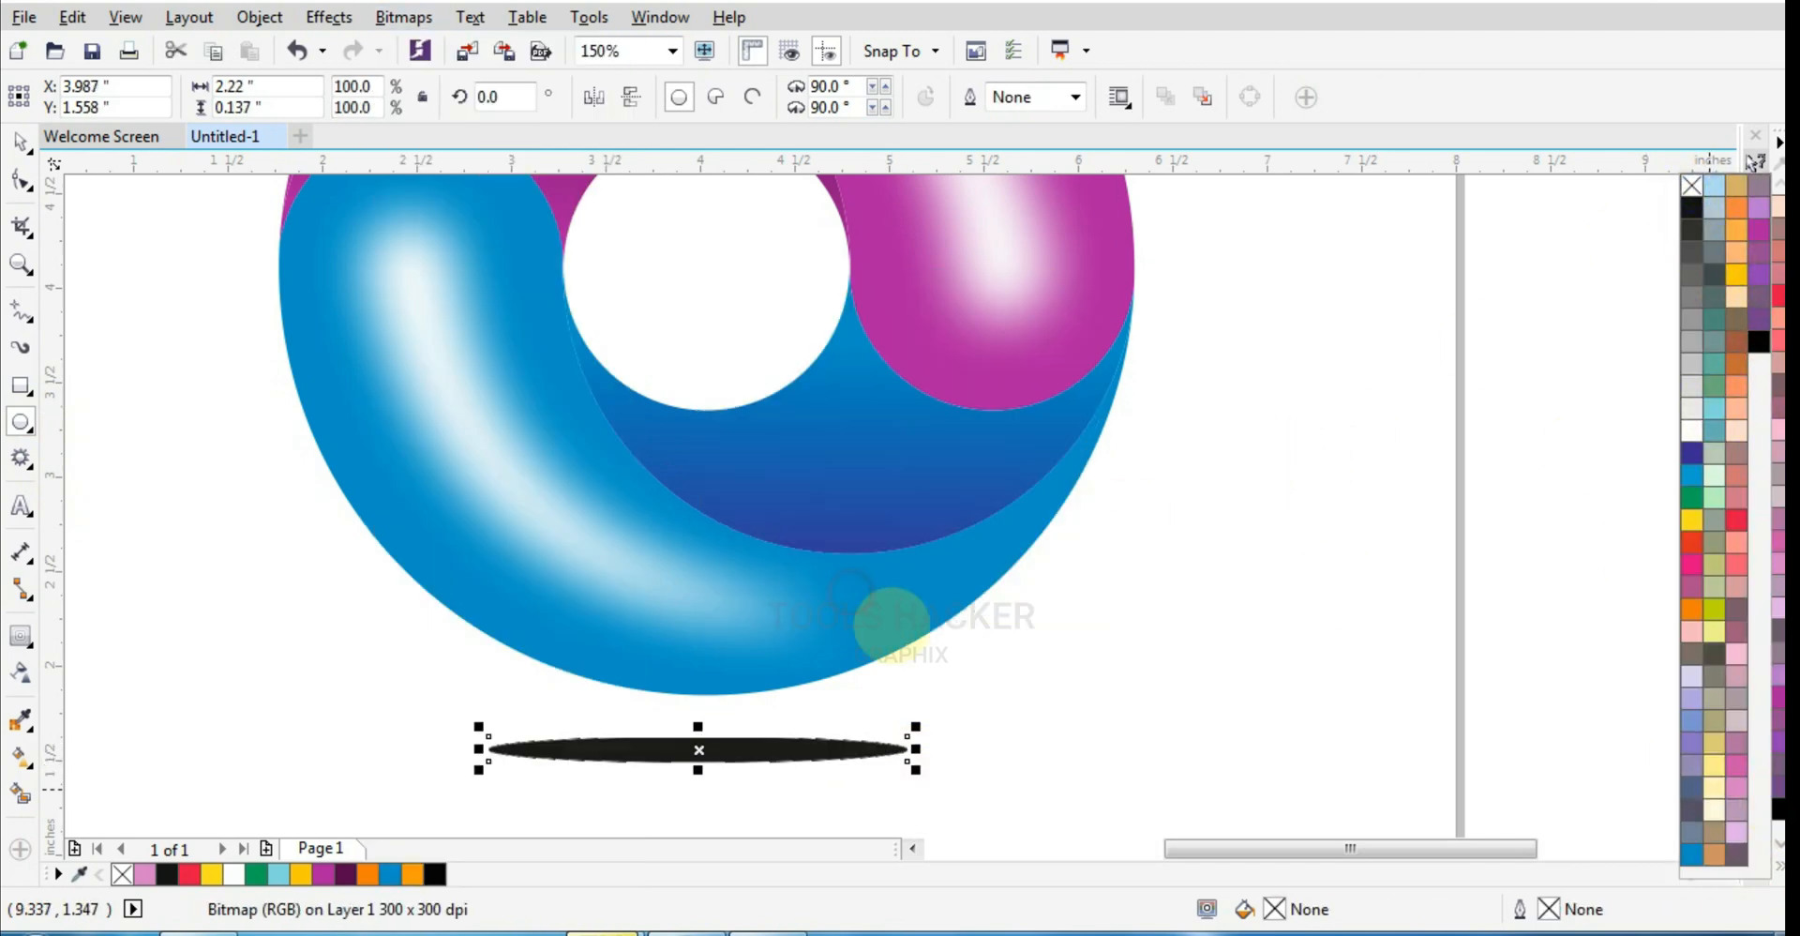
Apply a Gaussian Blur with a radius of 39 pixels to the black ellipse bitmap below the logo
click(403, 17)
click(403, 17)
click(403, 17)
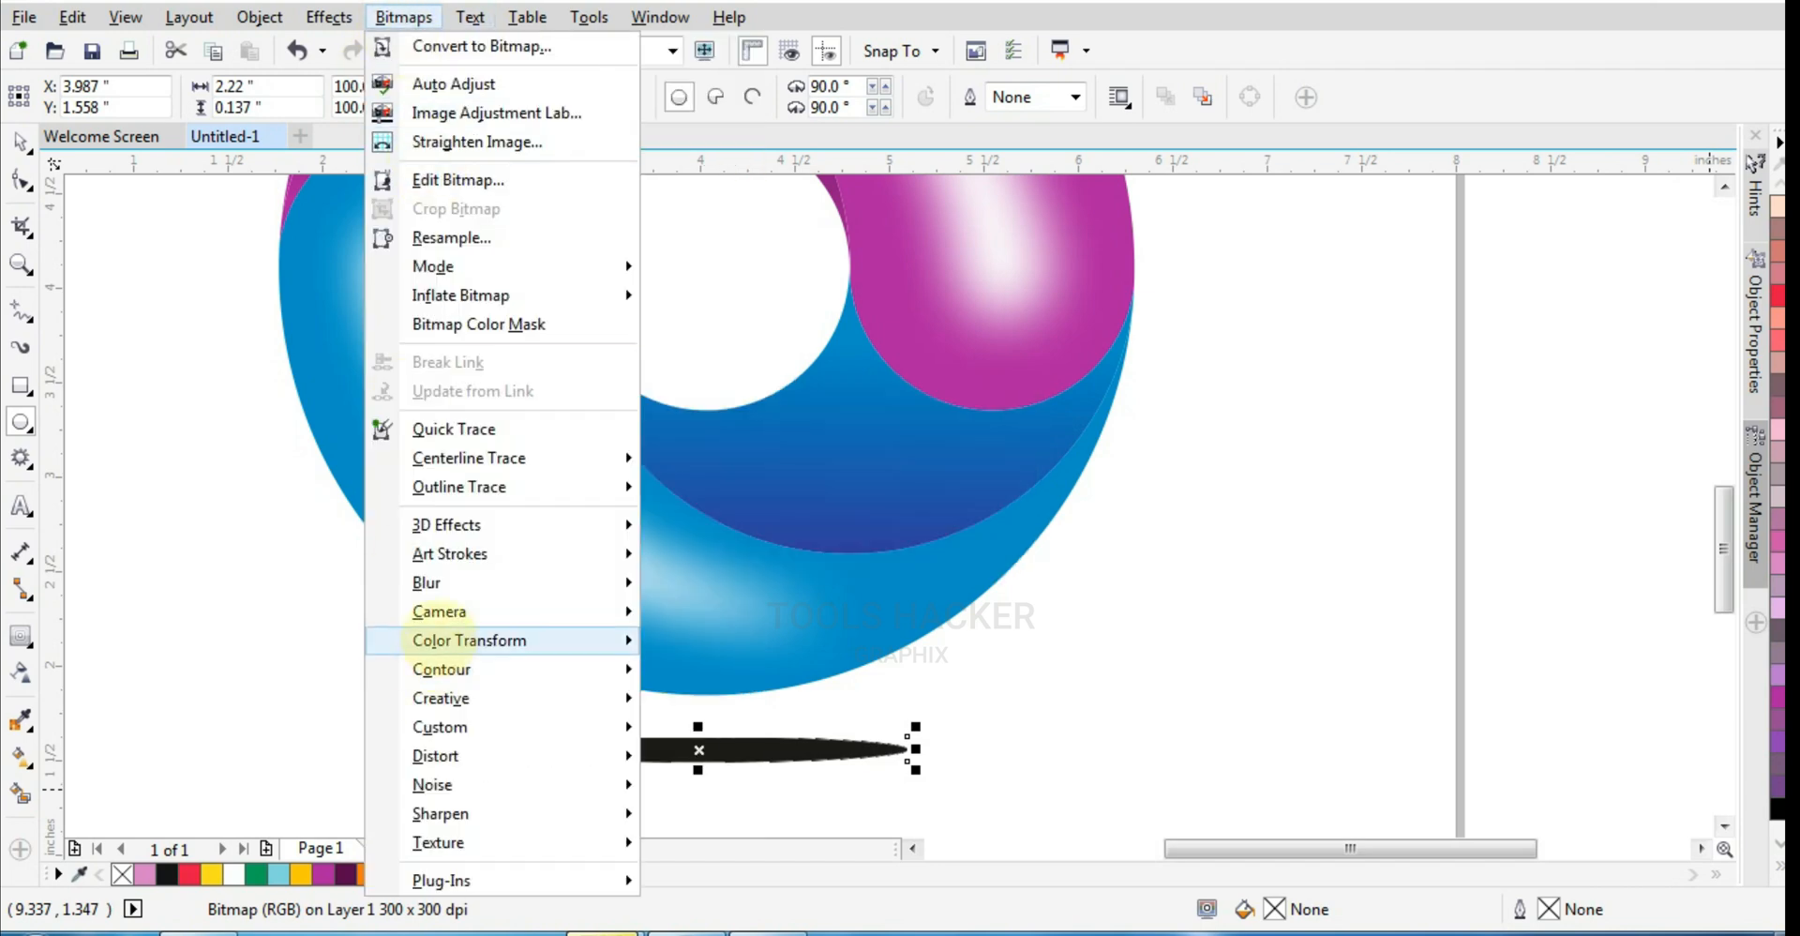
mouse_move(450, 582)
click(943, 605)
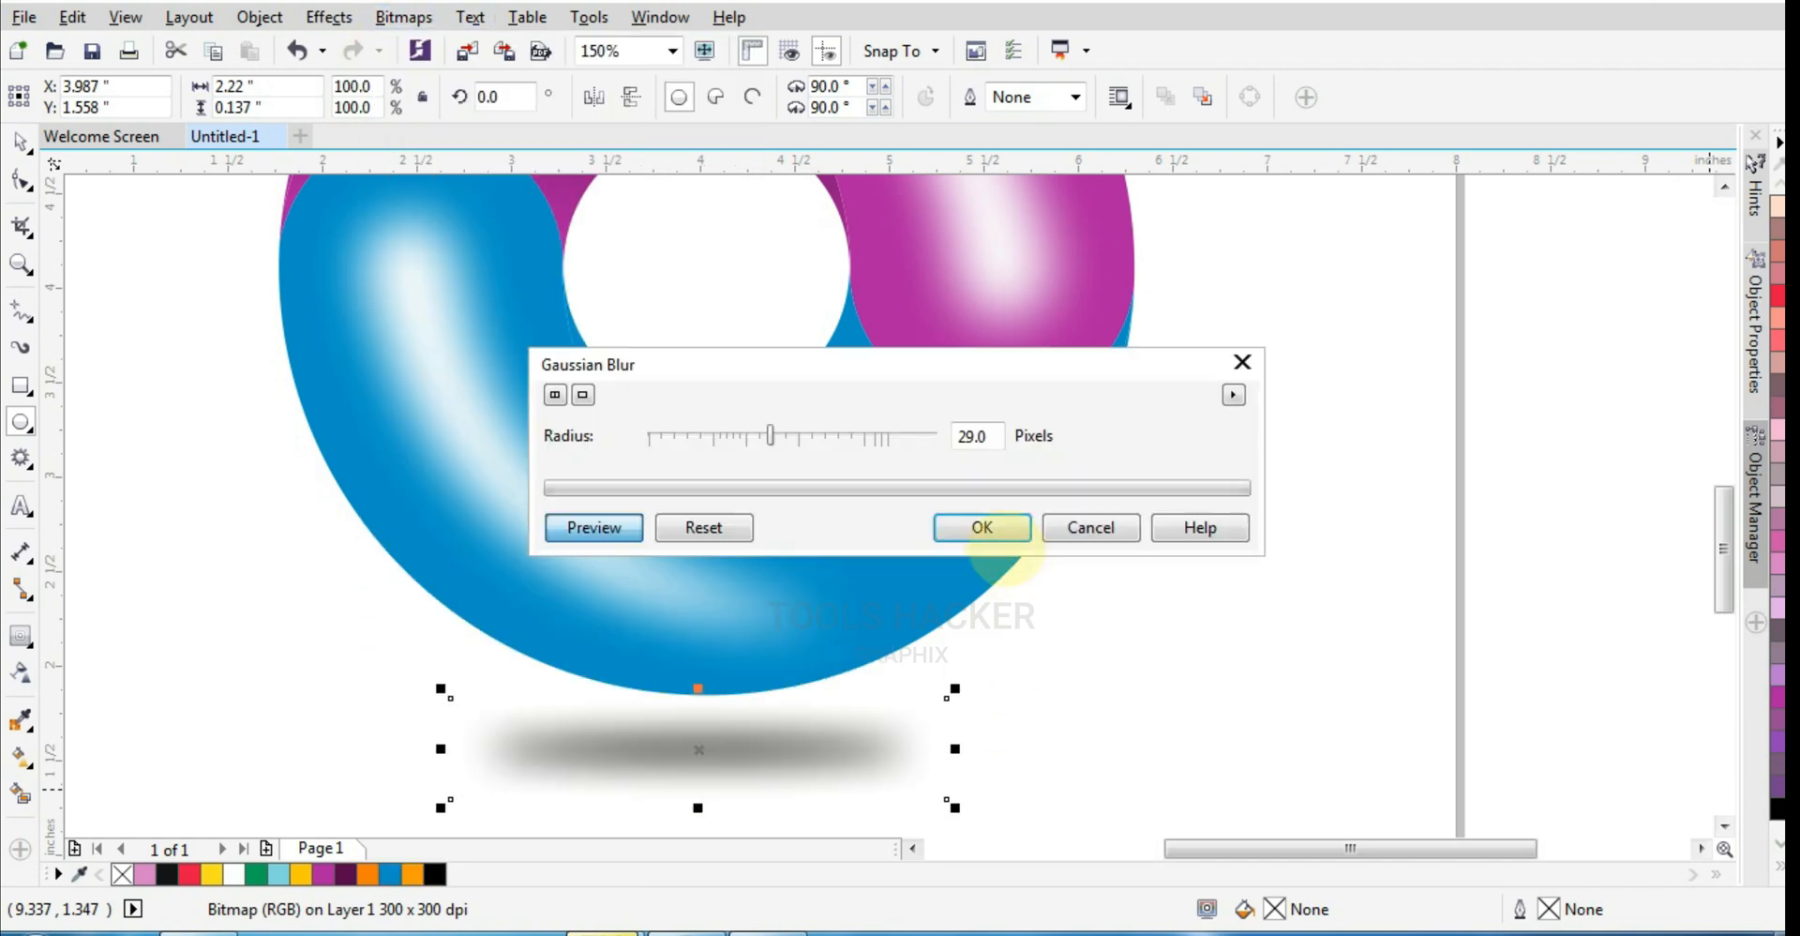
drag(771, 434, 784, 434)
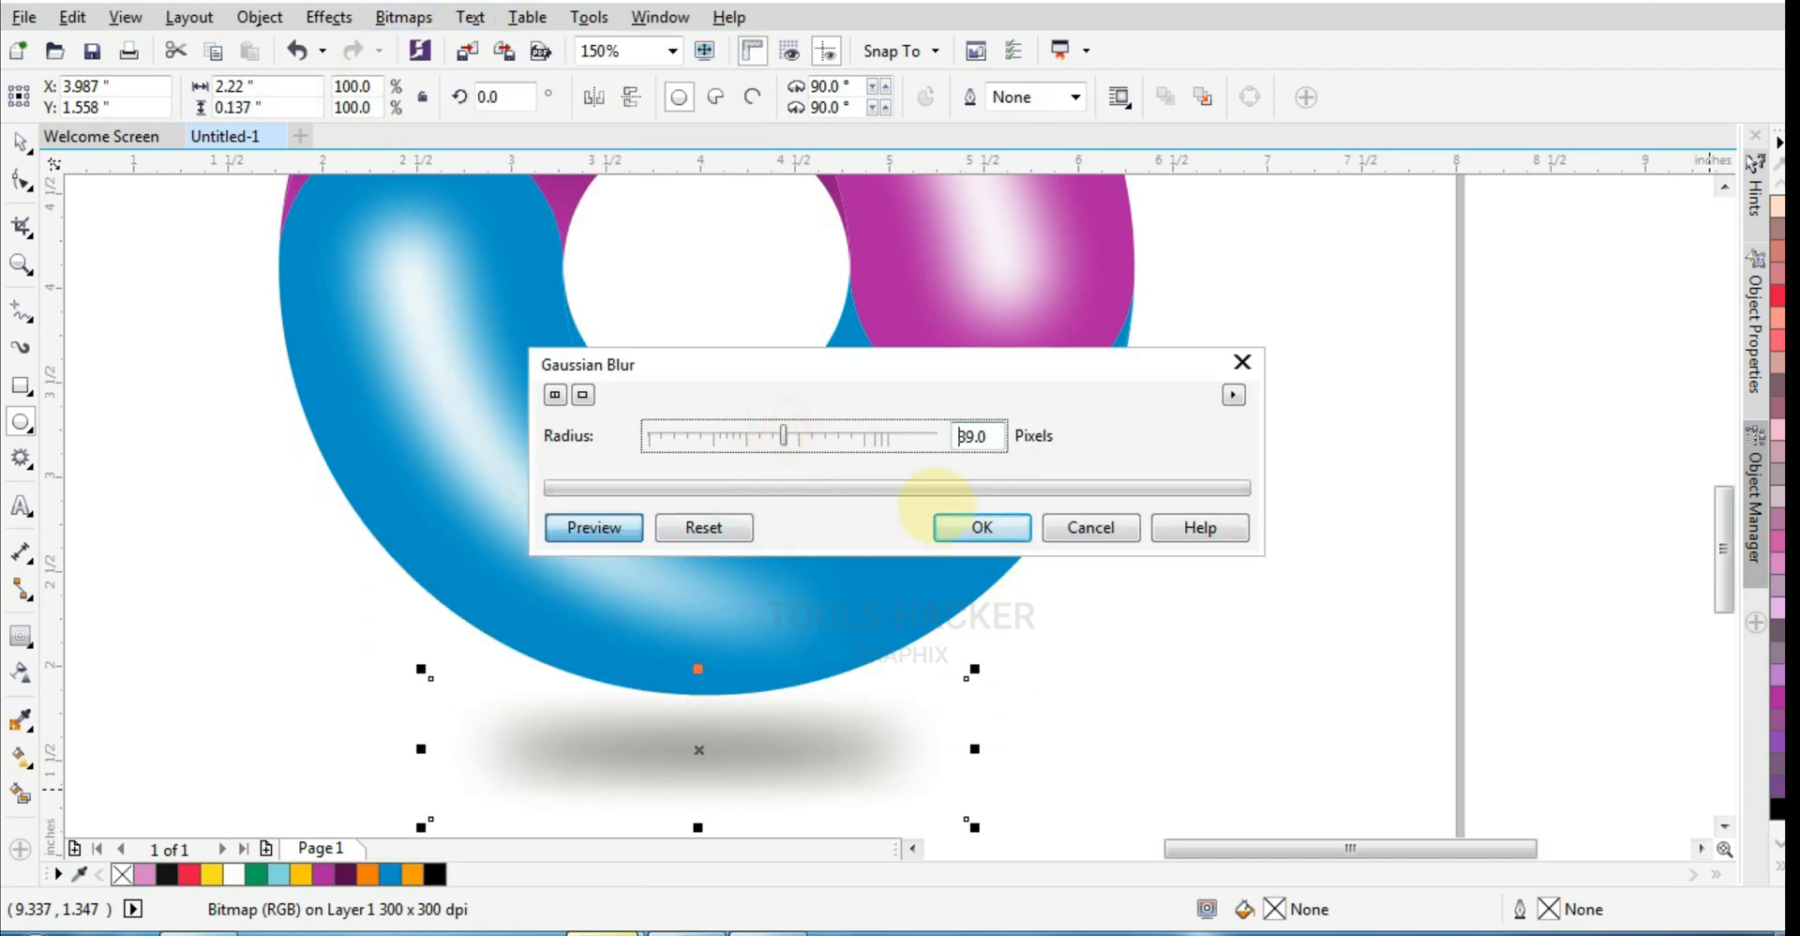
click(982, 528)
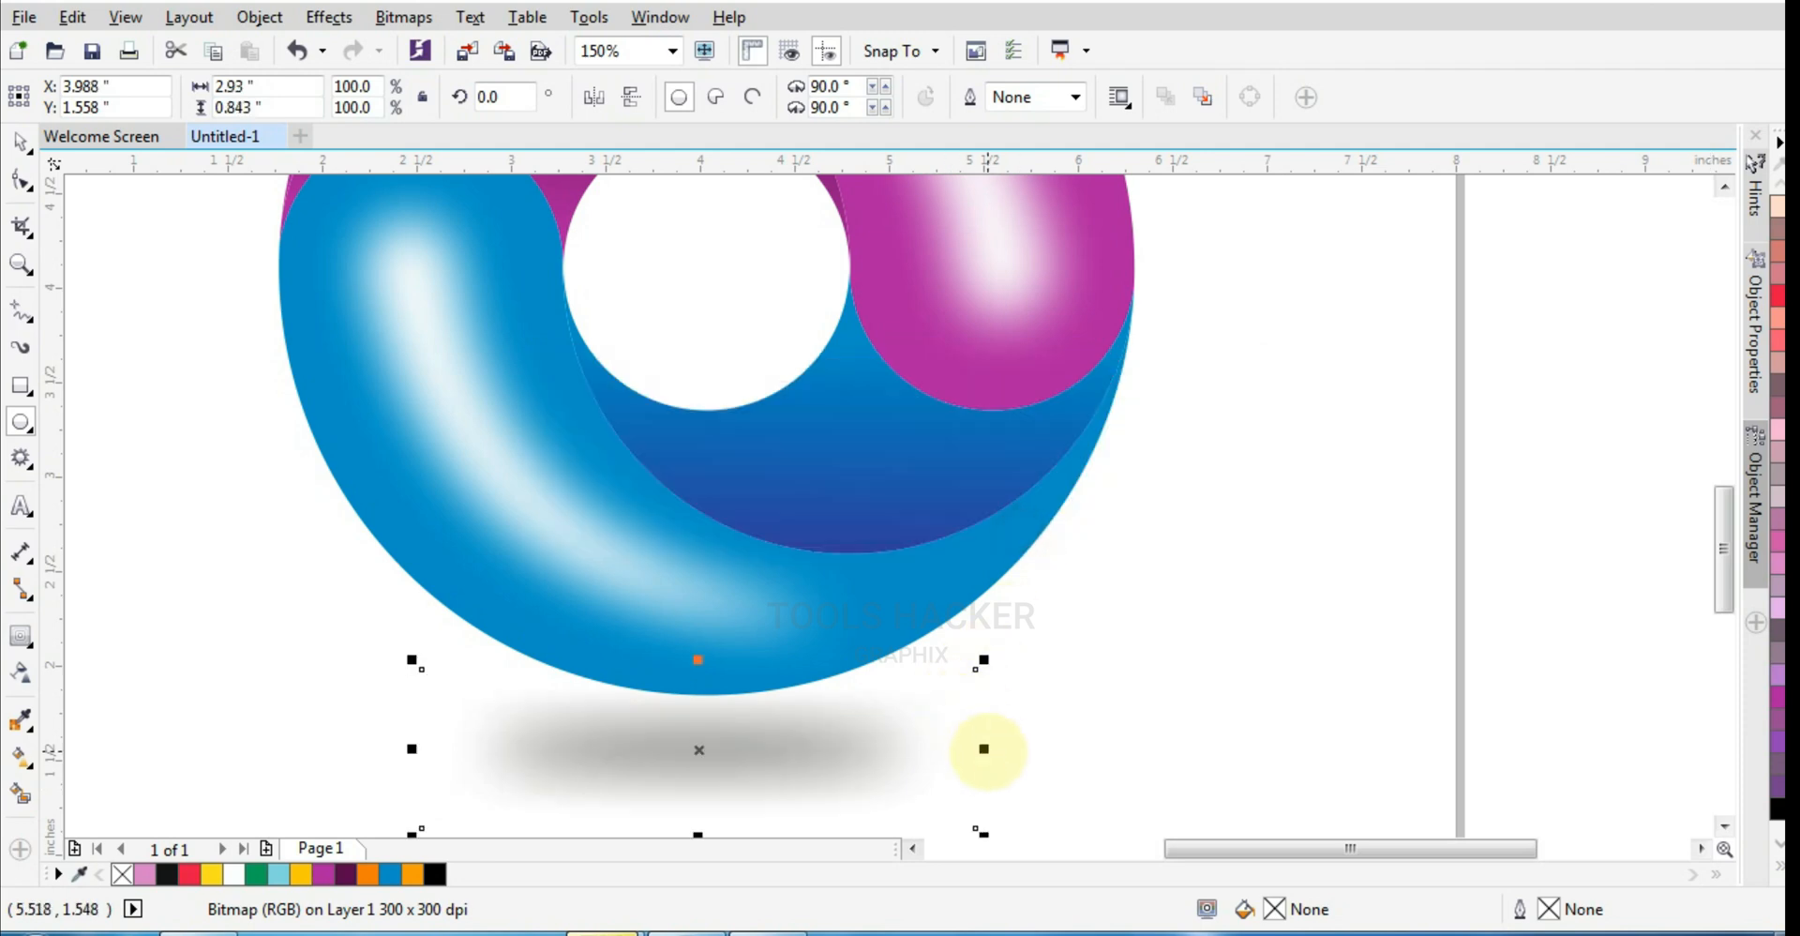
Widen and slightly flatten the blurred shadow about its centre to about 4.2 by 0.74 inches
drag(983, 748, 1103, 748)
drag(697, 664, 697, 675)
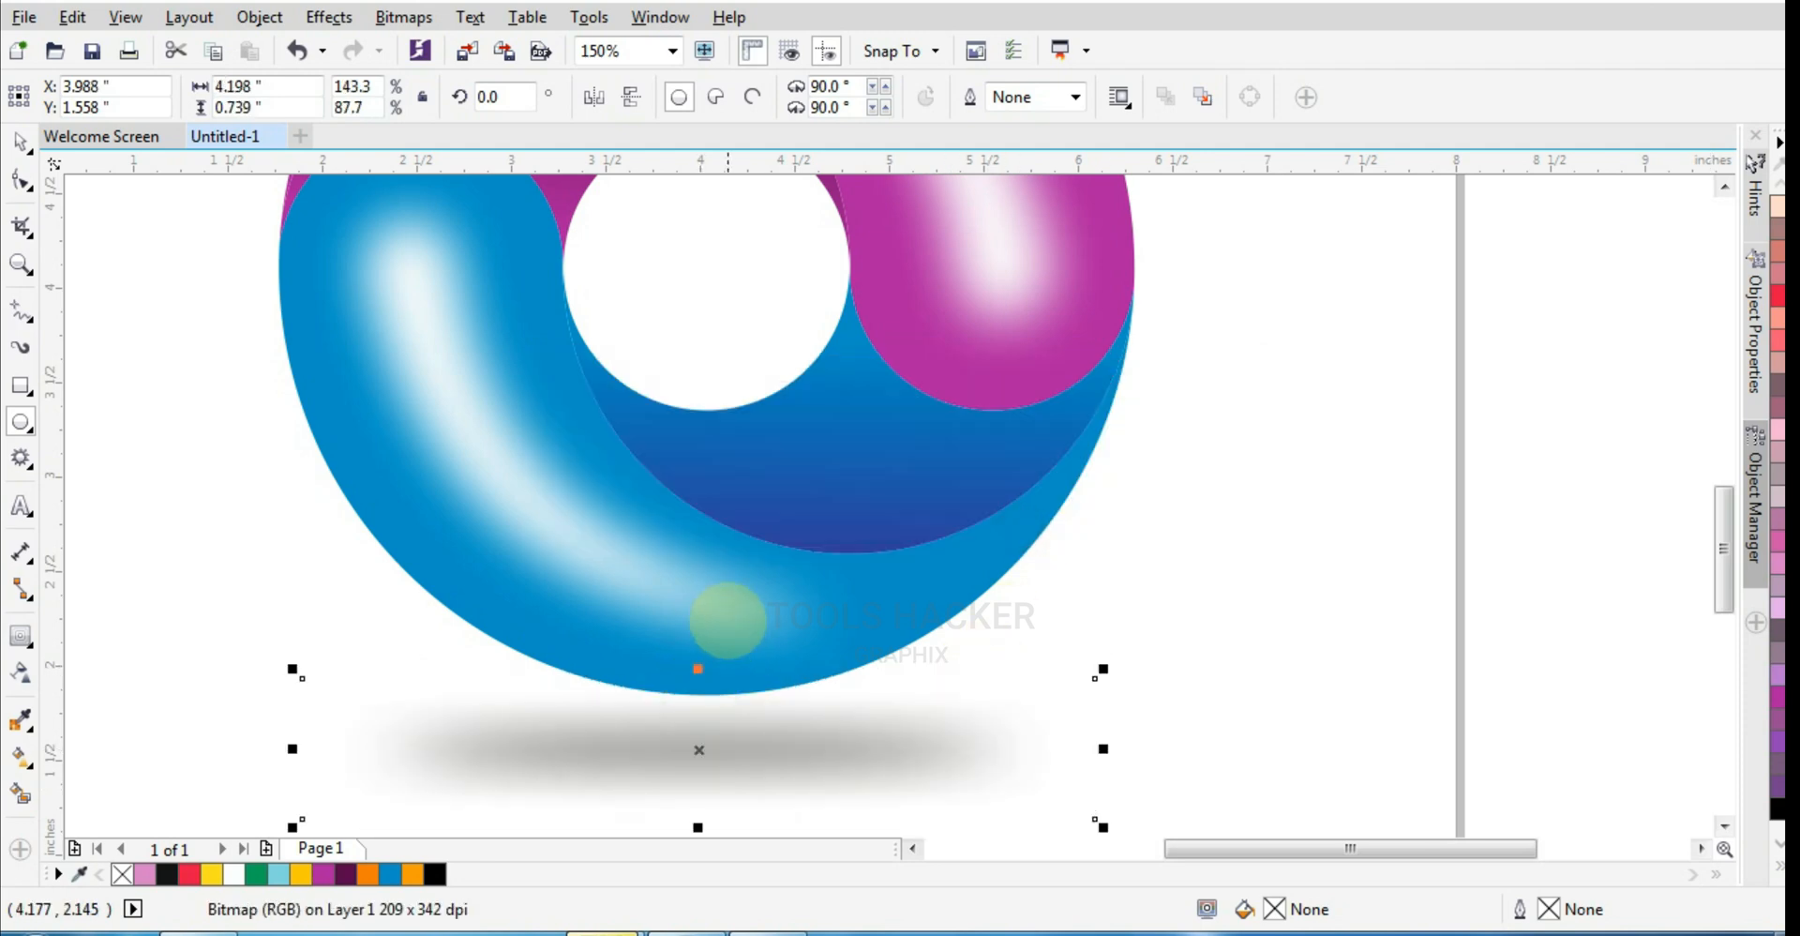
scroll(731, 622, down, 2)
scroll(731, 642, up, 2)
Deselect the shadow and examine the whole logo enlarged in full-screen preview
click(21, 143)
scroll(825, 543, down, 2)
key(Escape)
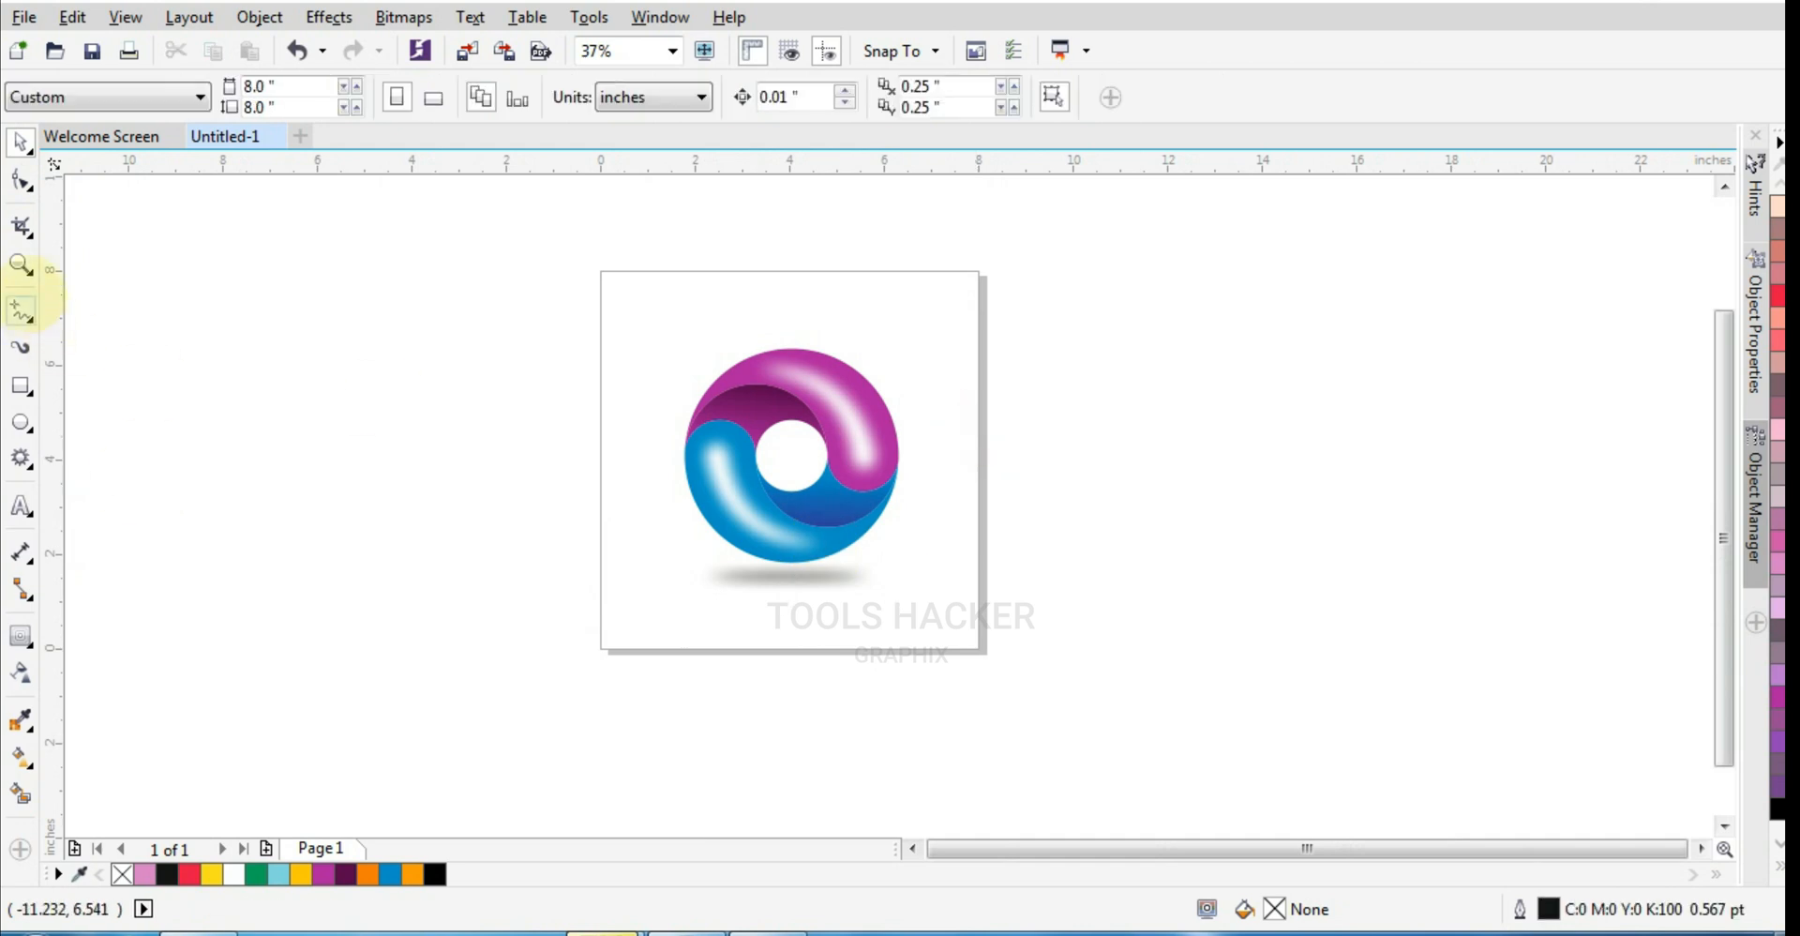
click(21, 265)
drag(589, 301, 983, 616)
key(F9)
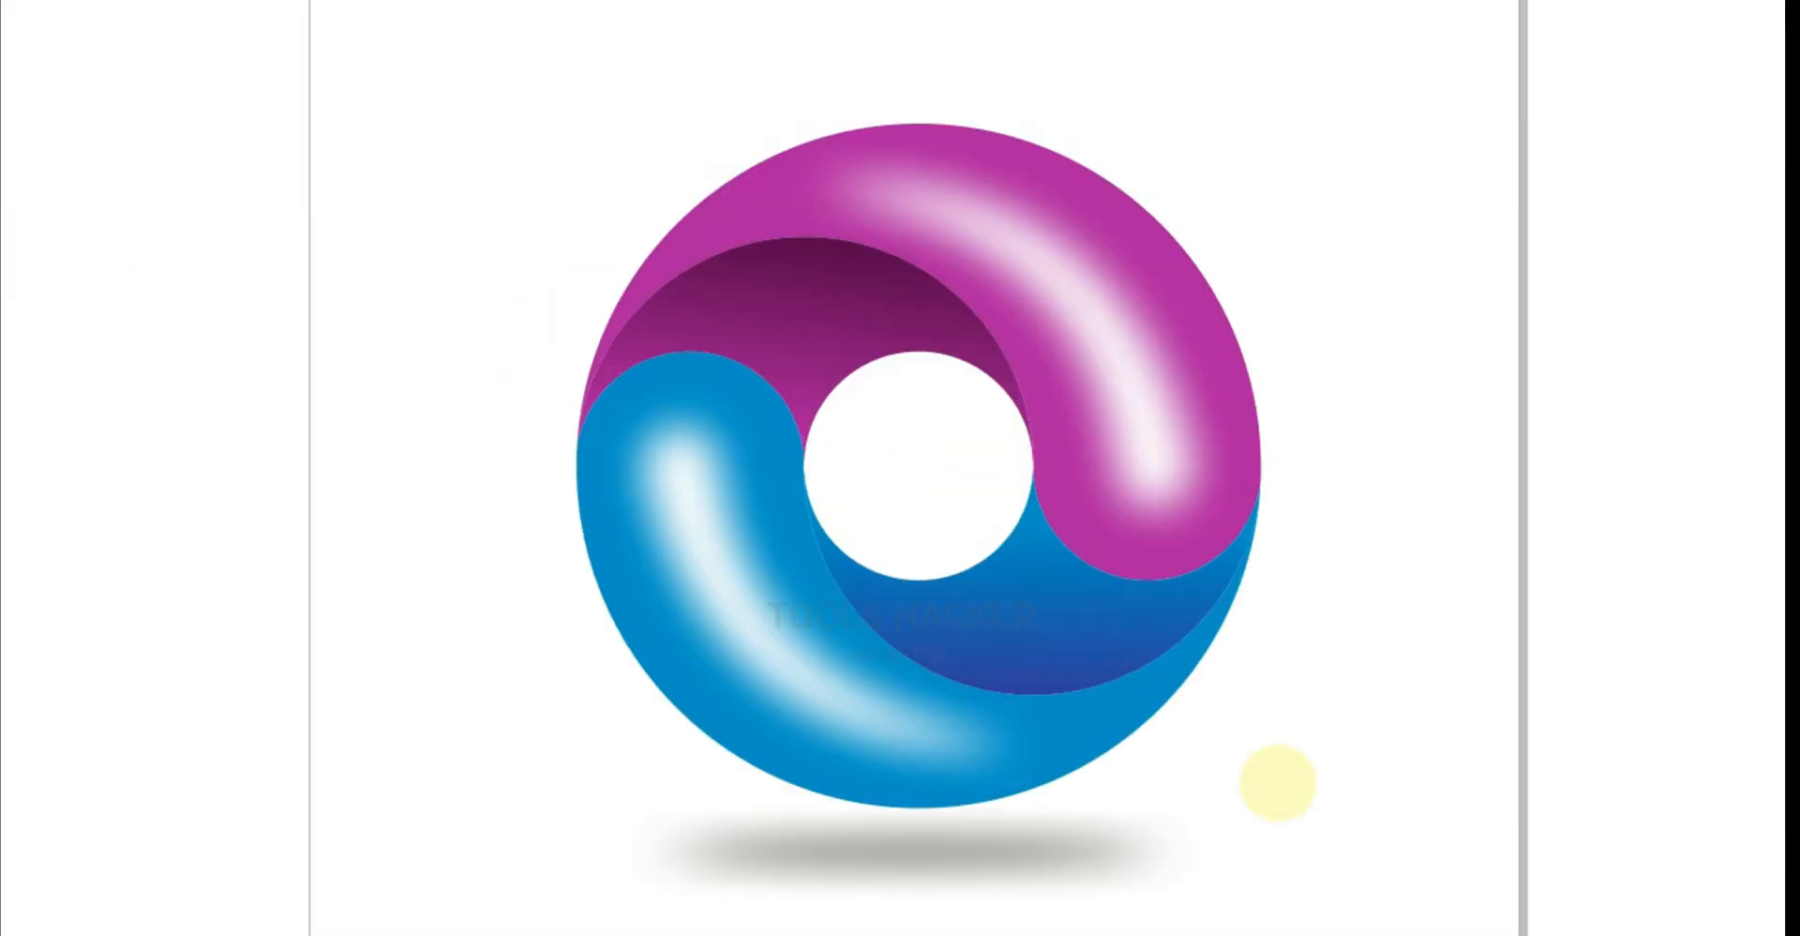